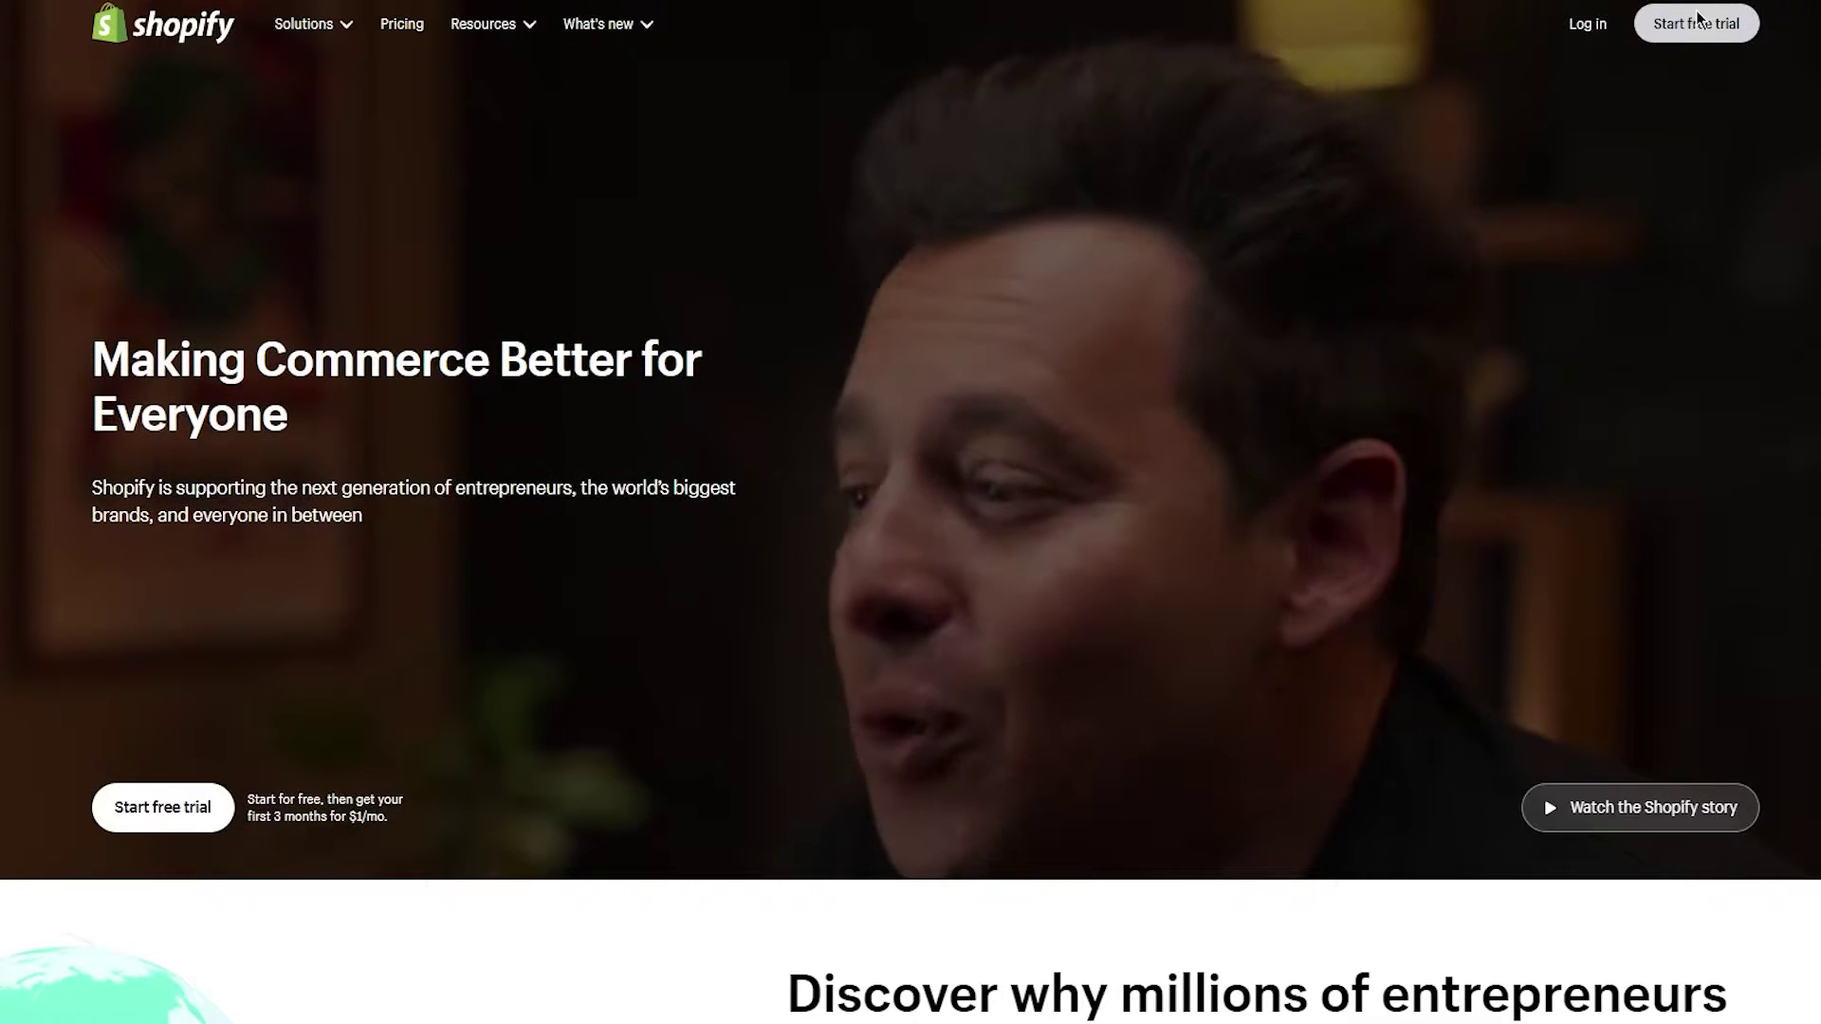
Start a Shopify free trial as a new dropshipping online store based in Pakistan.
{"action": "left_click", "coordinate": [1696, 21]}
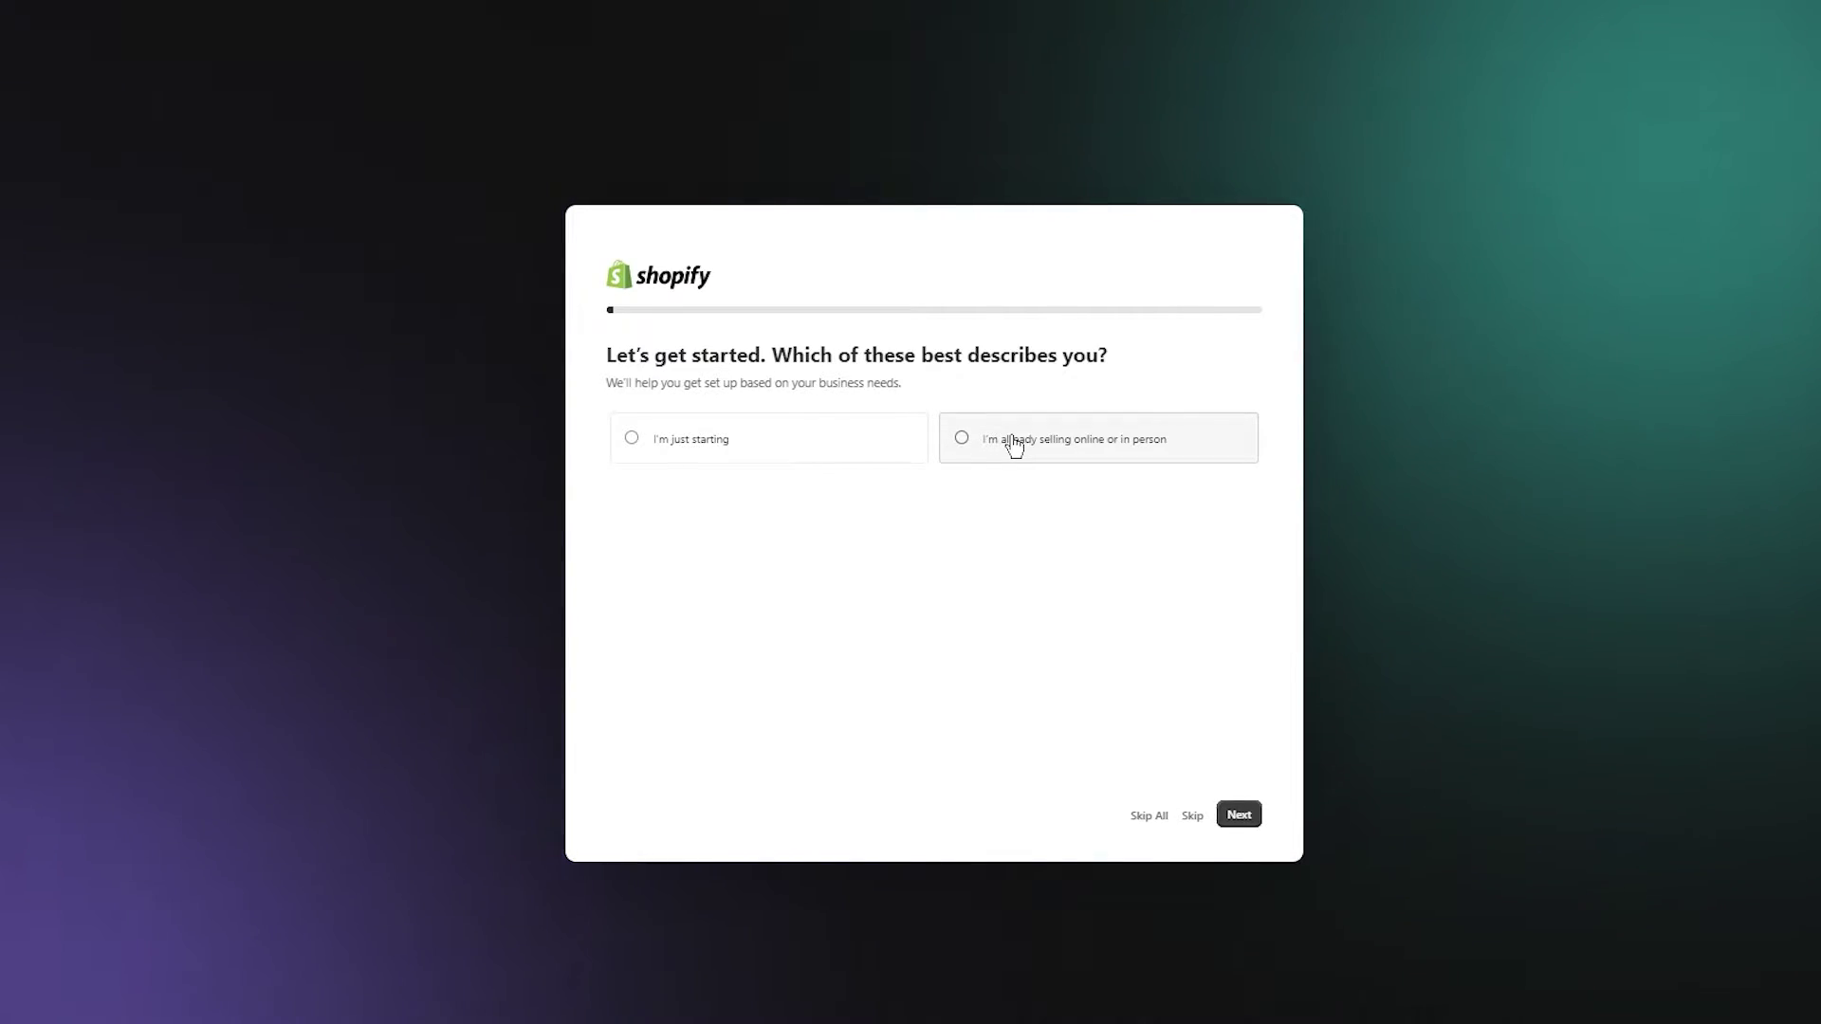
{"action": "left_click", "coordinate": [899, 455]}
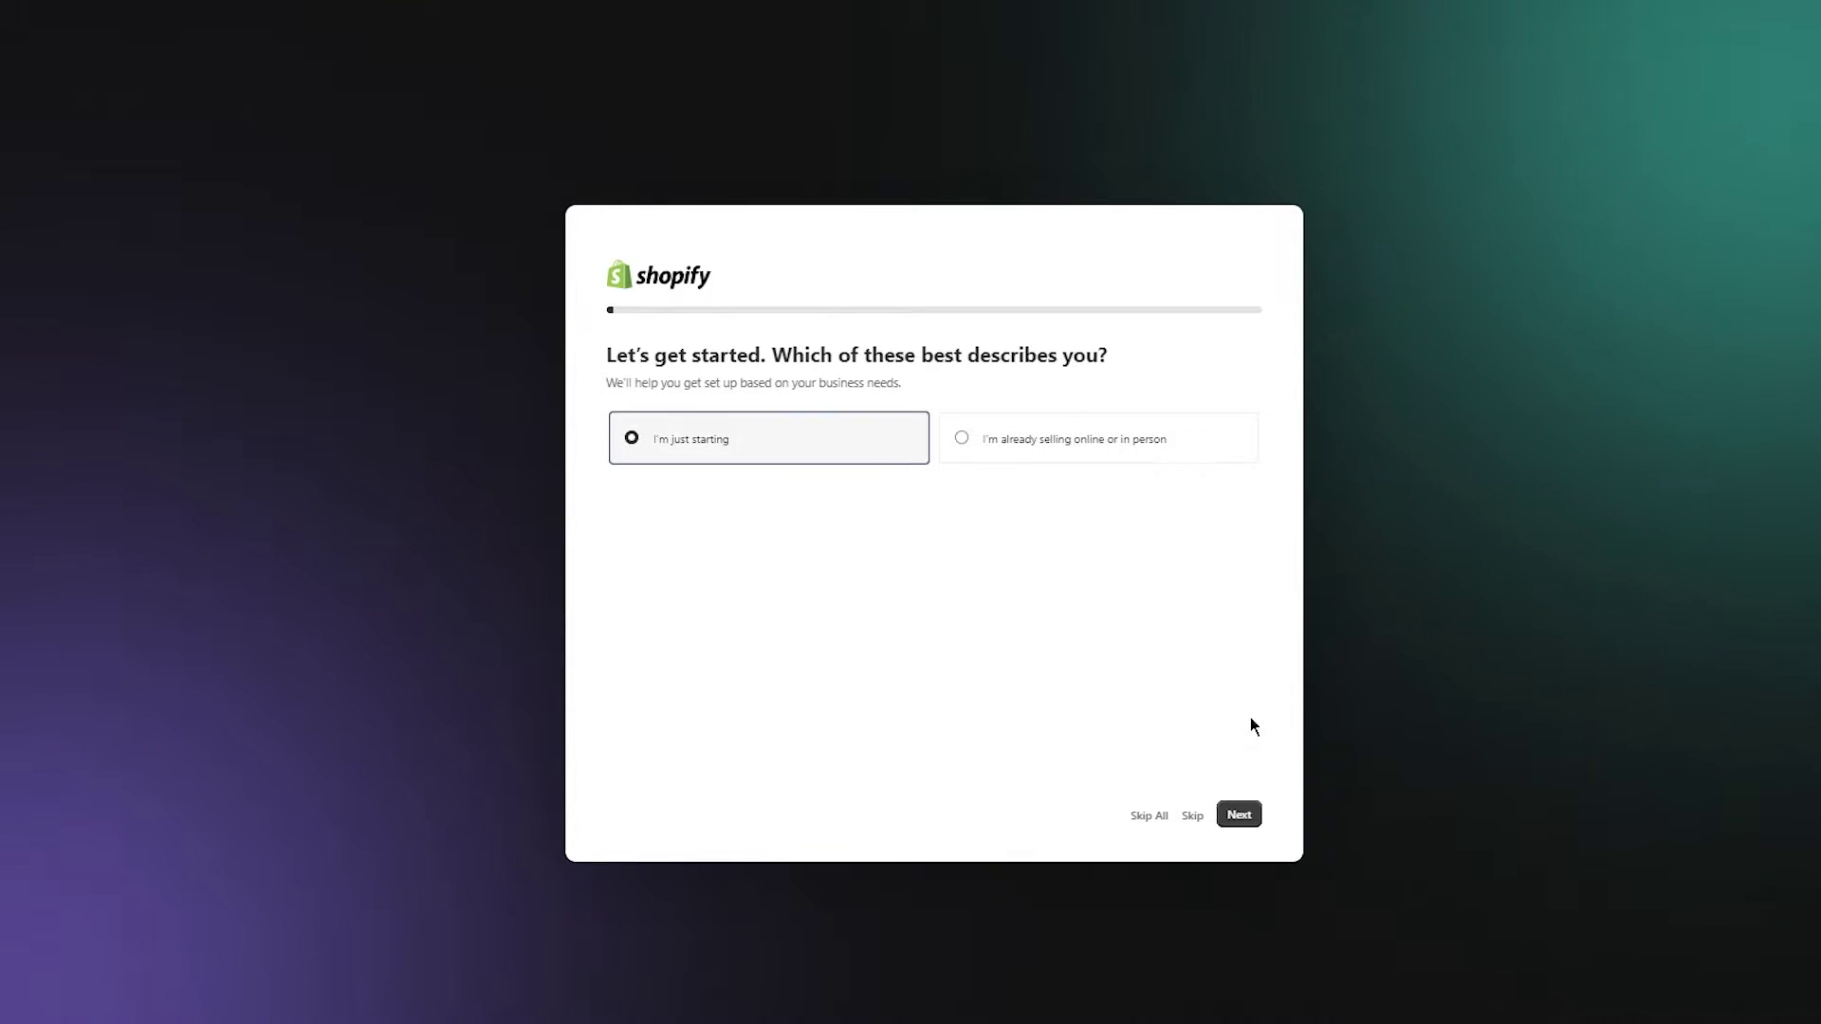
{"action": "left_click", "coordinate": [1238, 819]}
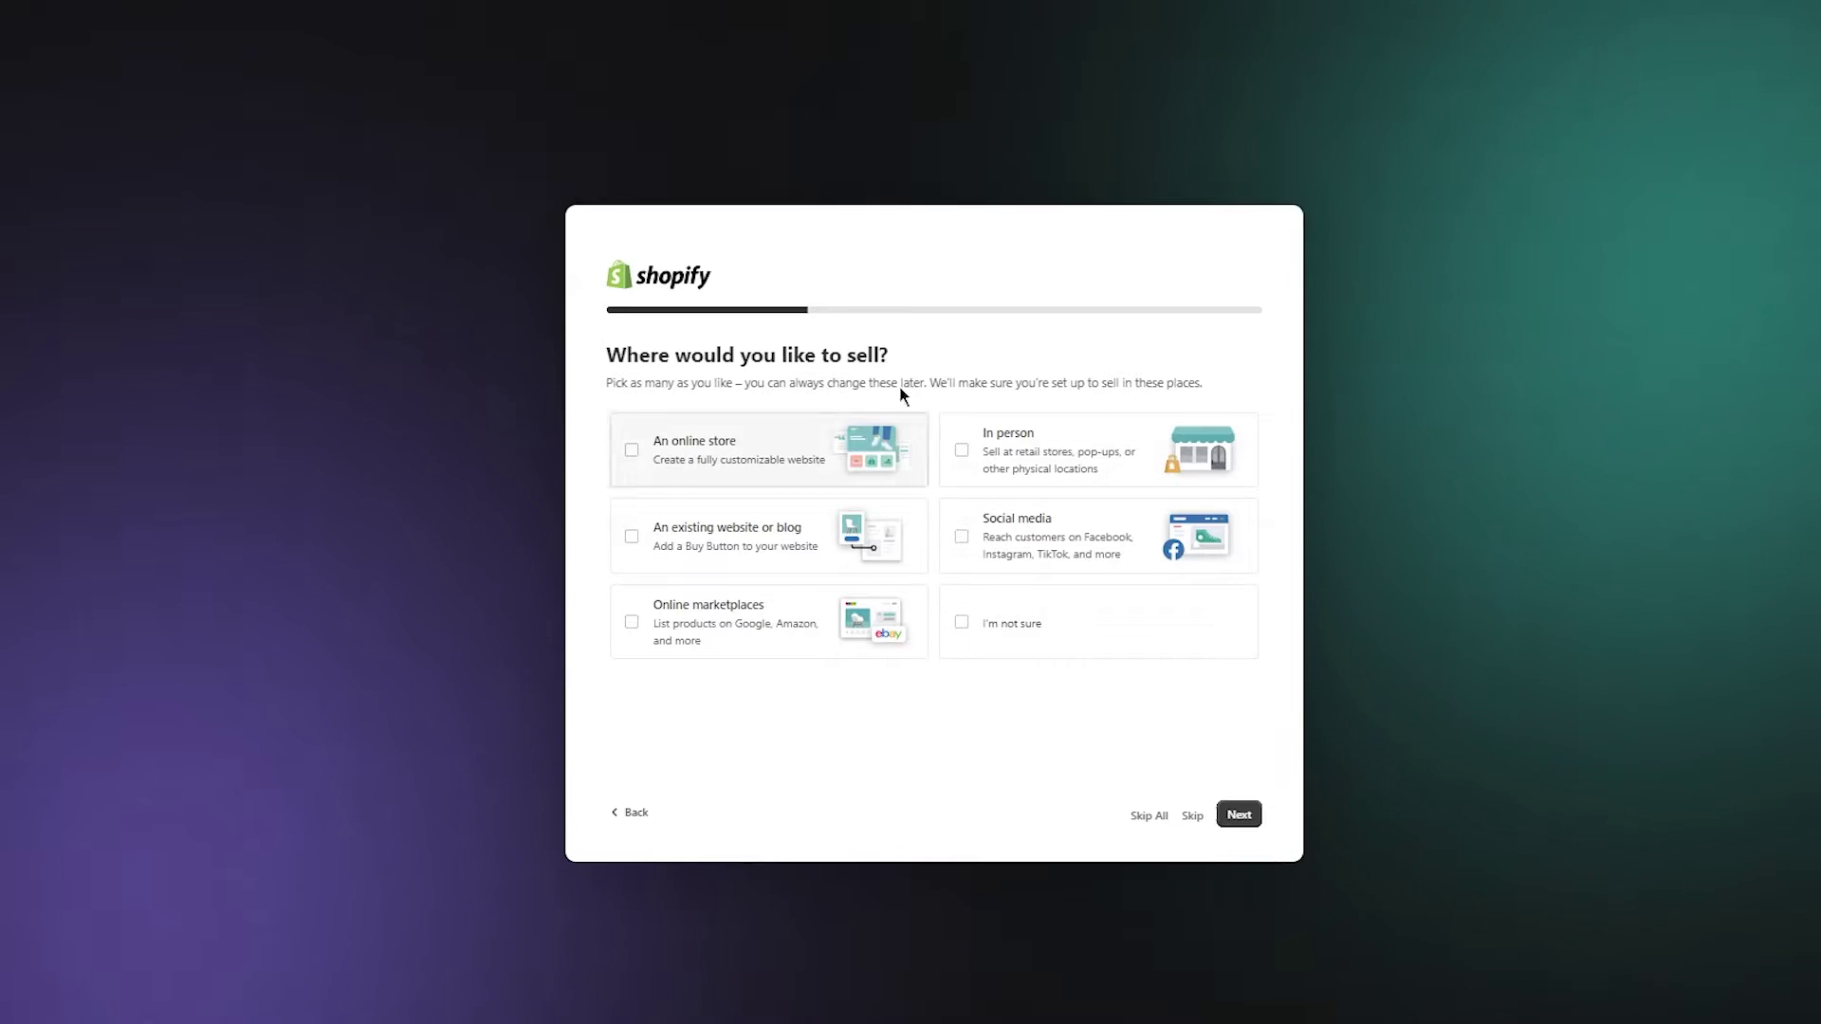
{"action": "left_click", "coordinate": [809, 441]}
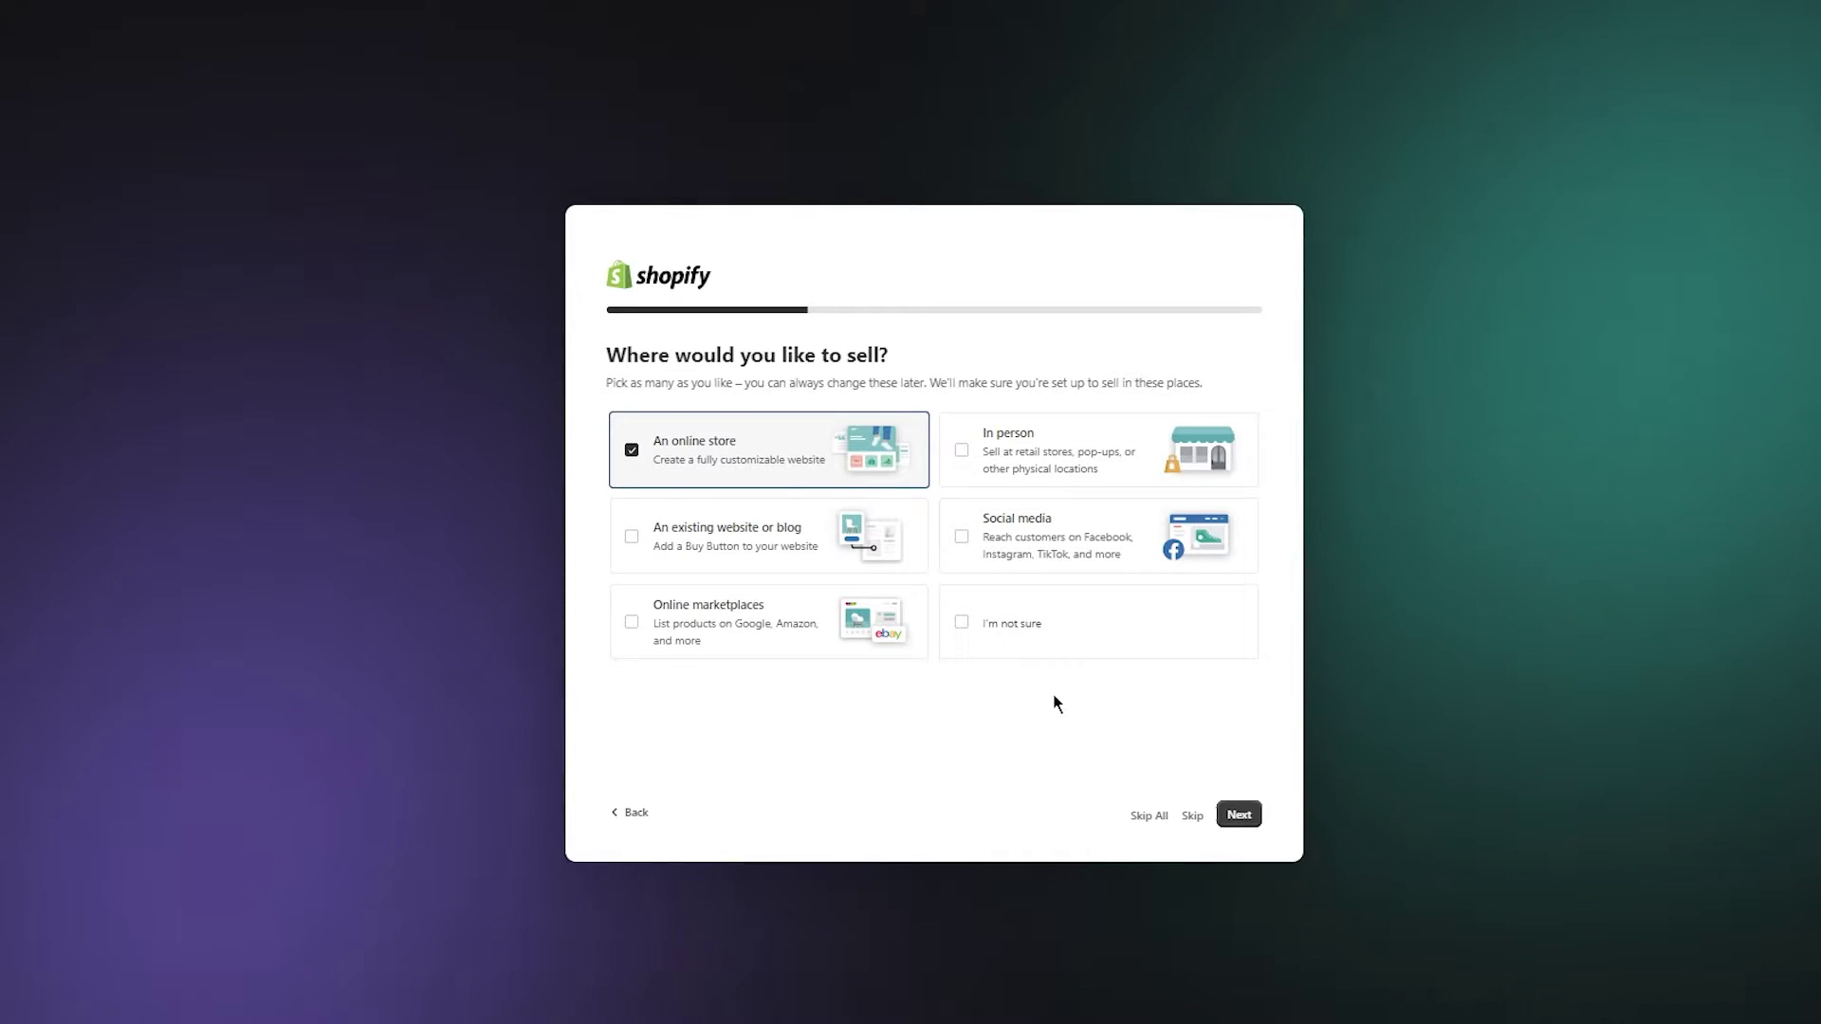
{"action": "left_click", "coordinate": [1232, 814]}
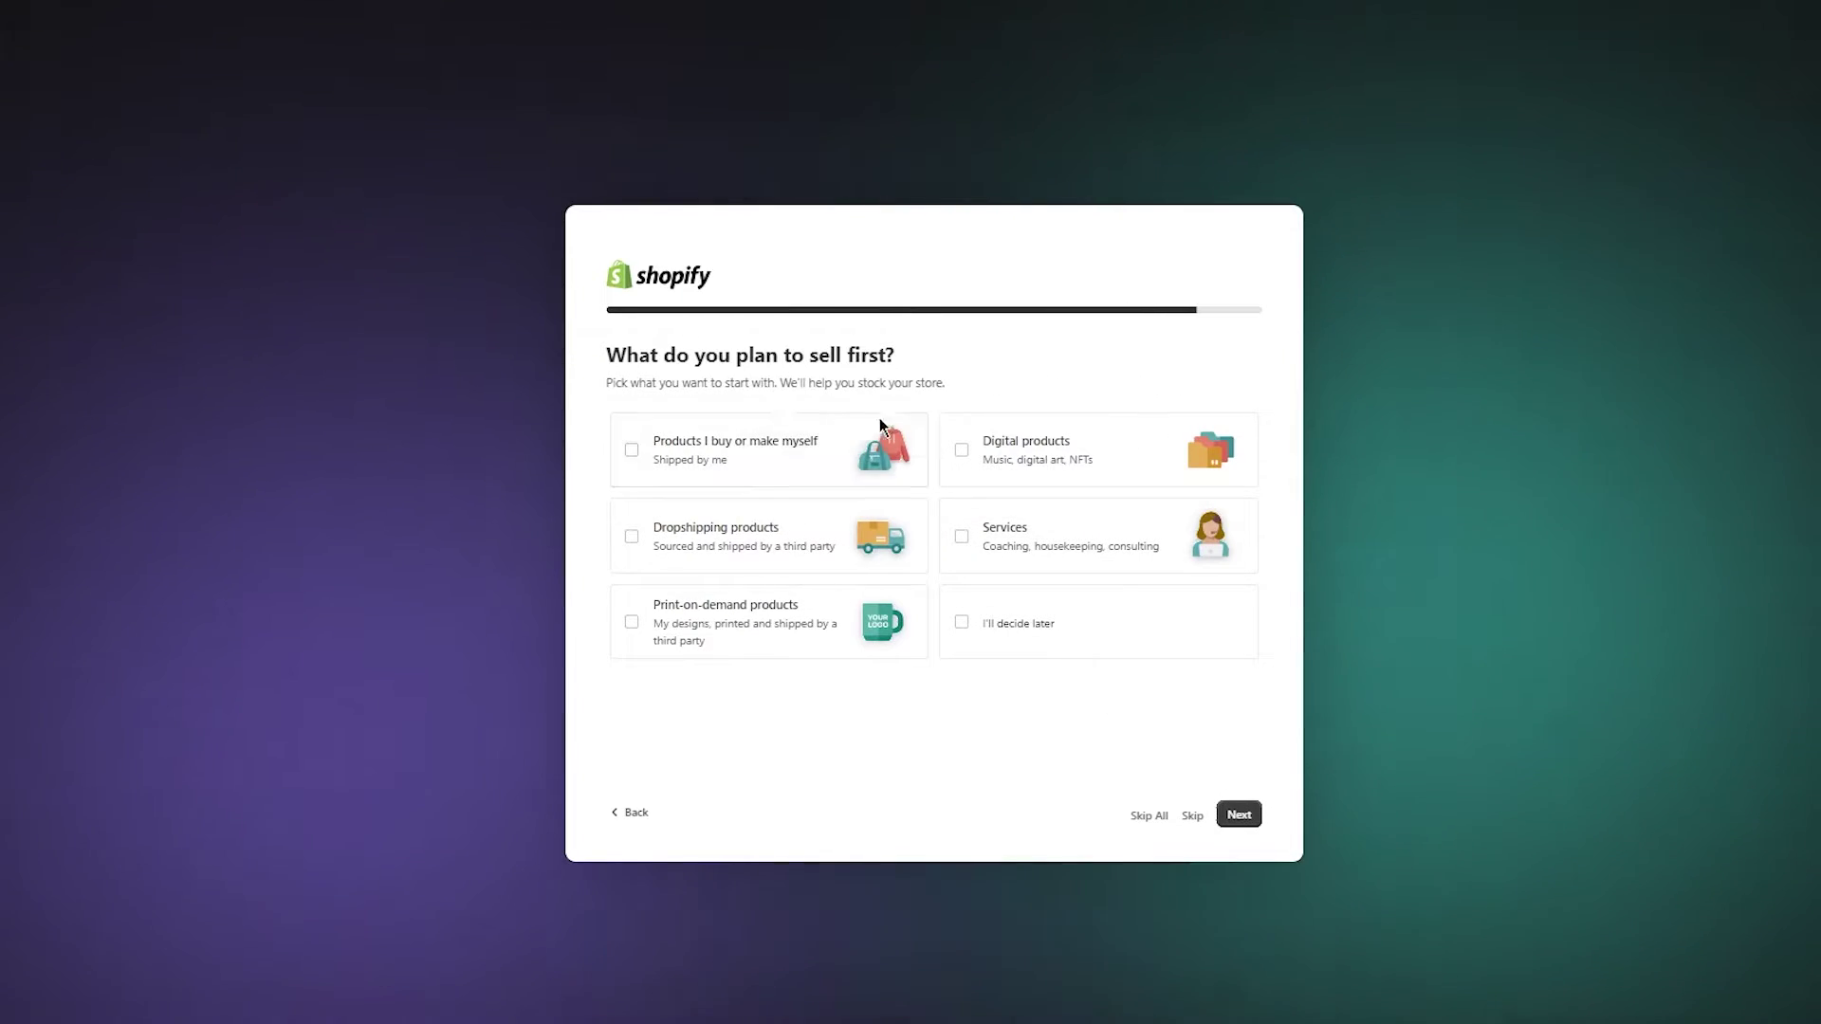
{"action": "left_click", "coordinate": [841, 543]}
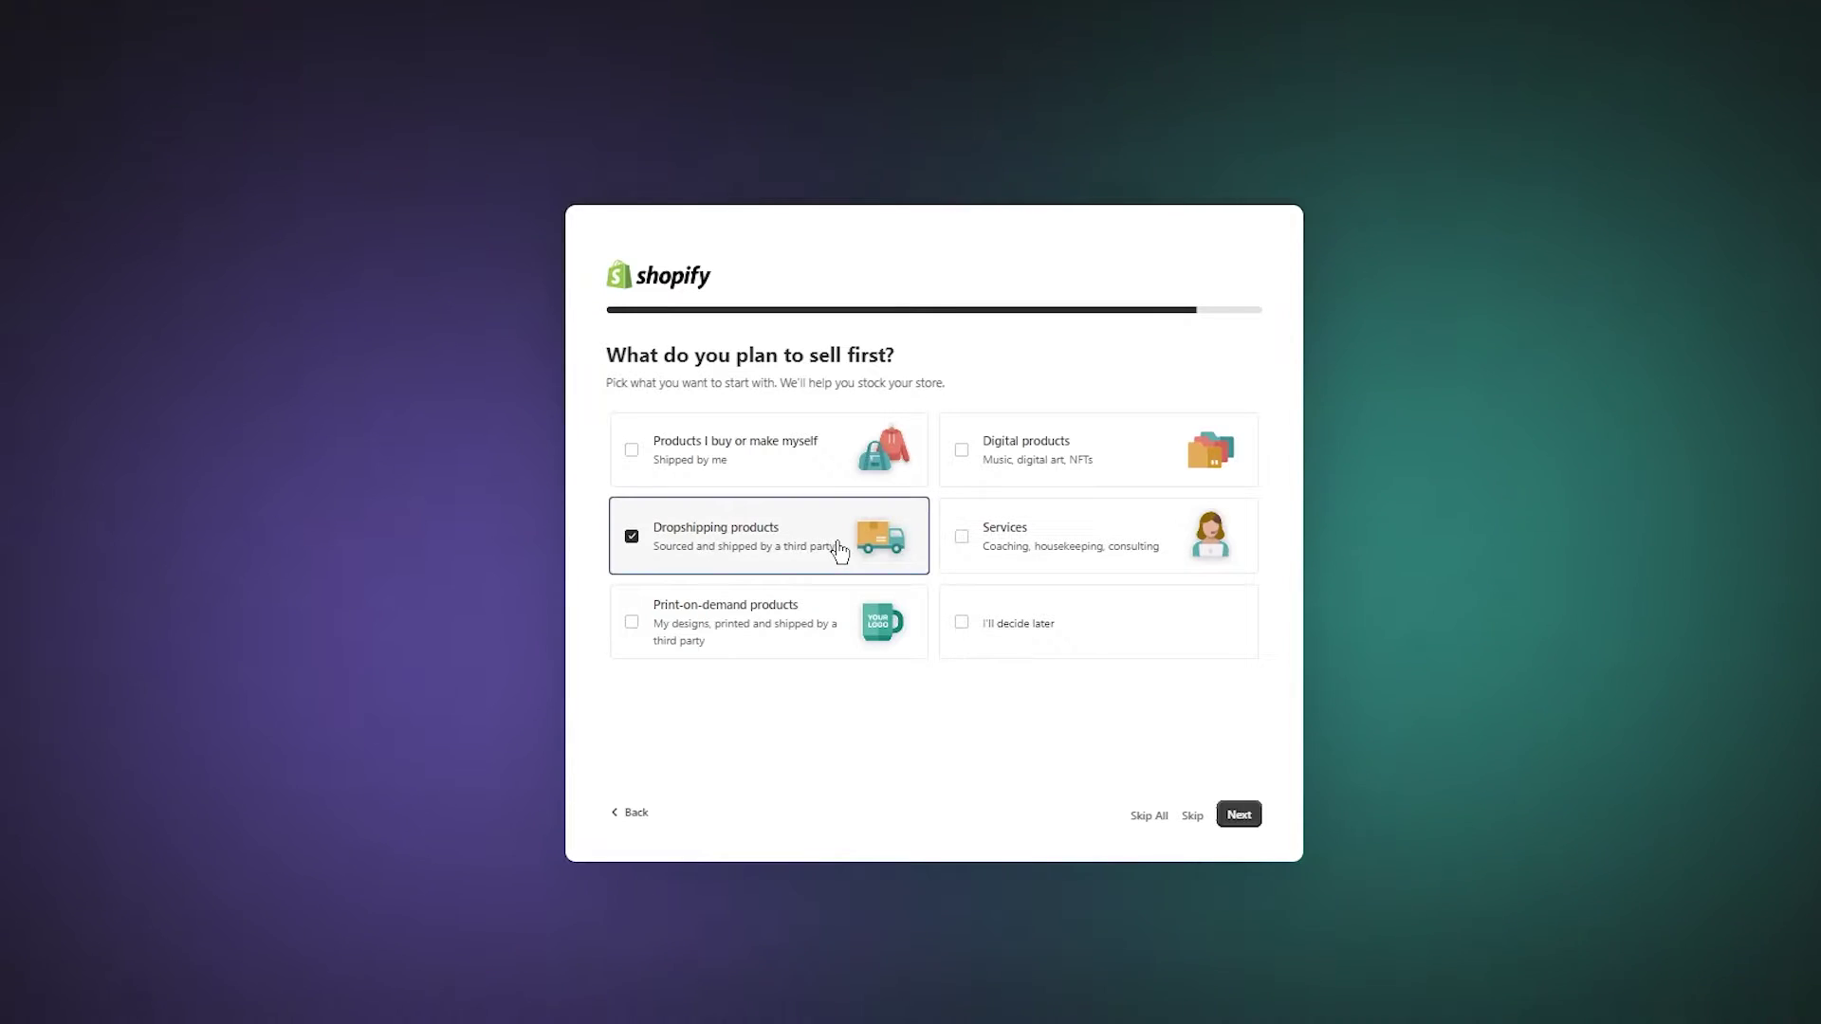
{"action": "left_click", "coordinate": [1233, 816]}
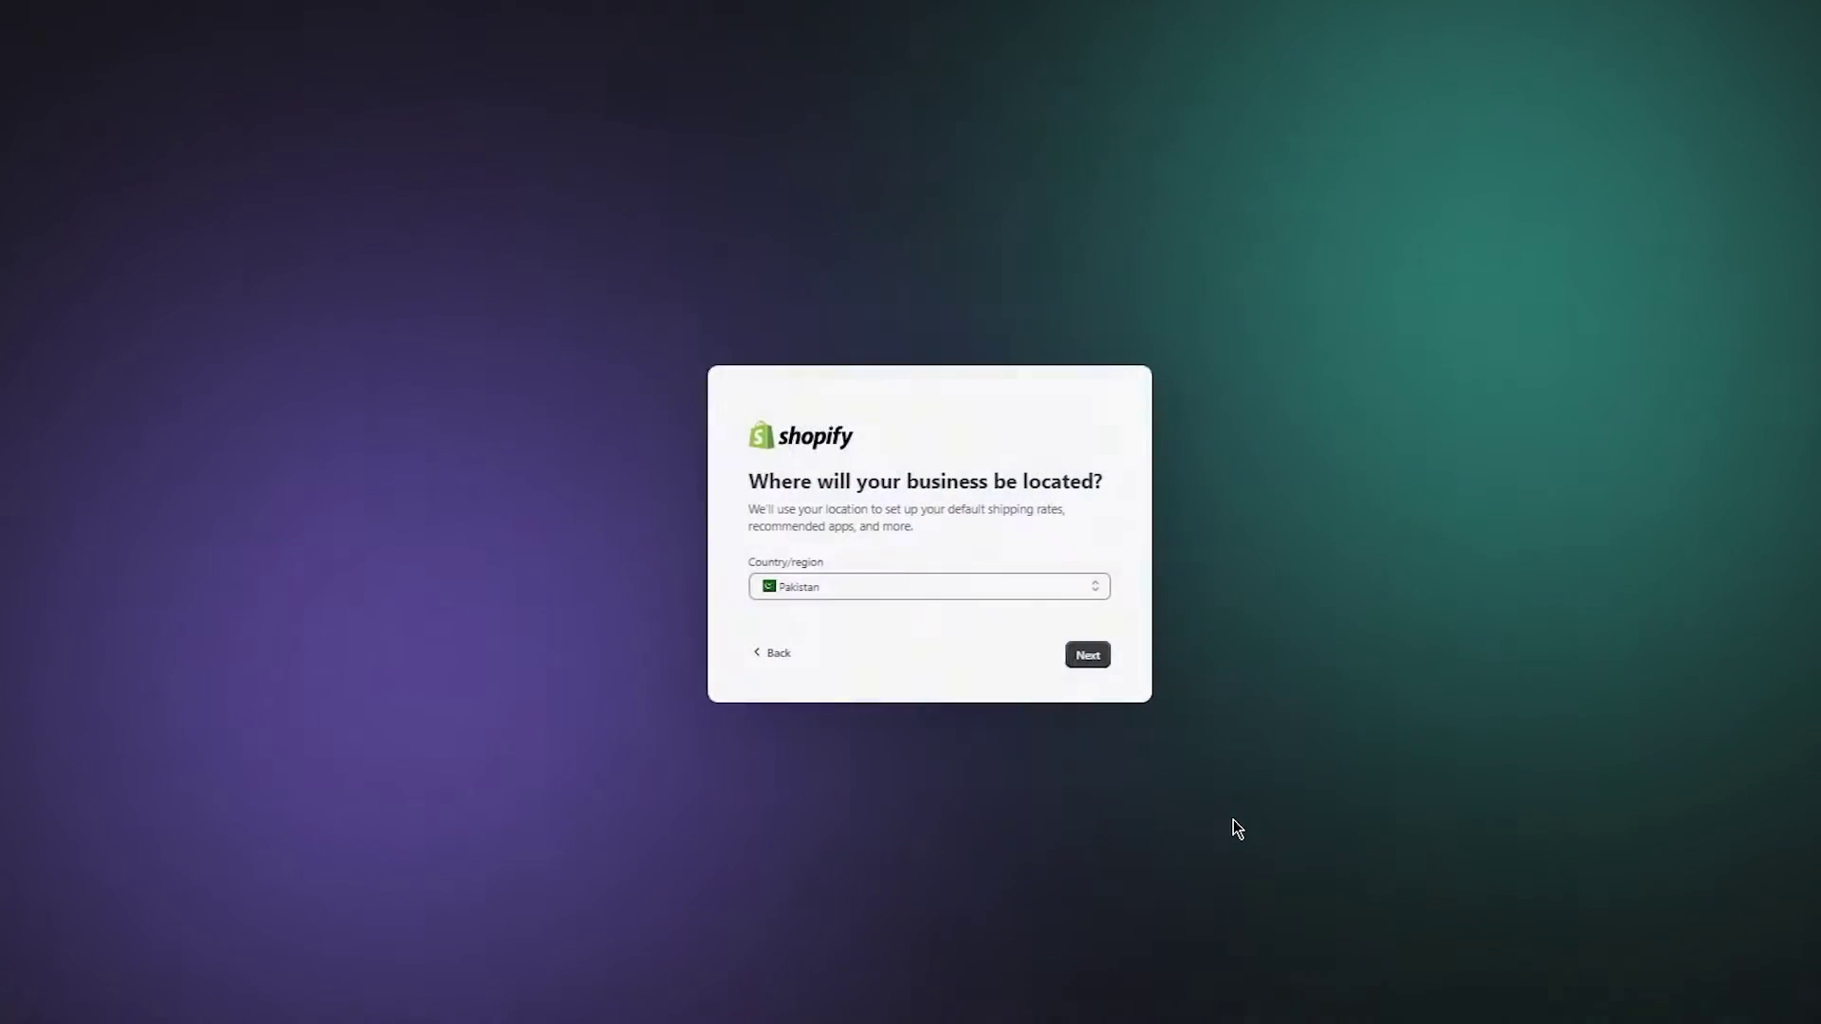
{"action": "left_click", "coordinate": [1091, 658]}
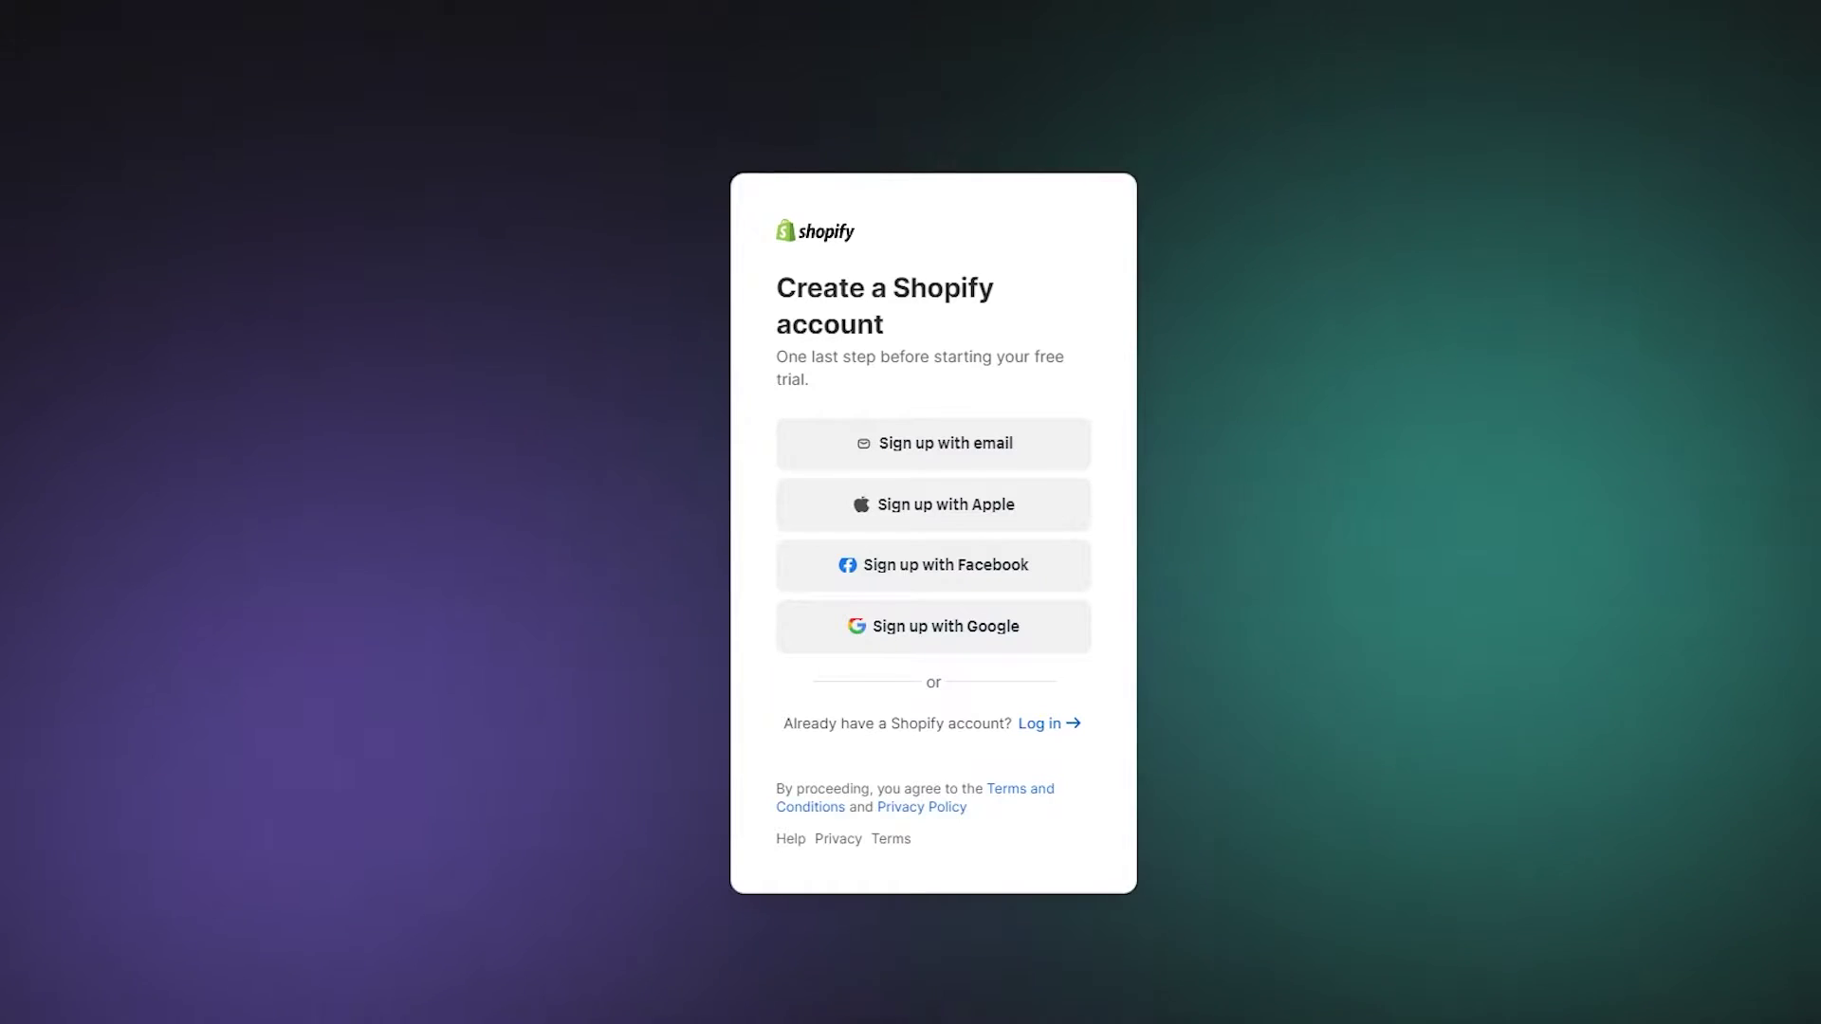
Finish sign-up and reach My Store's Settings page with Store details, Plan and Billing.
{"action": "key", "text": "ctrl+l"}
{"action": "key", "text": "Escape"}
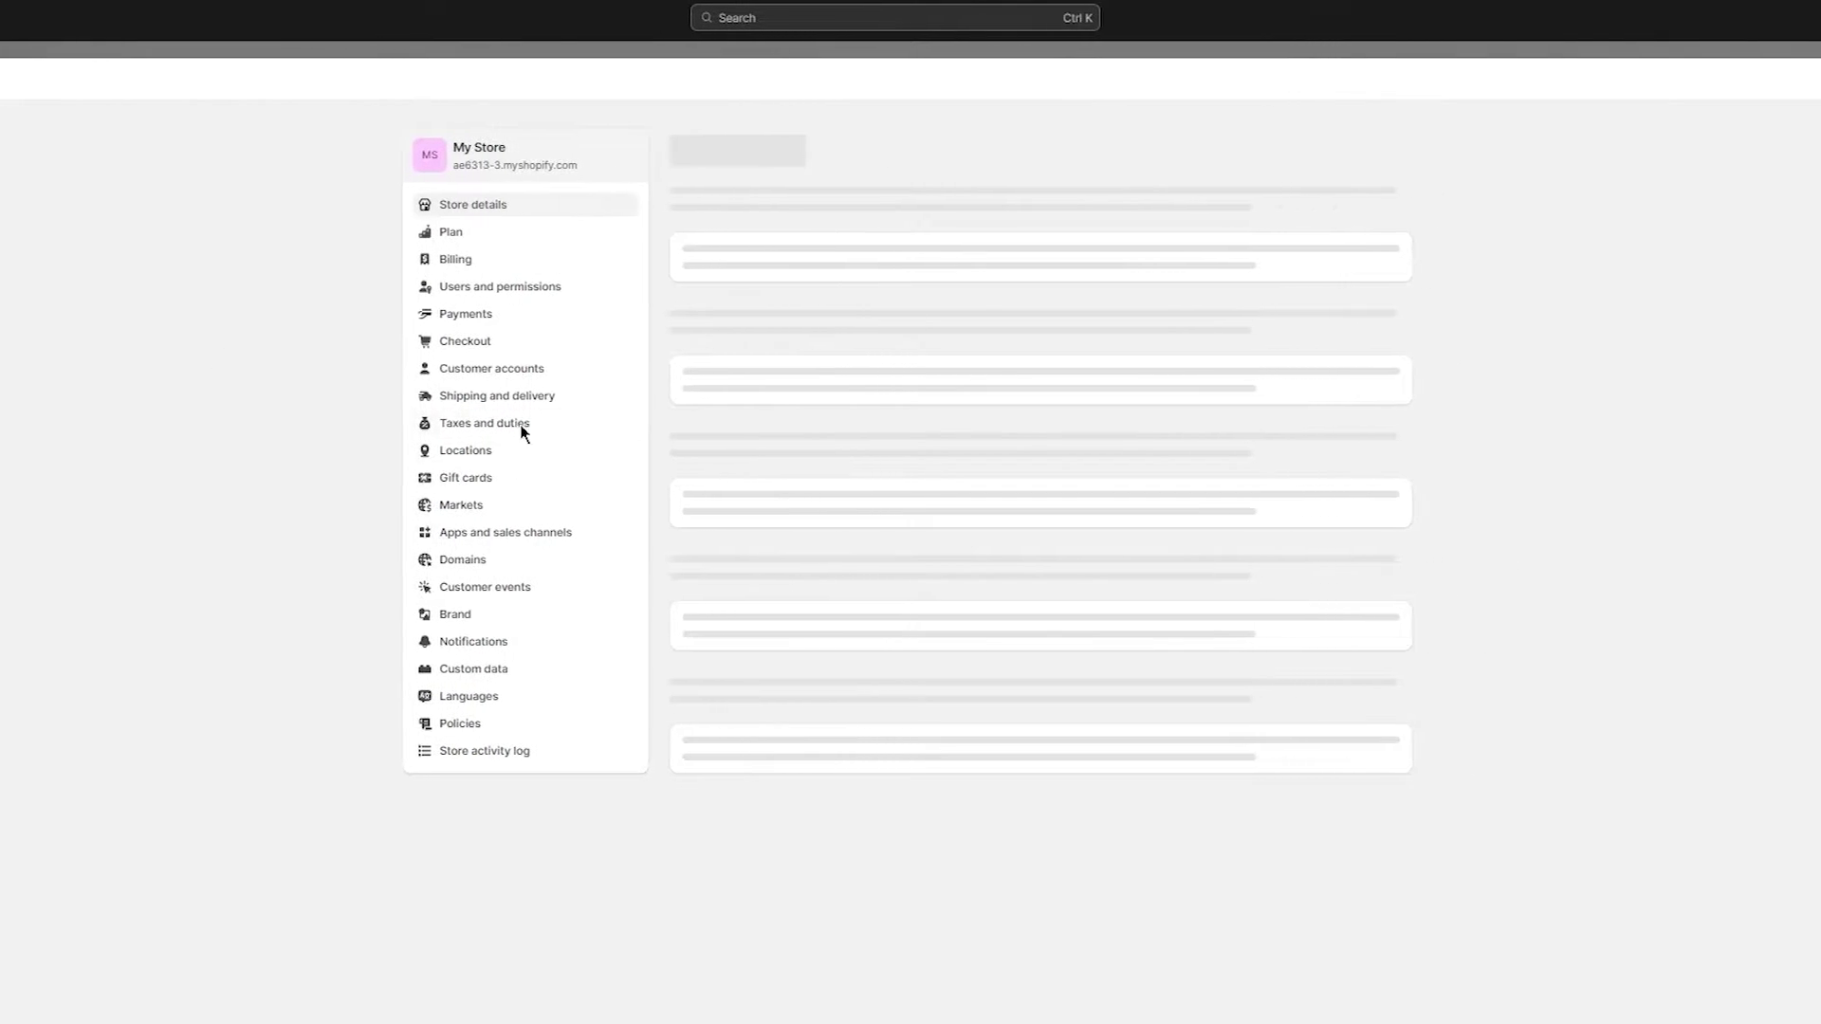
View the General shipping profile: Domestic Standard Free, International Standard Rs 5,800.00 PKR.
{"action": "left_click", "coordinate": [543, 401]}
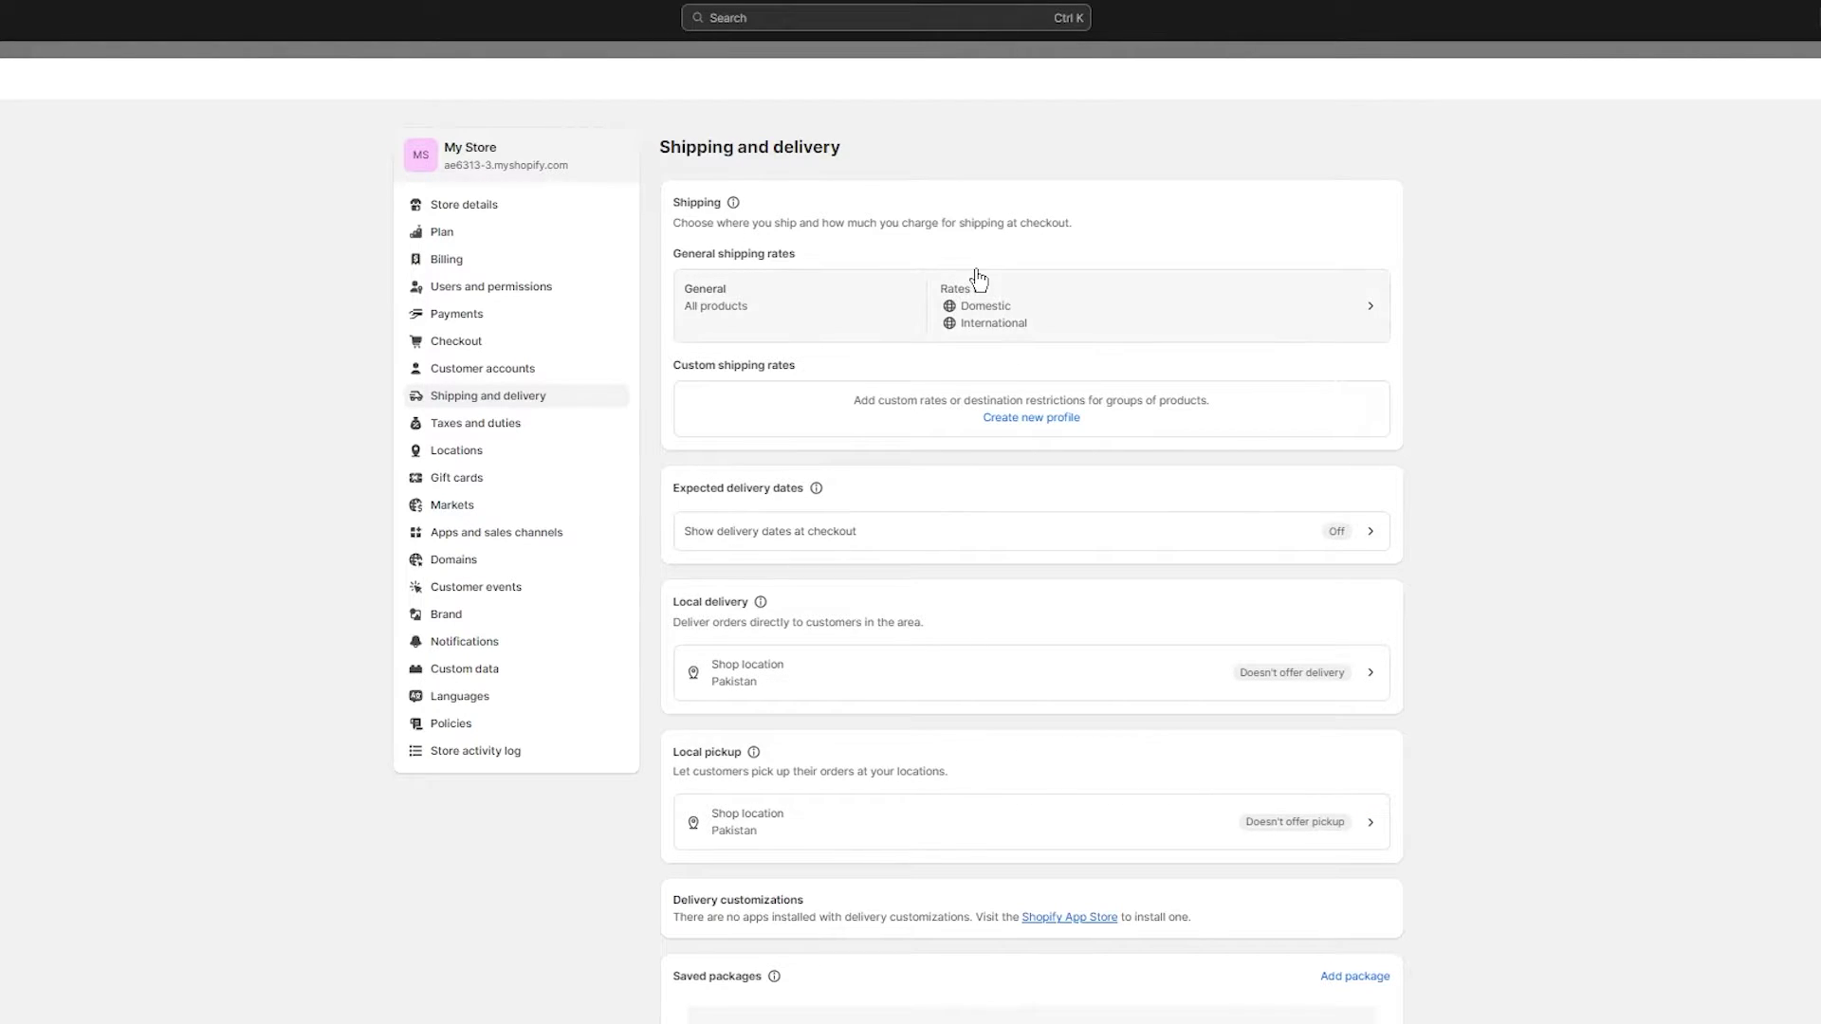
{"action": "scroll", "coordinate": [1078, 321], "scroll_direction": "down", "scroll_amount": 5}
{"action": "scroll", "coordinate": [1082, 323], "scroll_direction": "up", "scroll_amount": 5}
{"action": "left_click", "coordinate": [1195, 302]}
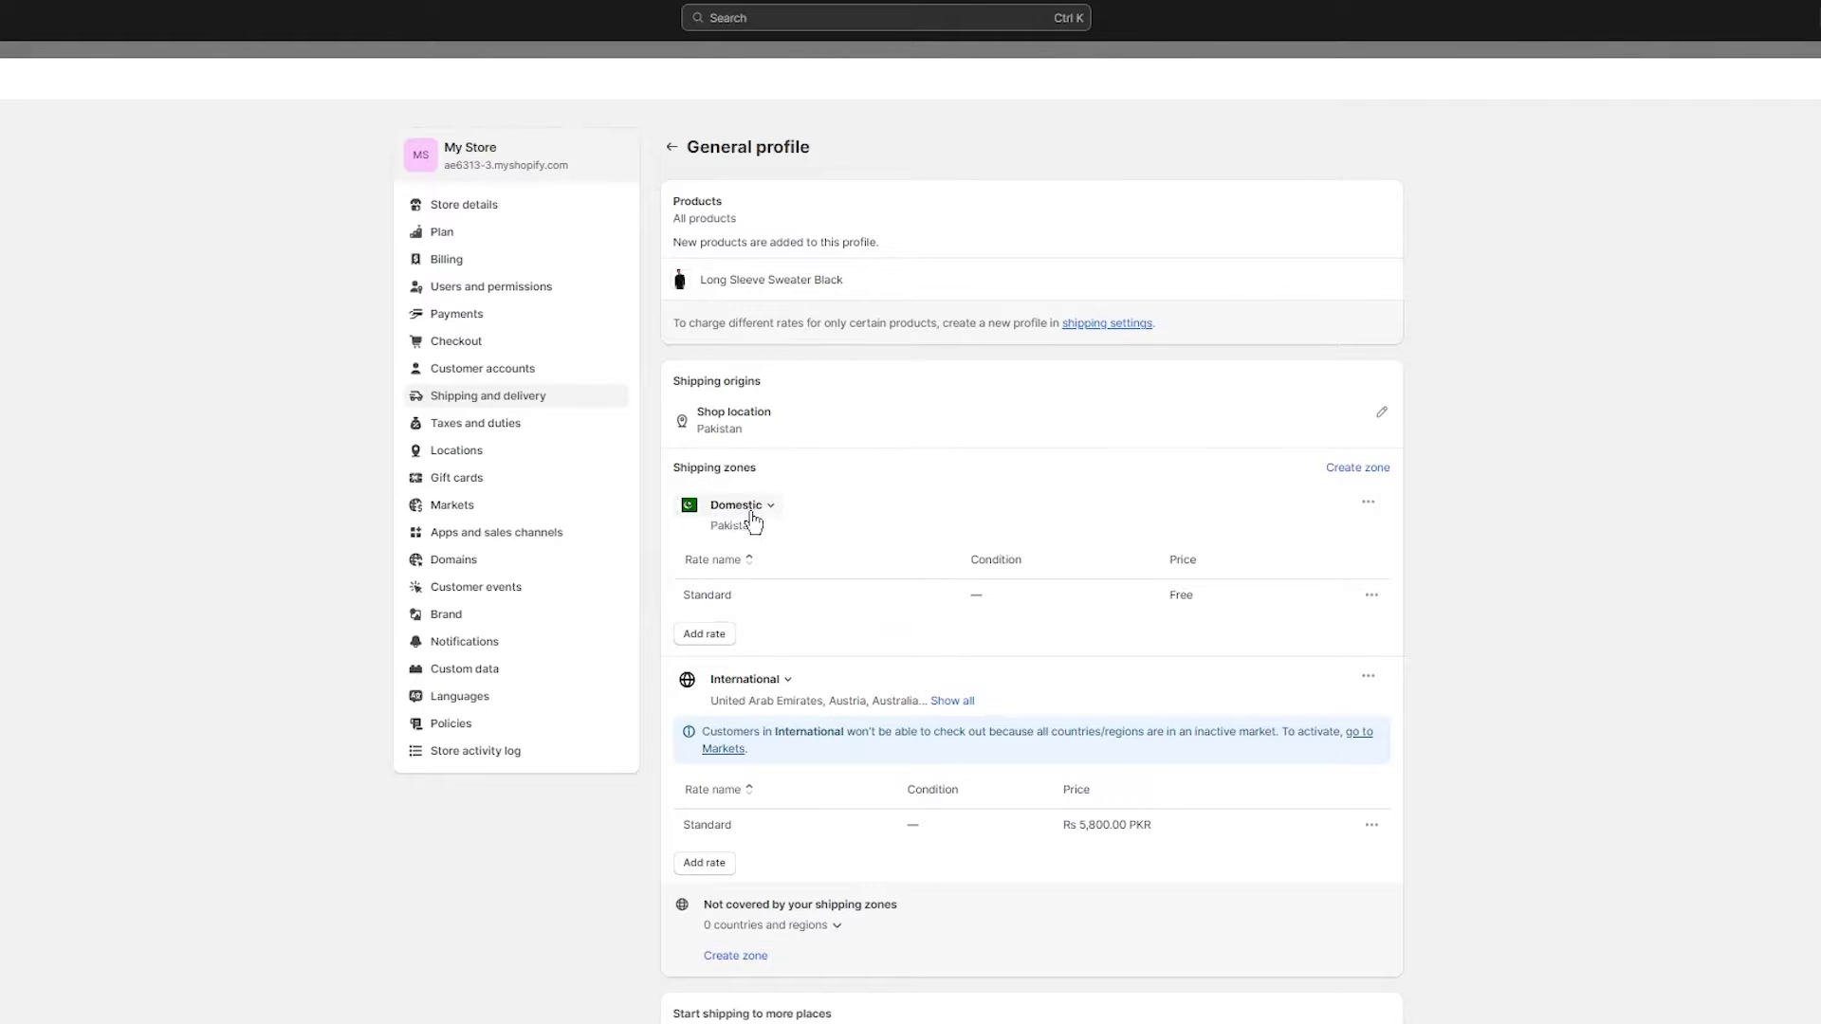
{"action": "scroll", "coordinate": [808, 600], "scroll_direction": "down", "scroll_amount": 2}
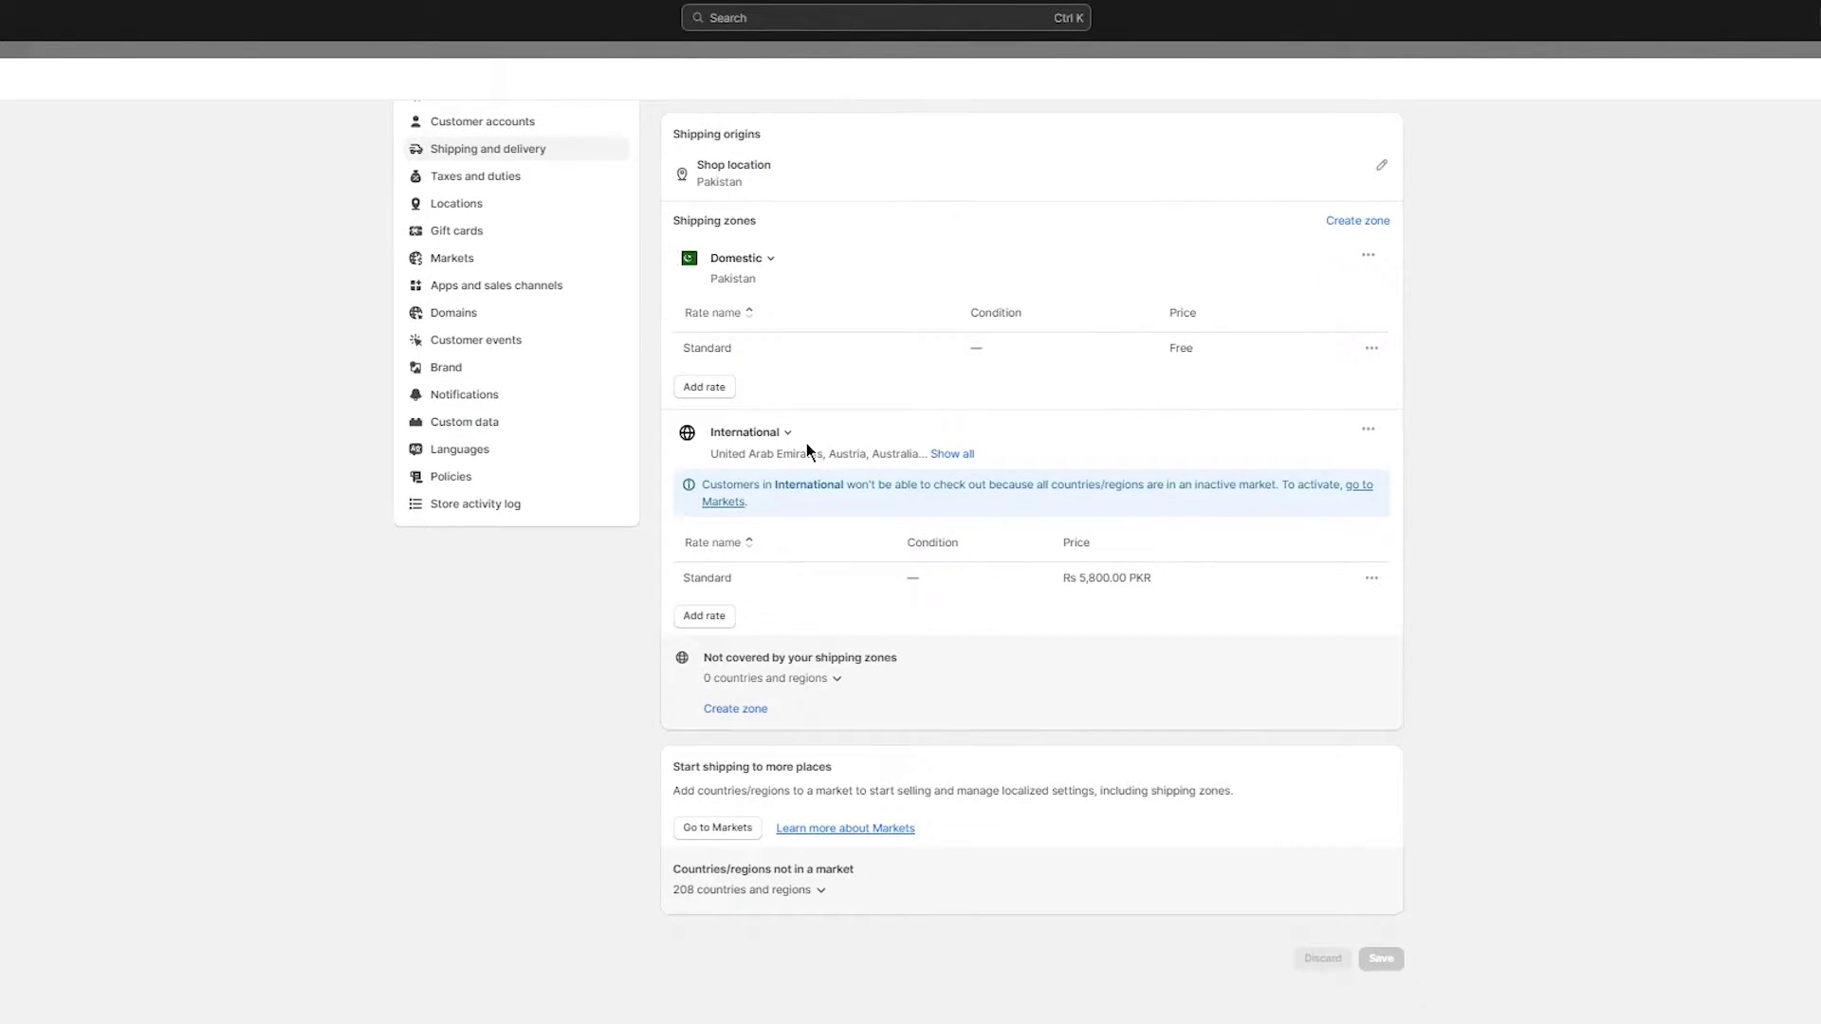
{"action": "scroll", "coordinate": [808, 456], "scroll_direction": "up", "scroll_amount": 2}
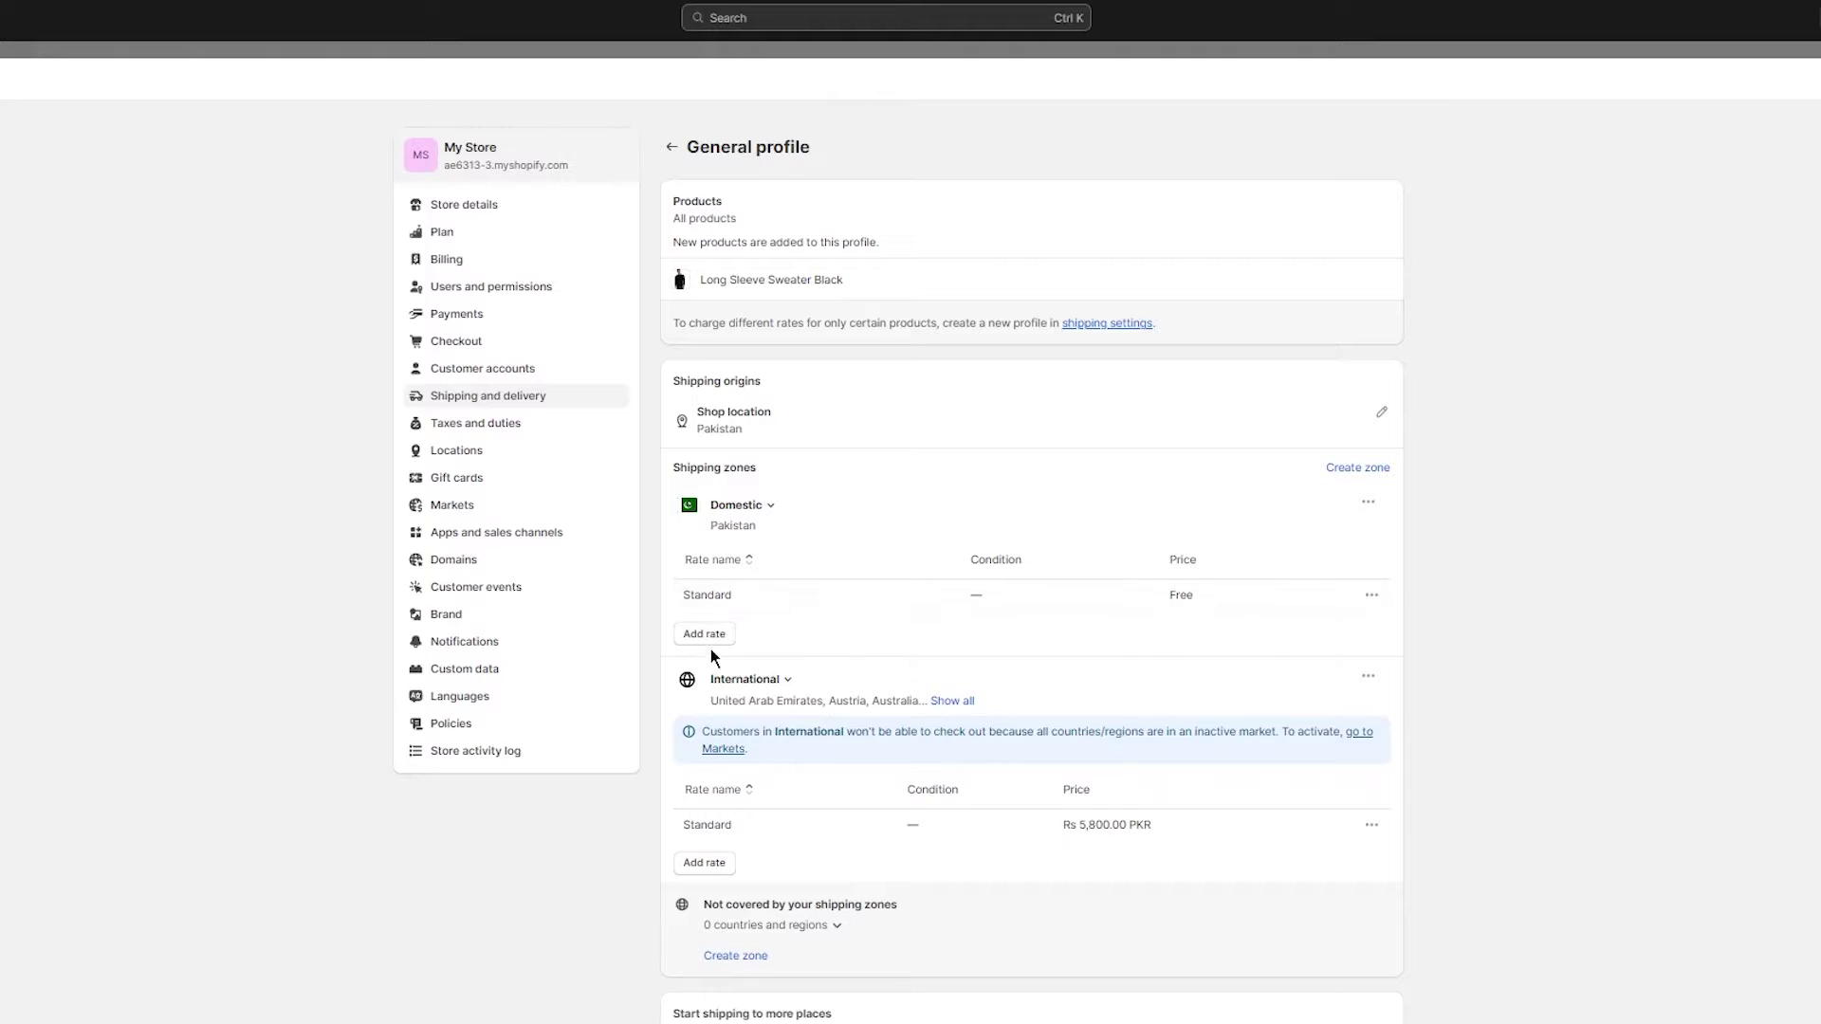
Add a custom Standard domestic rate of Rs 350.00 PKR, abandoning an international rate.
{"action": "left_click", "coordinate": [710, 635]}
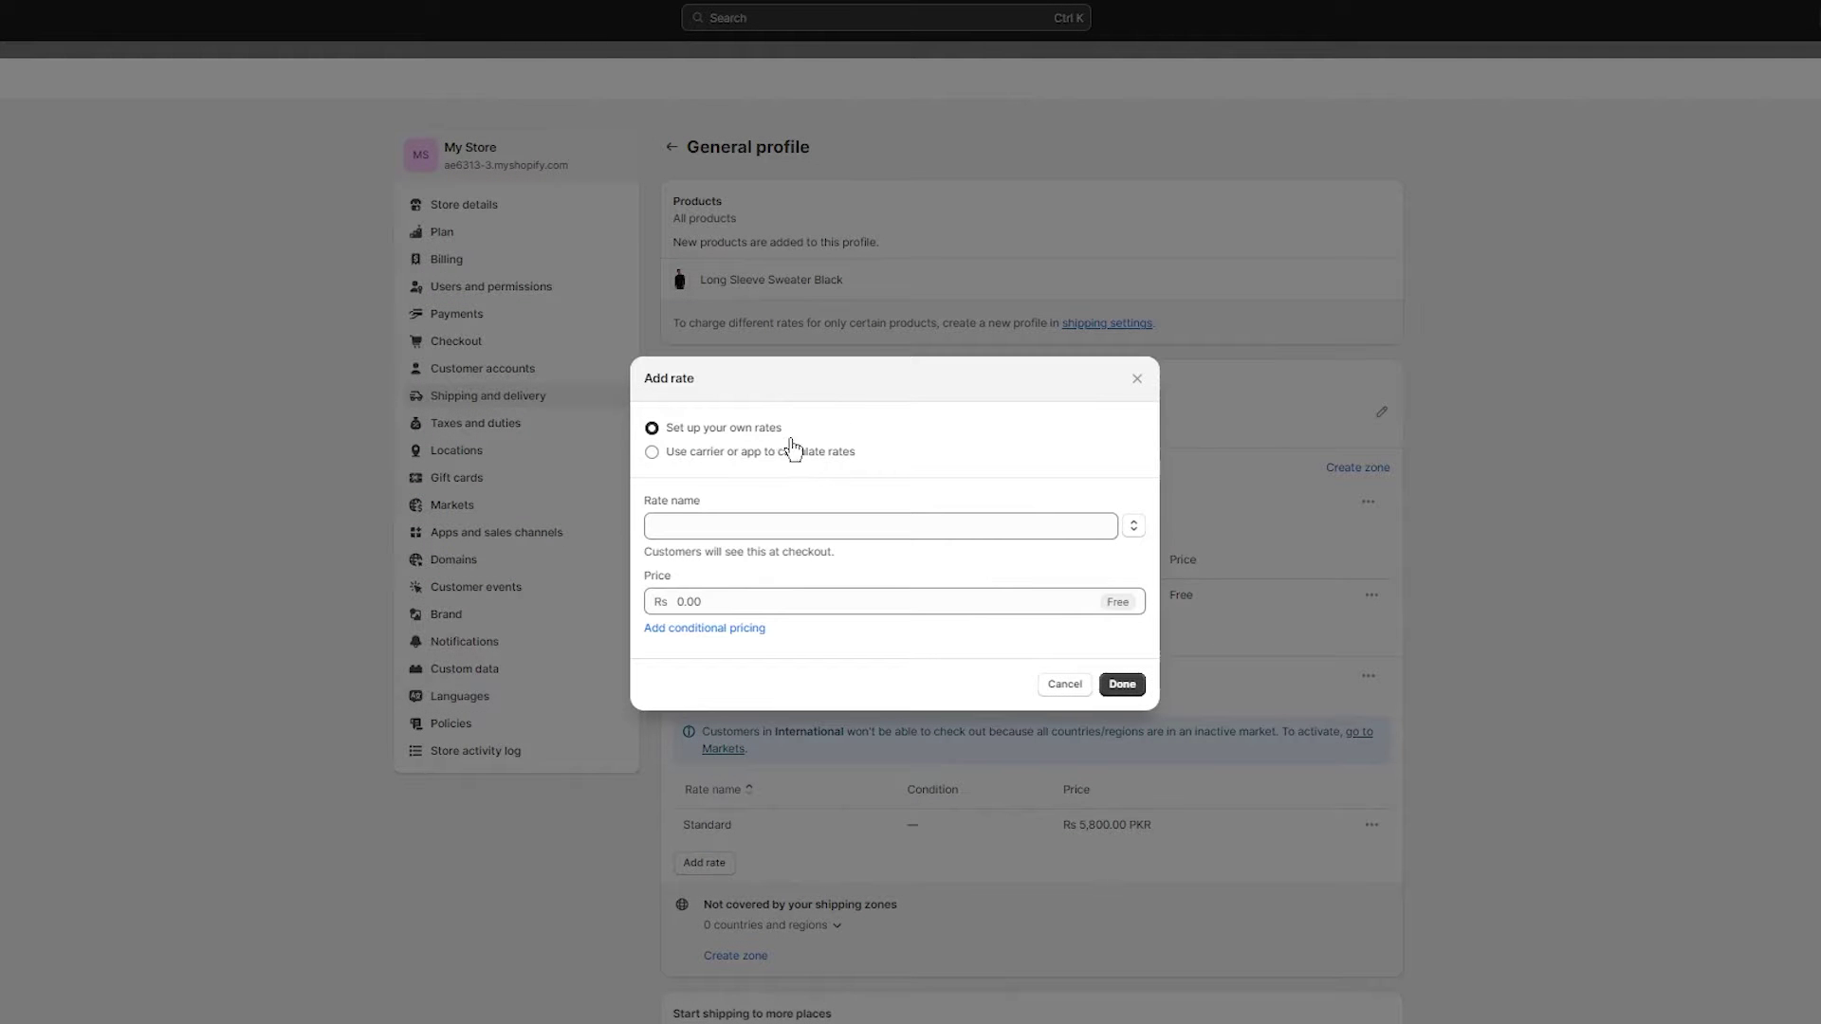
{"action": "left_click", "coordinate": [749, 453]}
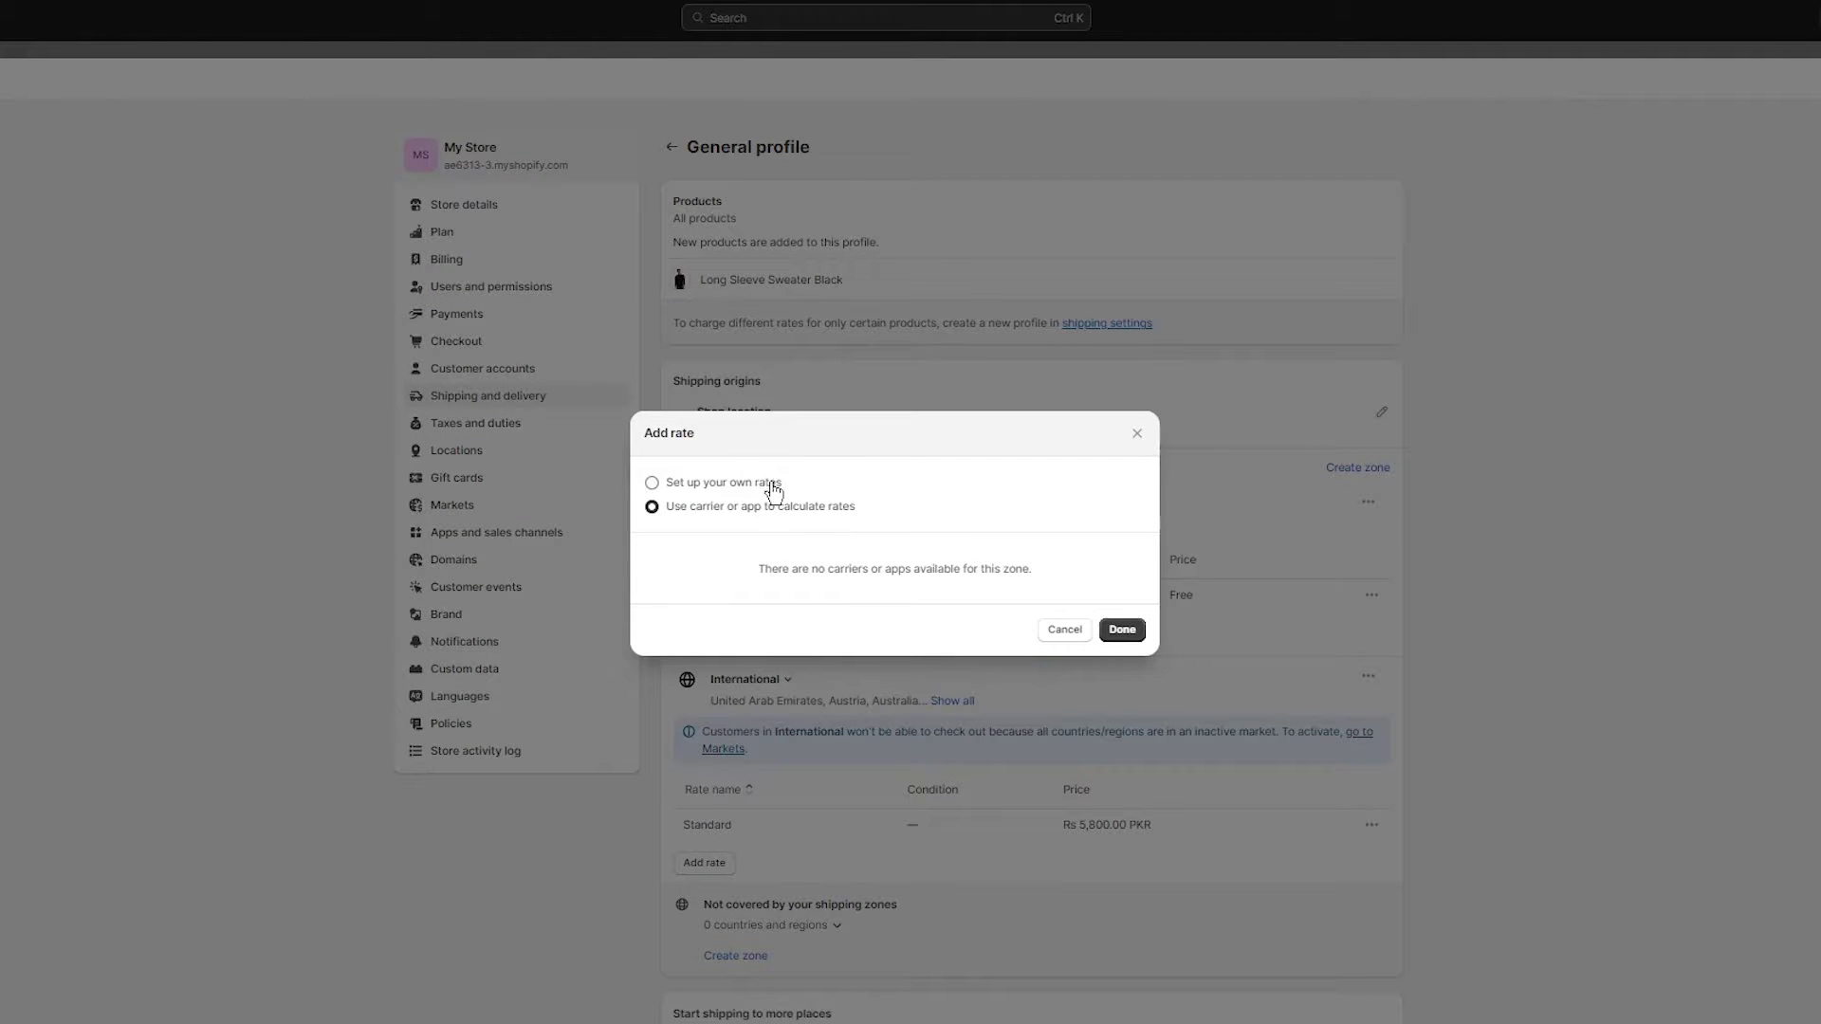
{"action": "left_click", "coordinate": [719, 486]}
{"action": "left_click", "coordinate": [724, 526]}
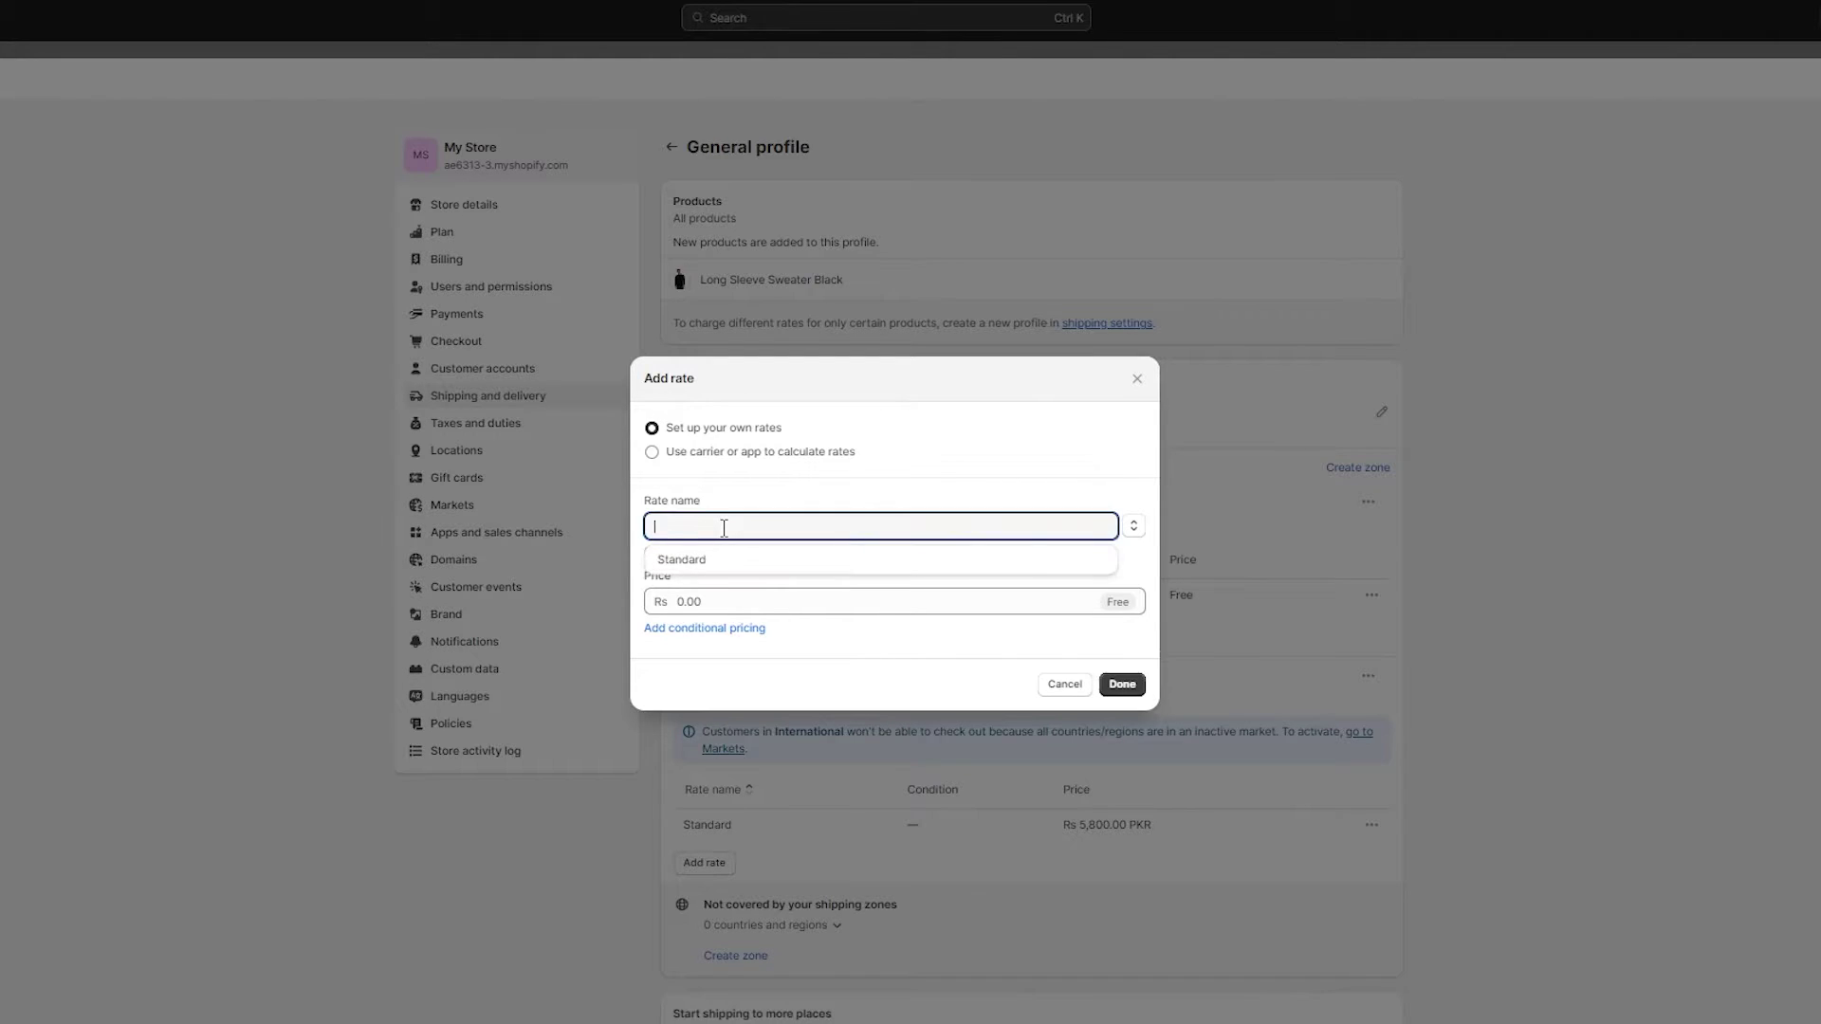
{"action": "left_click", "coordinate": [724, 561]}
{"action": "left_click", "coordinate": [783, 598]}
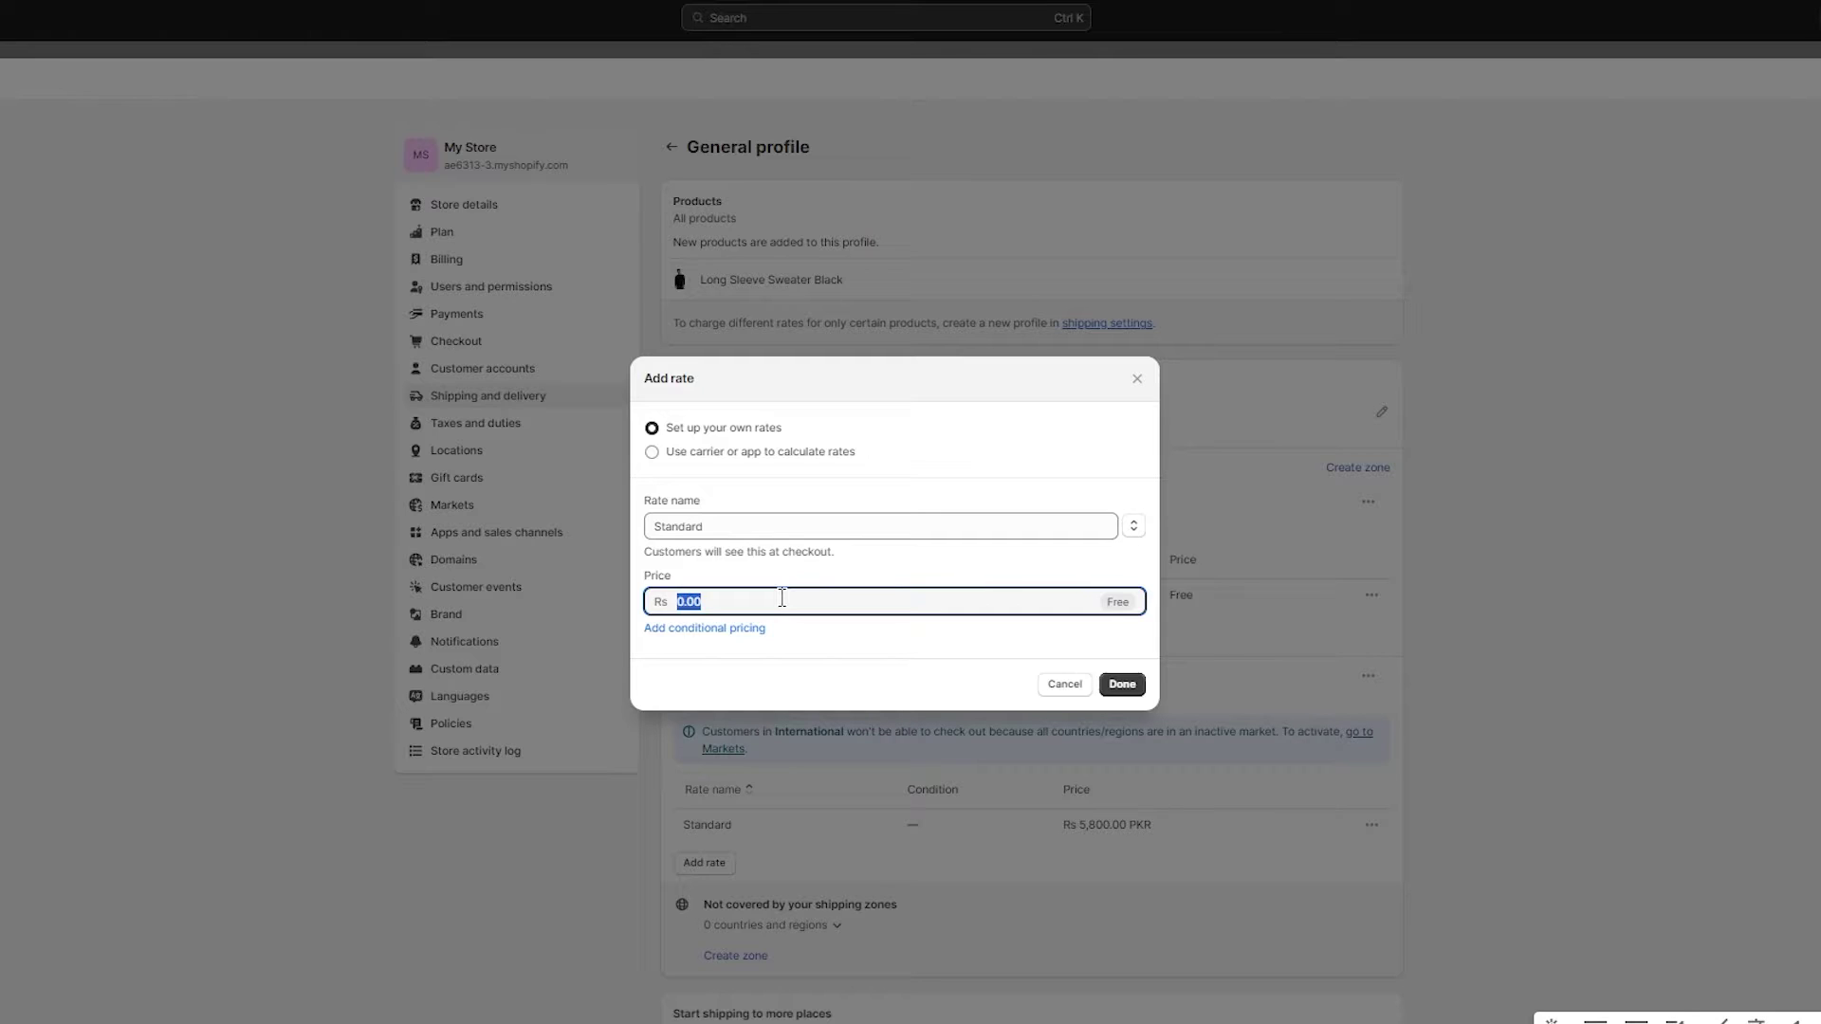
{"action": "type", "text": "350"}
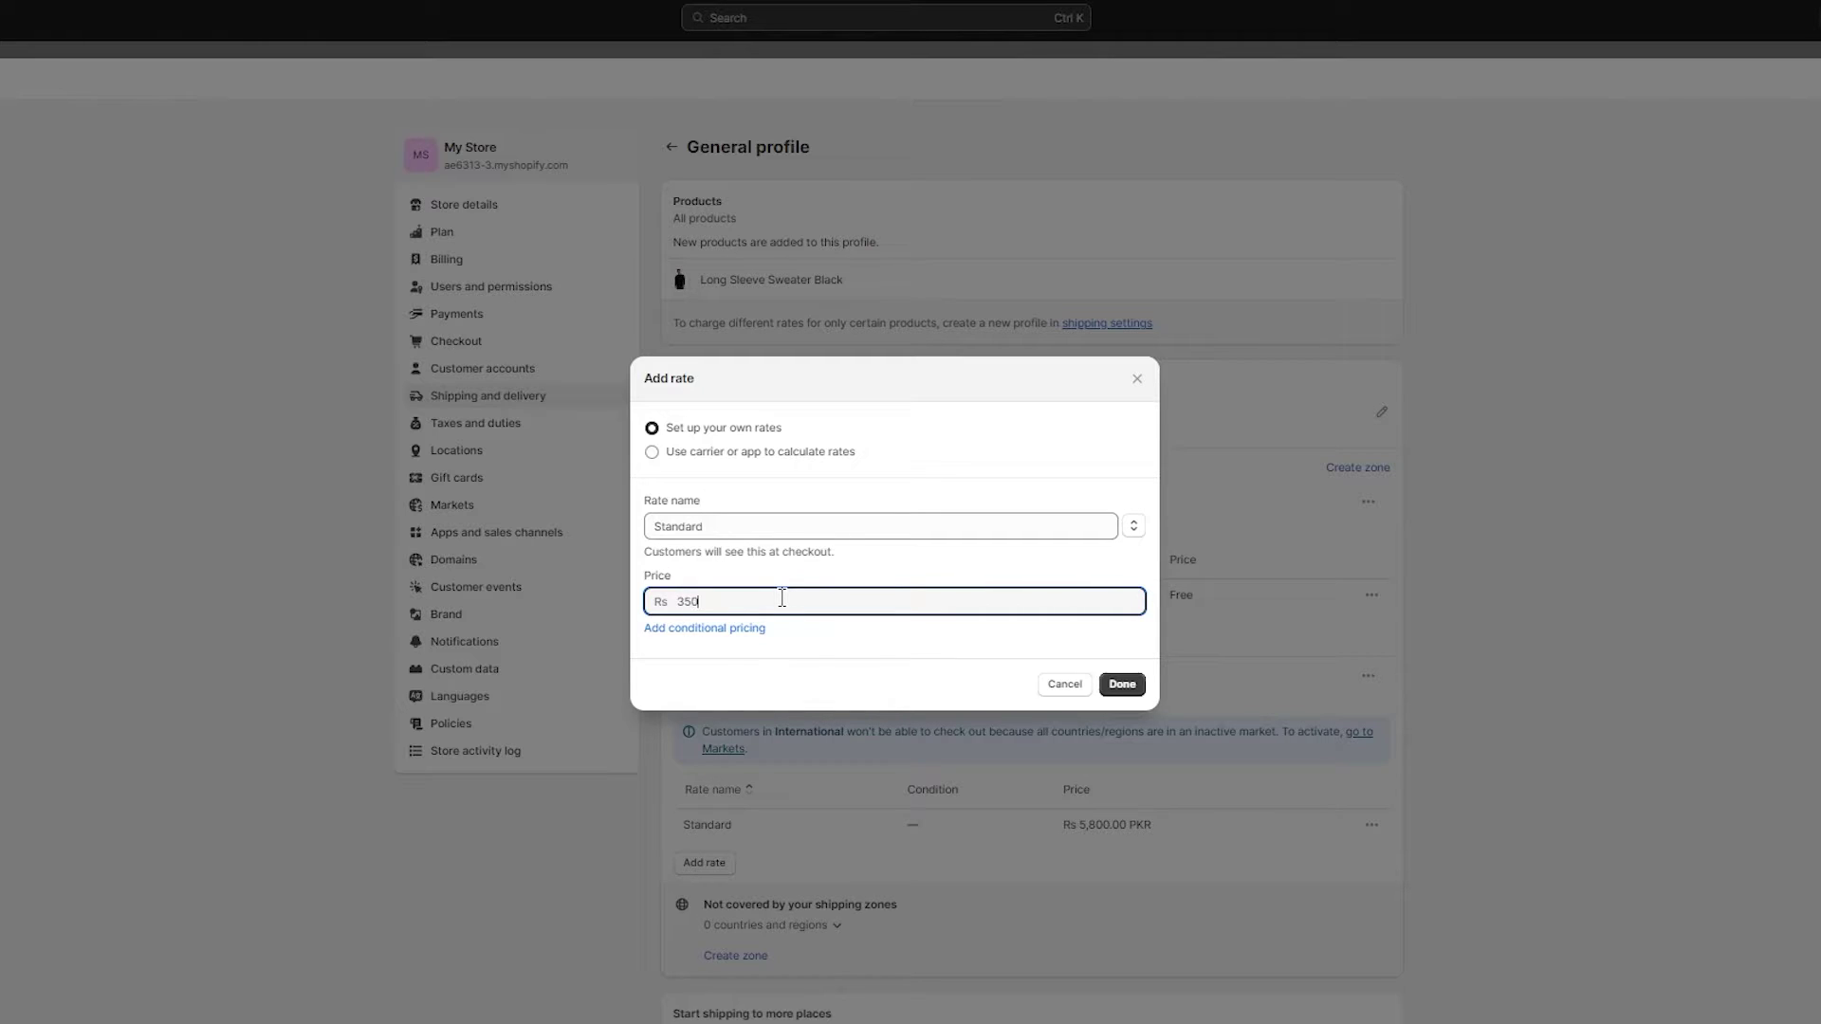
{"action": "left_click", "coordinate": [1121, 683]}
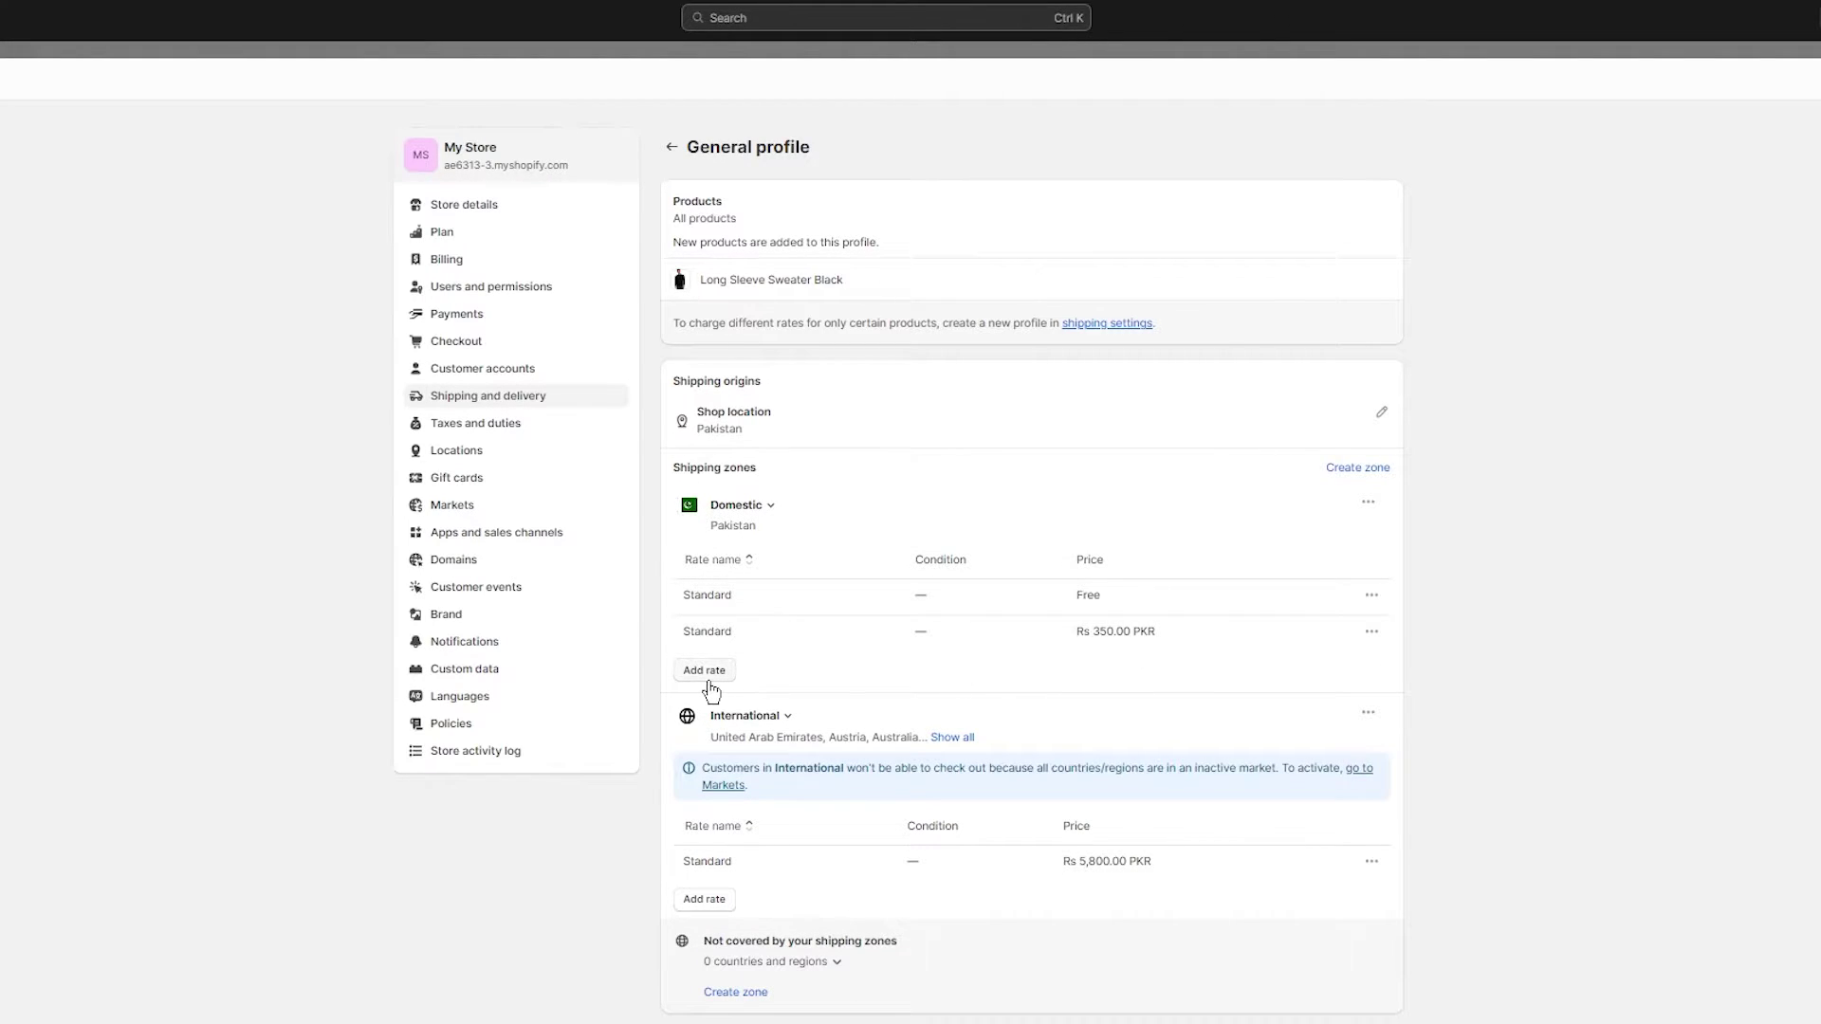
{"action": "left_click", "coordinate": [713, 901]}
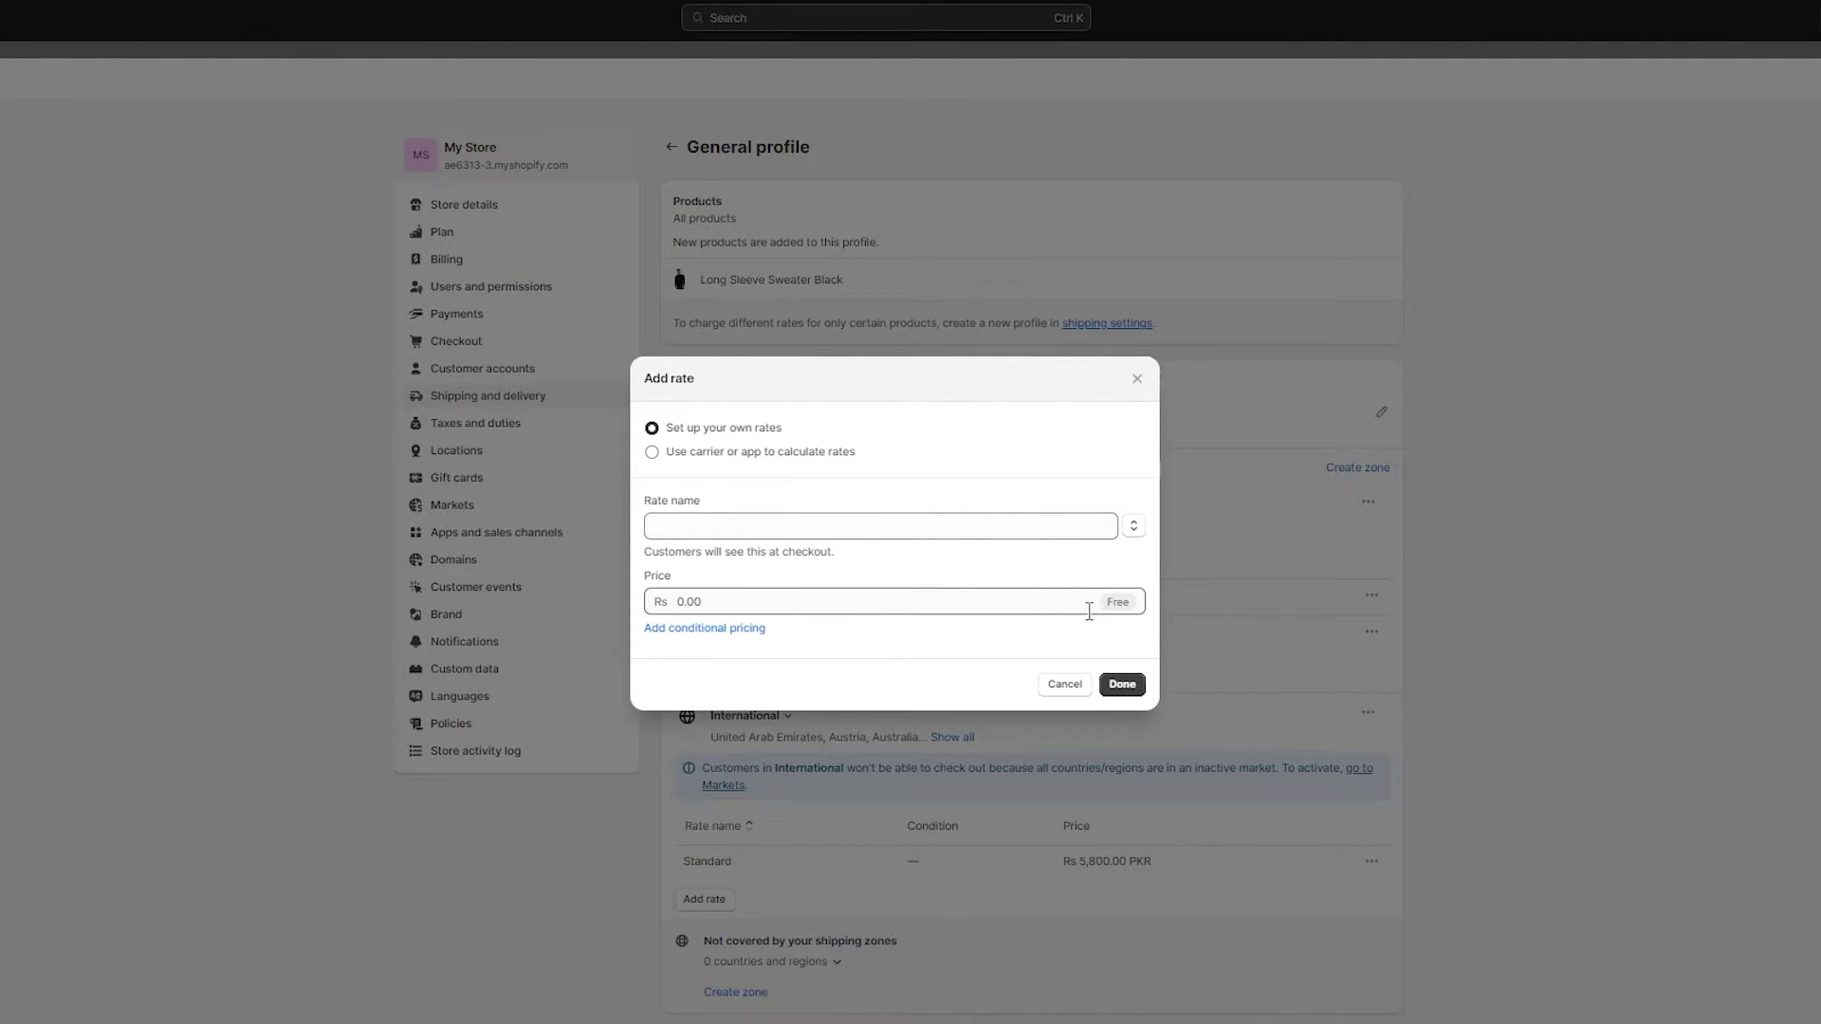
{"action": "left_click", "coordinate": [1064, 684]}
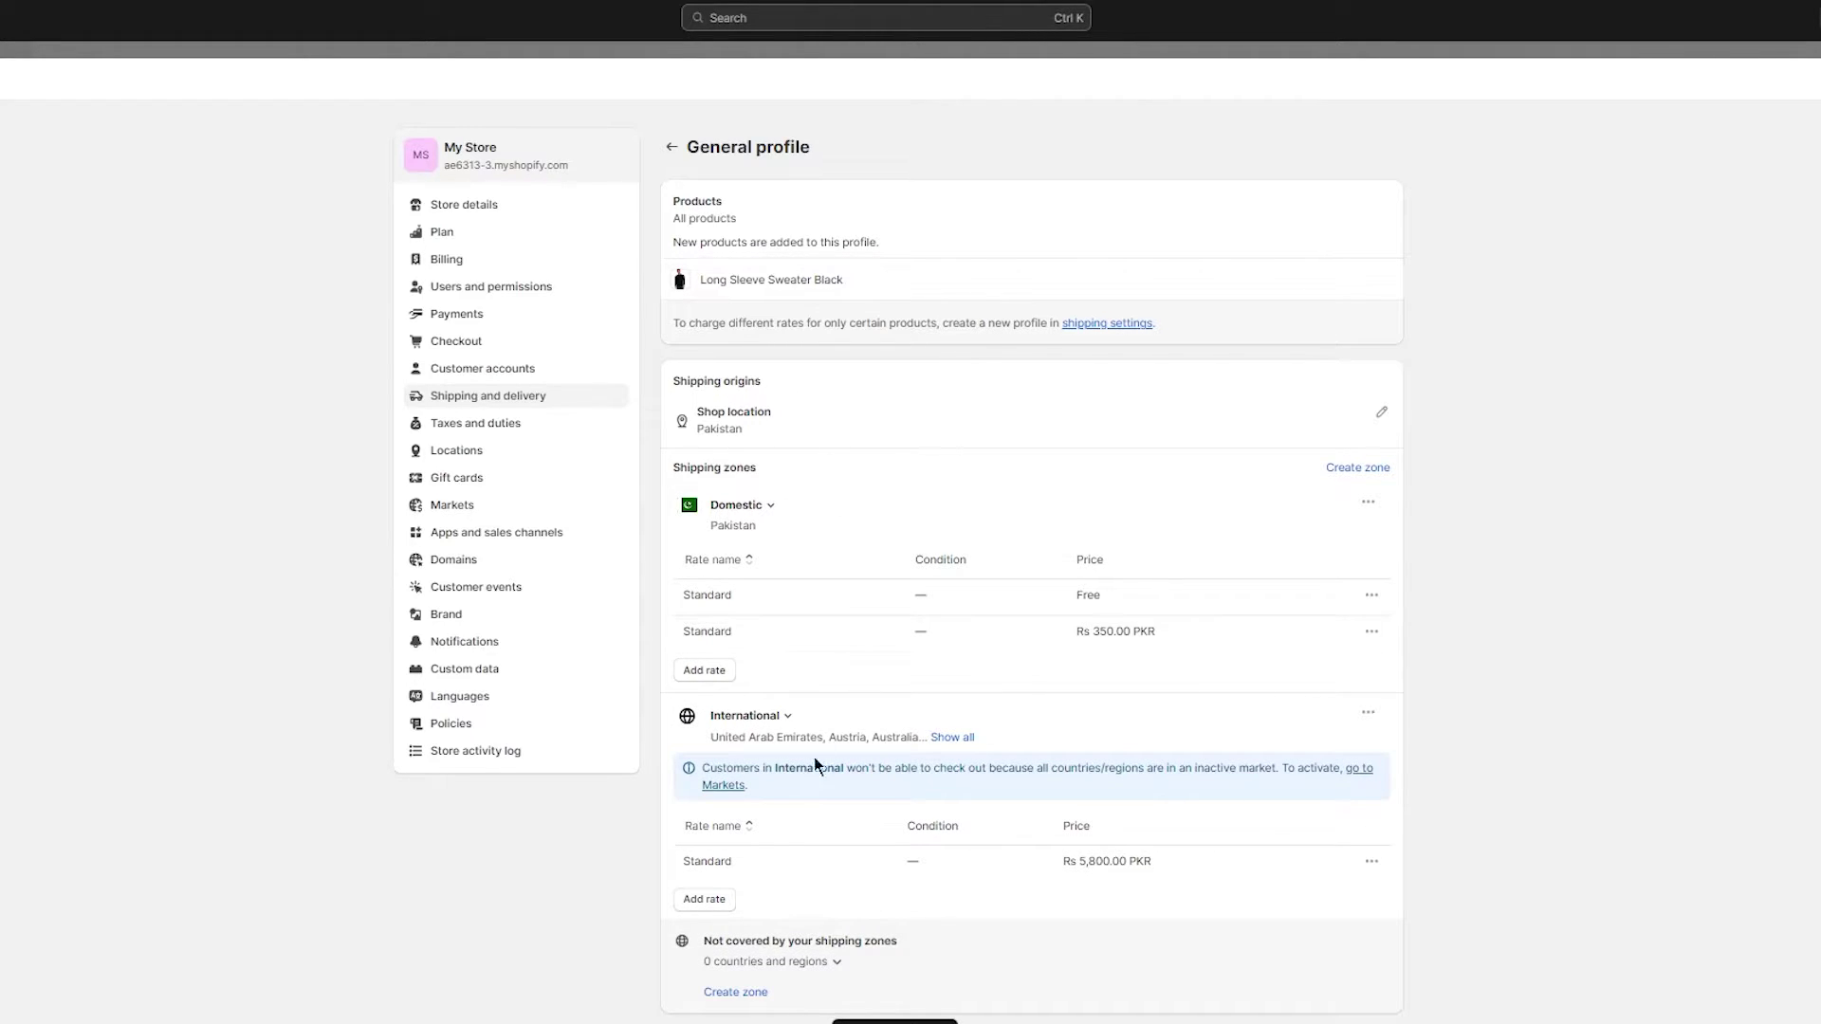
Return to the admin home and reach the Shopify App Store through recommended apps.
{"action": "left_click", "coordinate": [27, 53]}
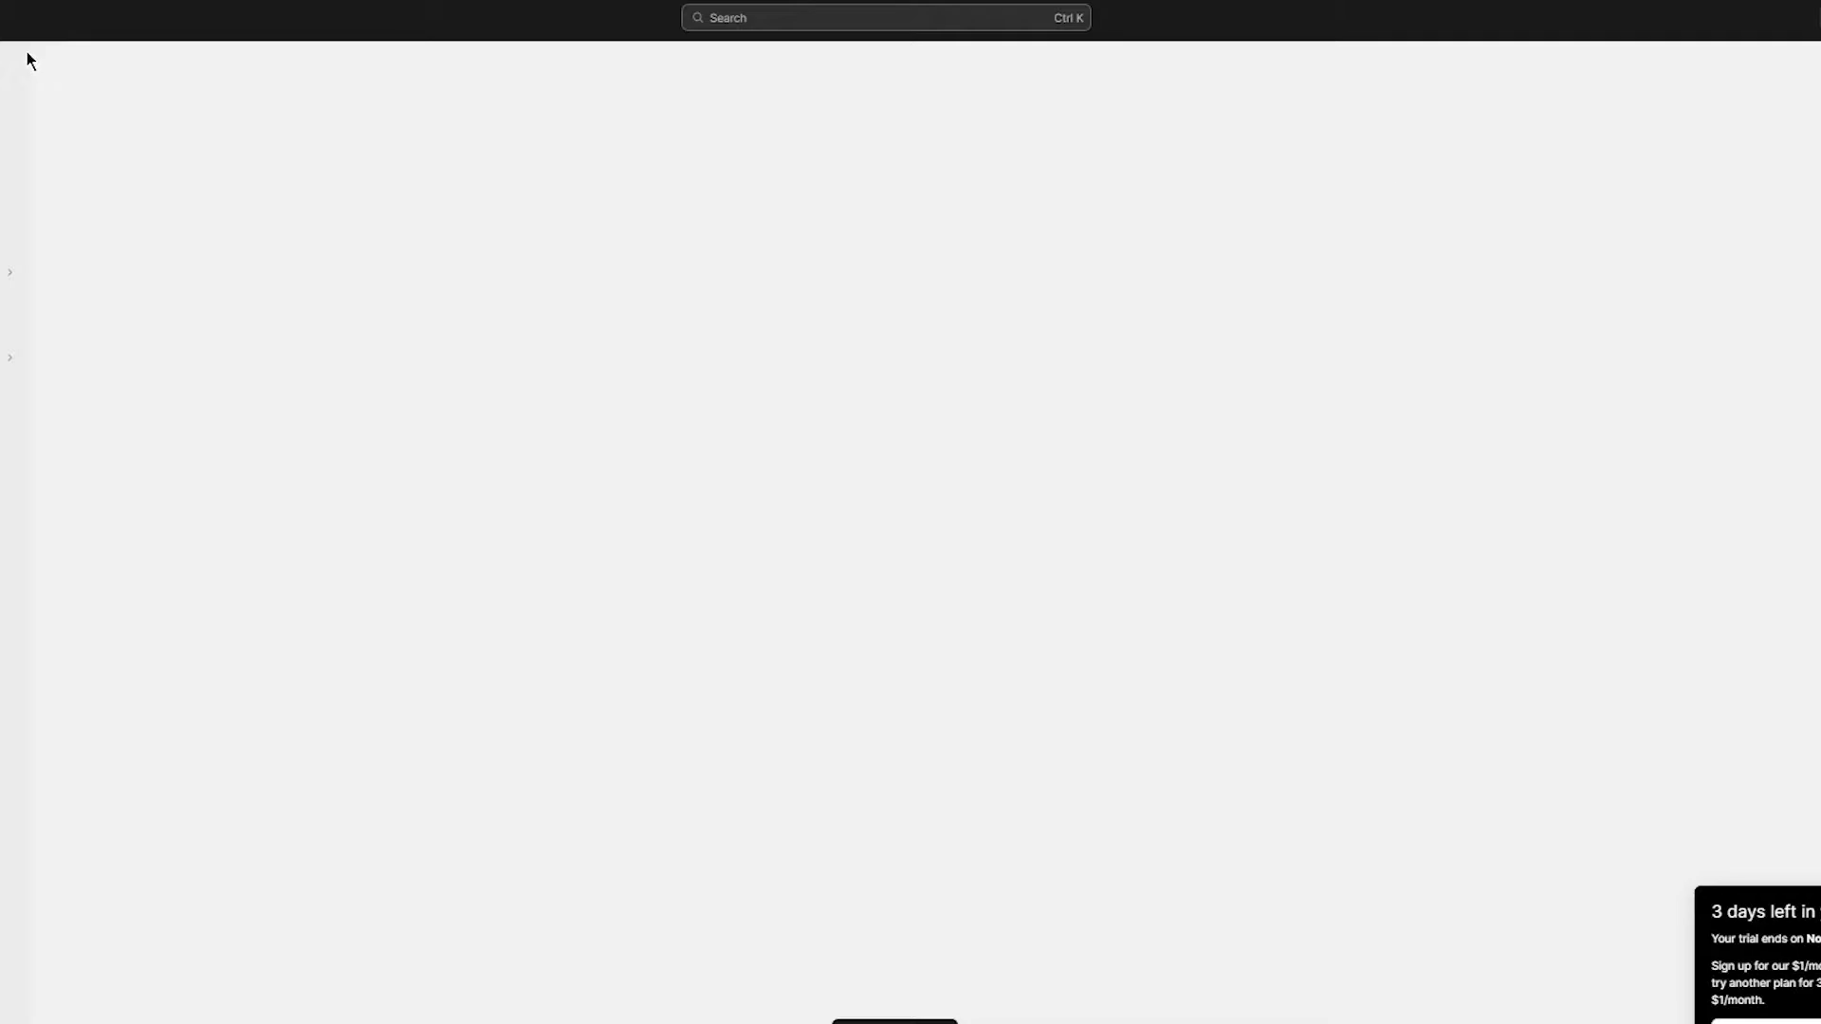
{"action": "left_click", "coordinate": [32, 372]}
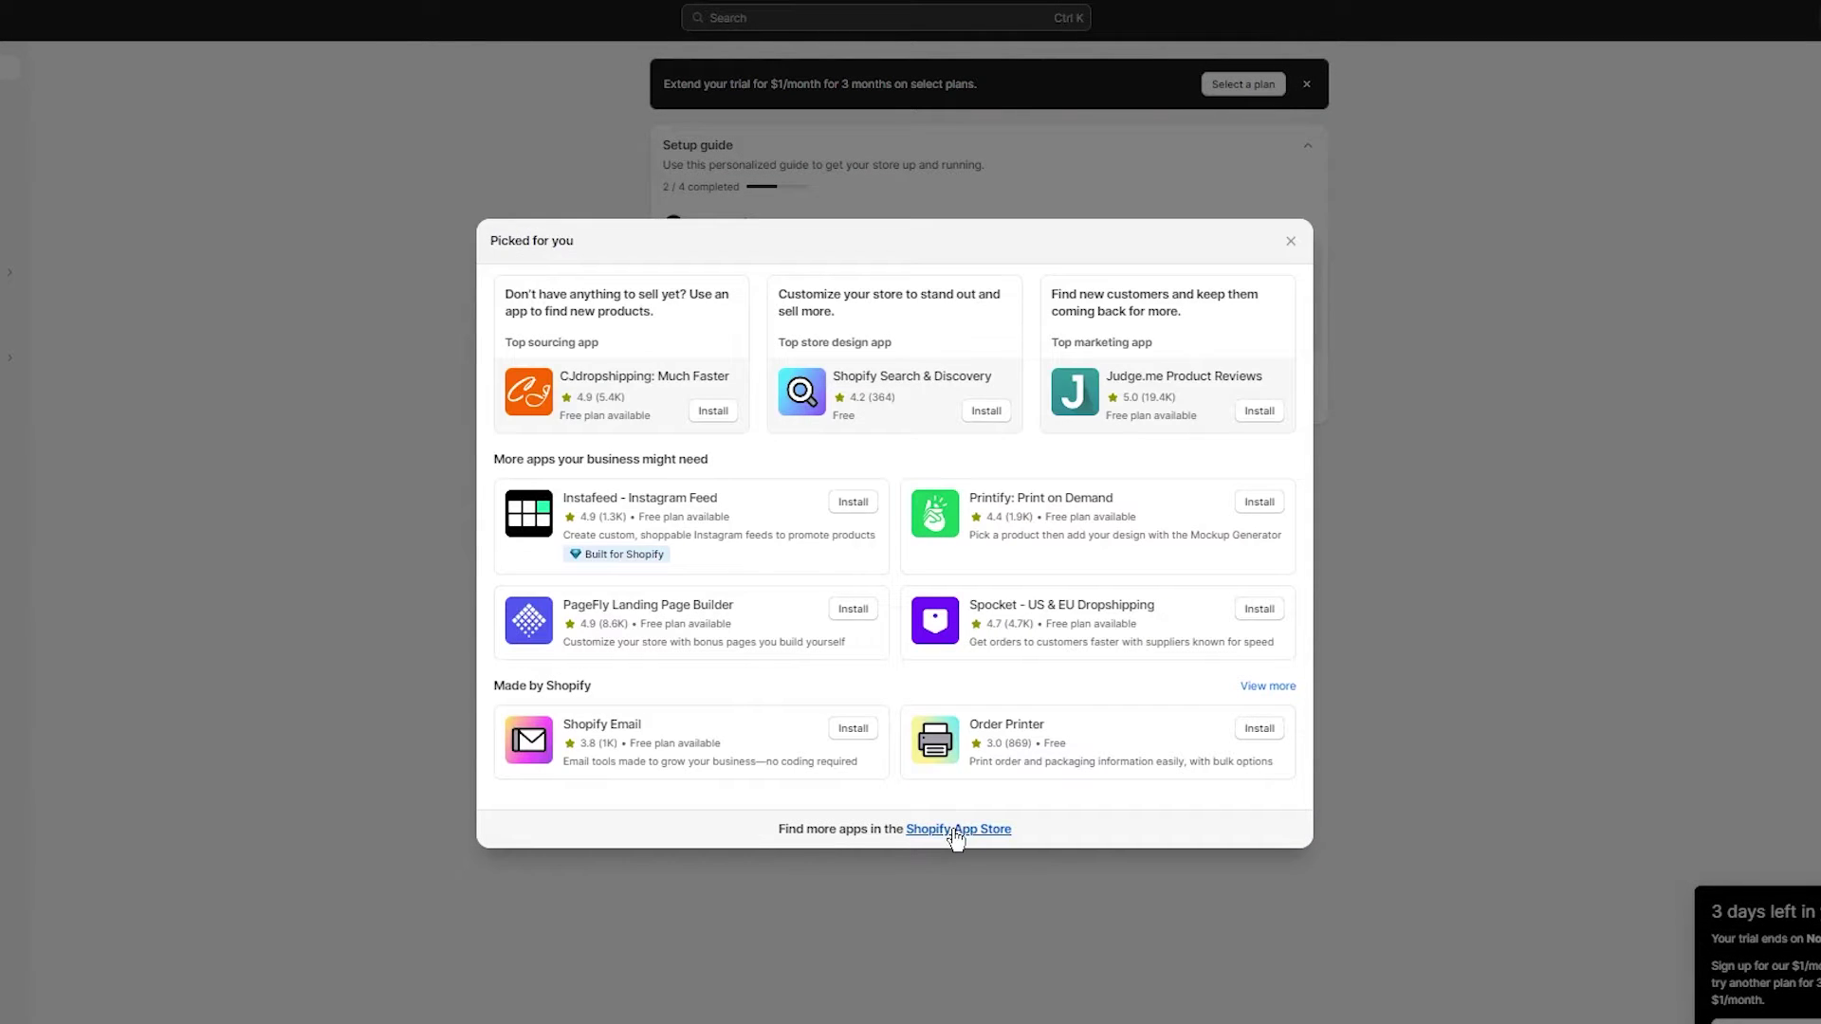
{"action": "left_click", "coordinate": [954, 831]}
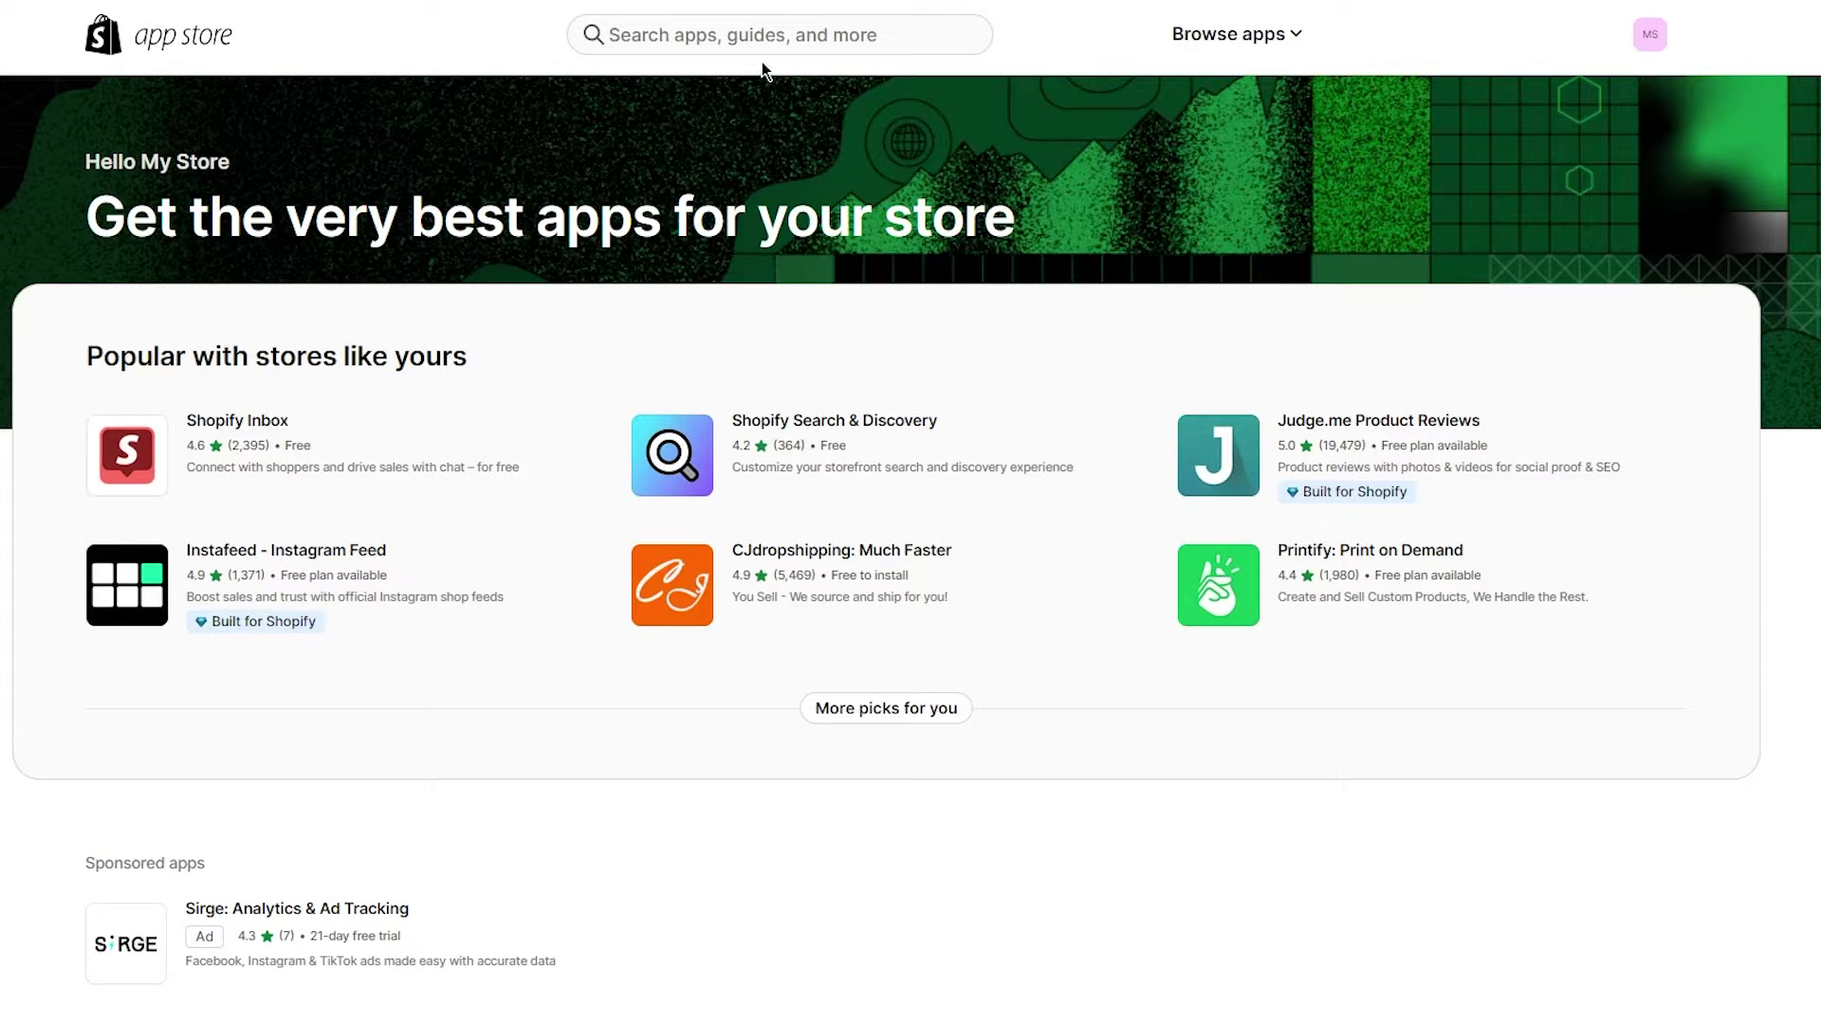
Search the App Store for 'dropship' and open the DSers-AliExpress Dropshipping app page.
{"action": "left_click", "coordinate": [746, 41]}
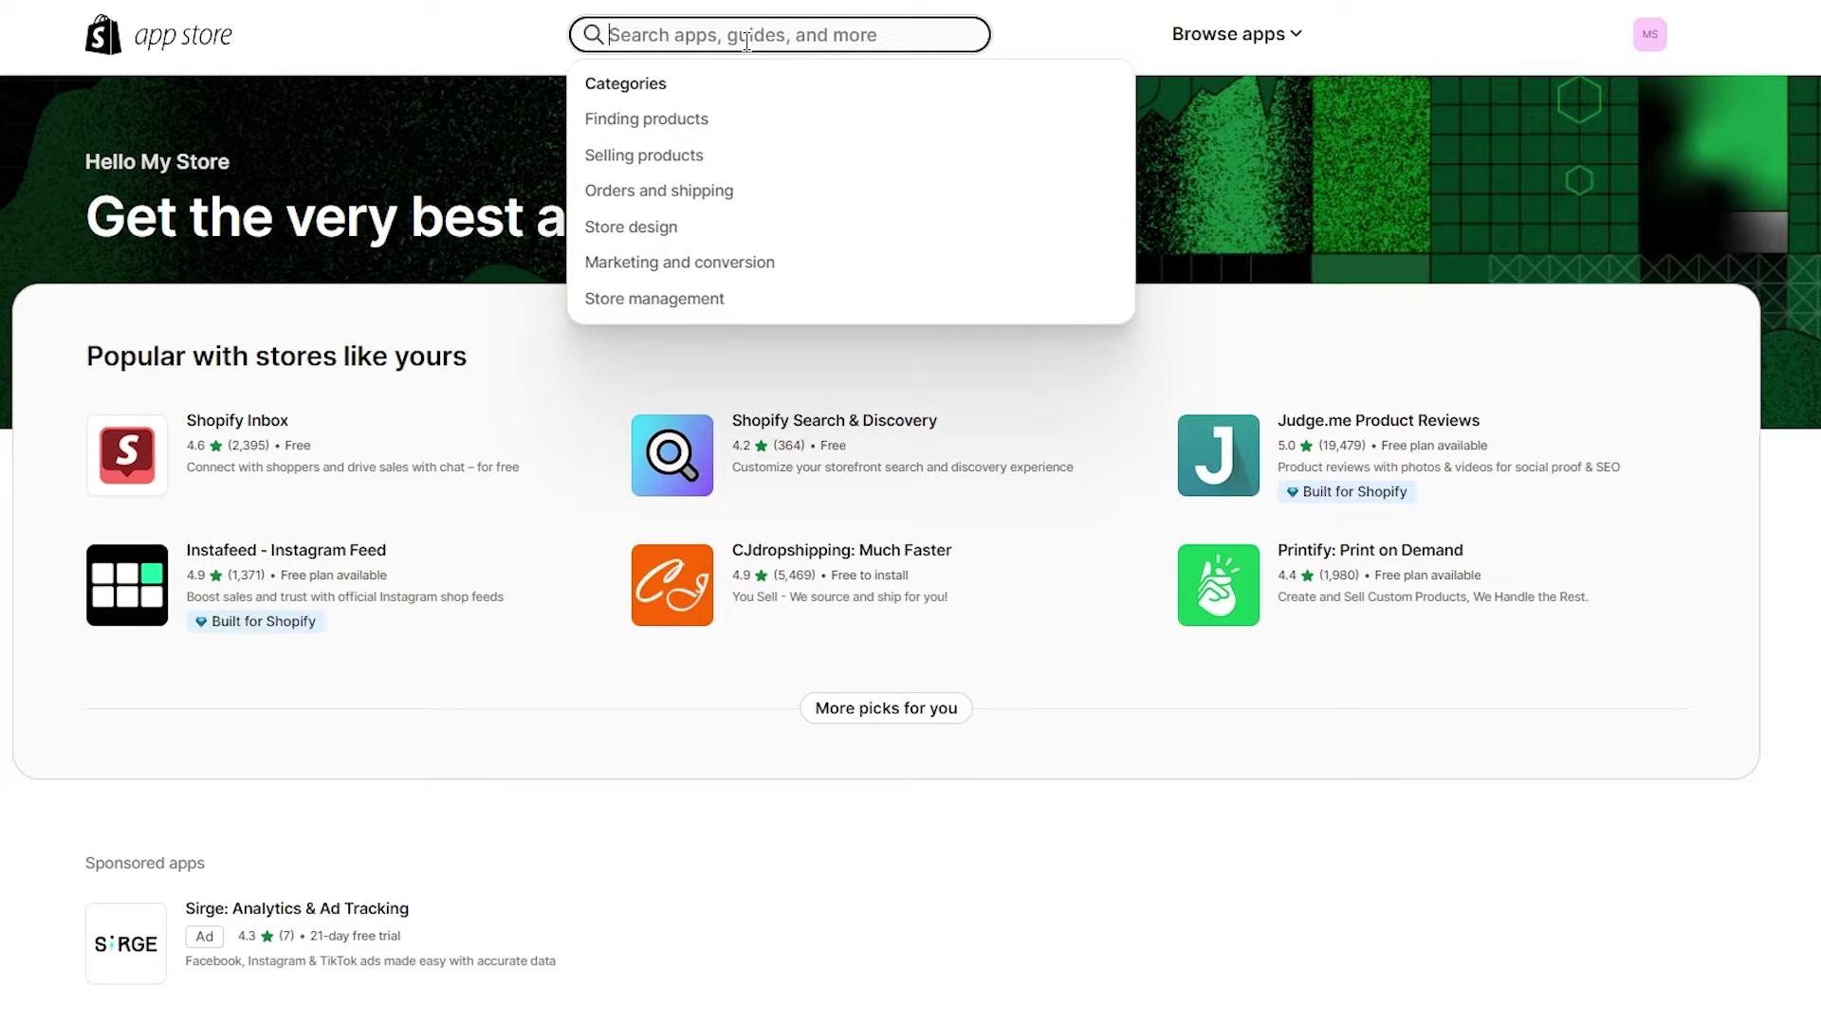
{"action": "type", "text": "dr"}
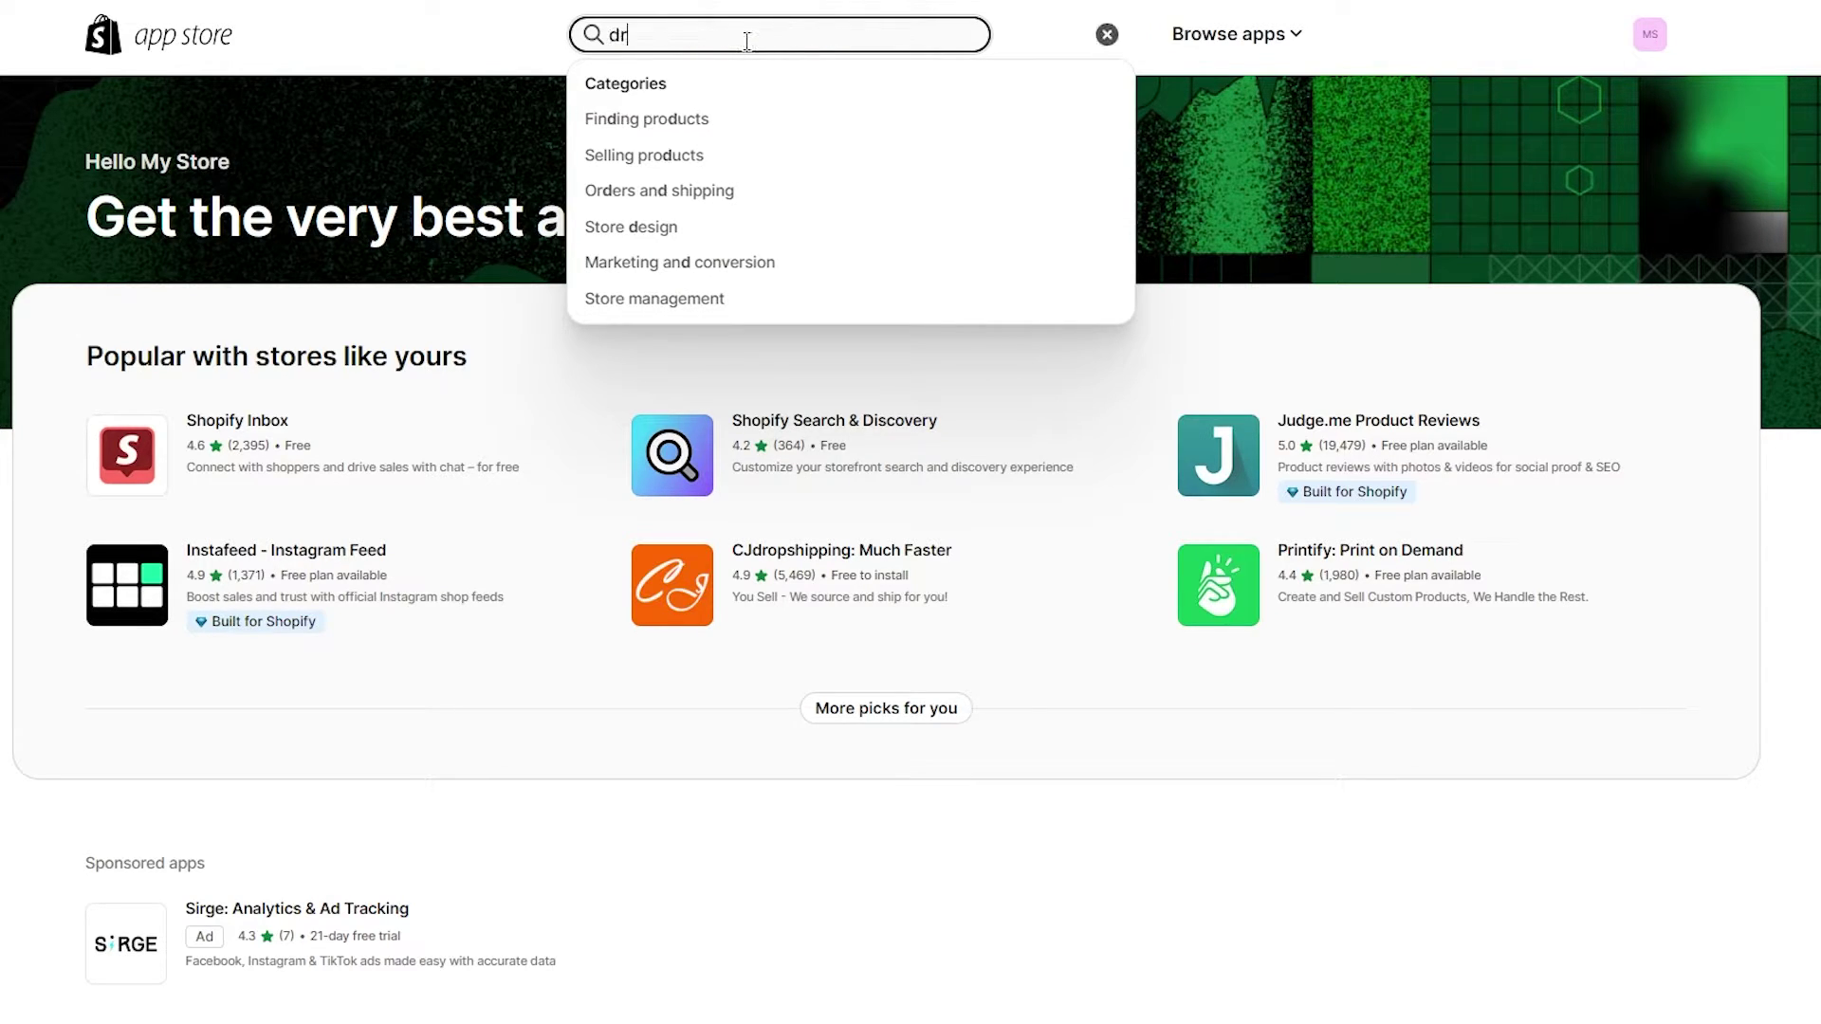
{"action": "type", "text": "opship"}
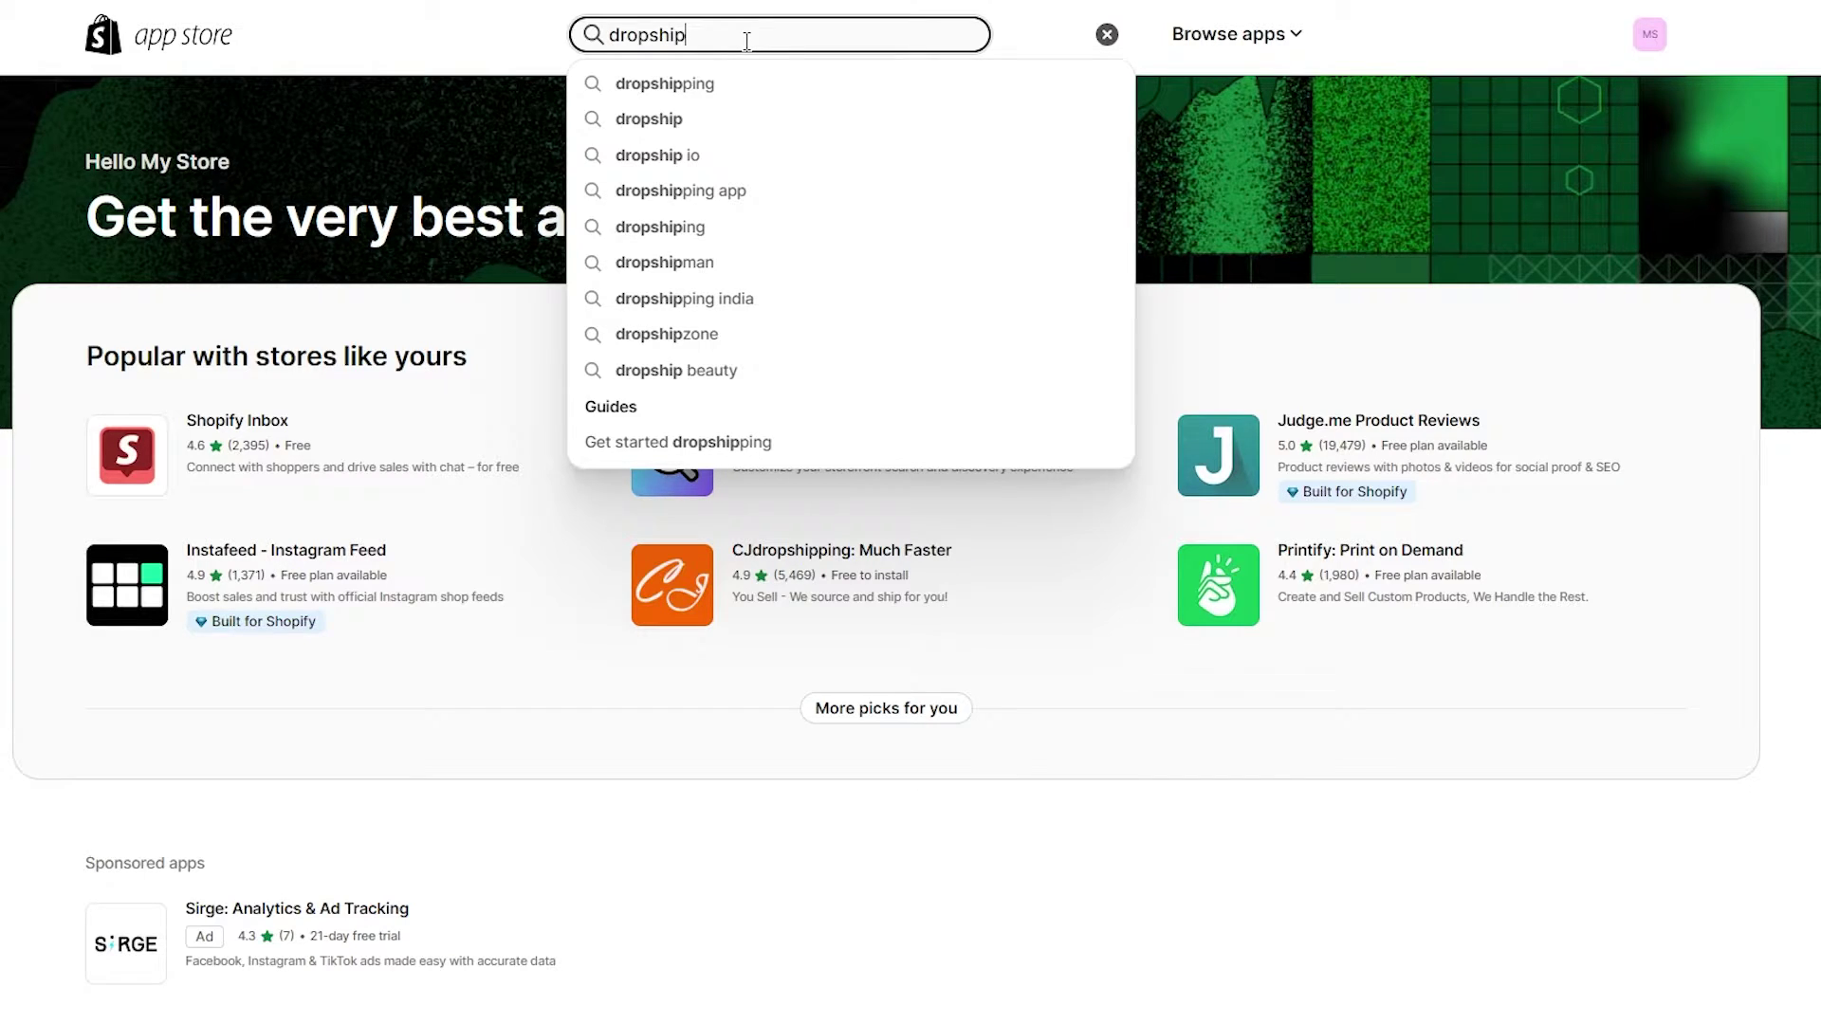
{"action": "key", "text": "Return"}
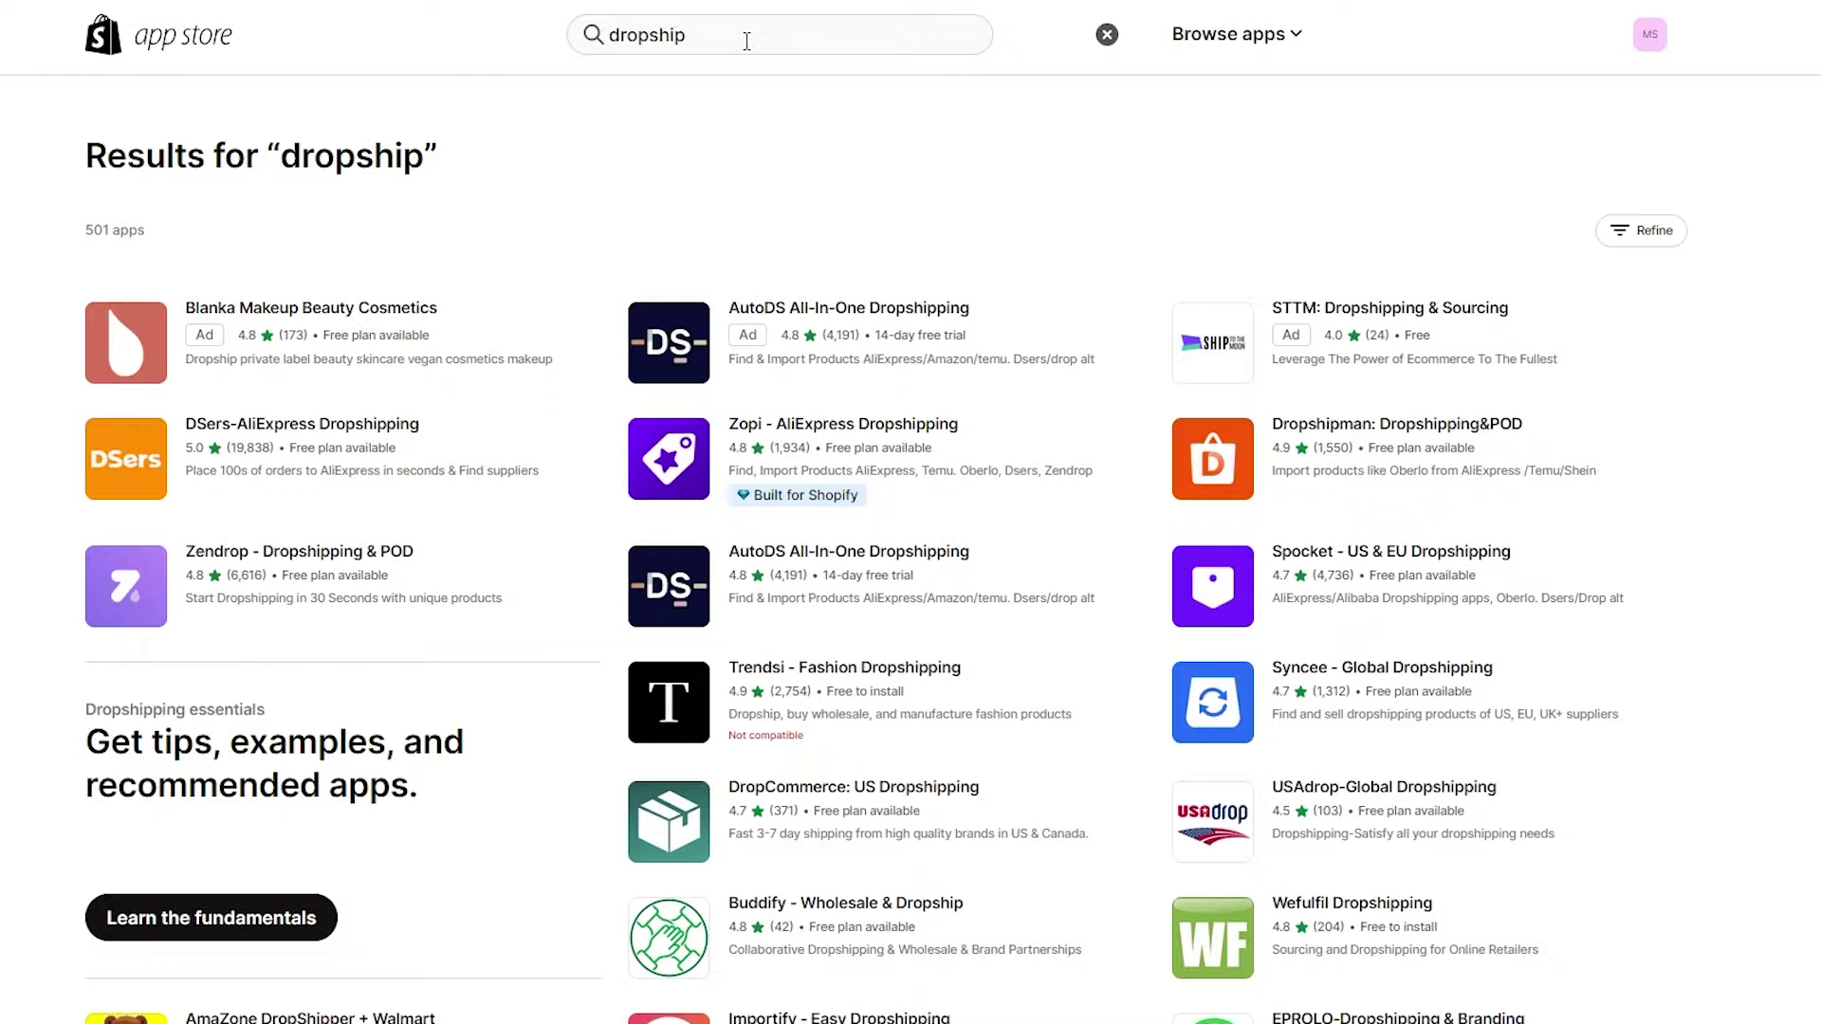
{"action": "left_click", "coordinate": [379, 434]}
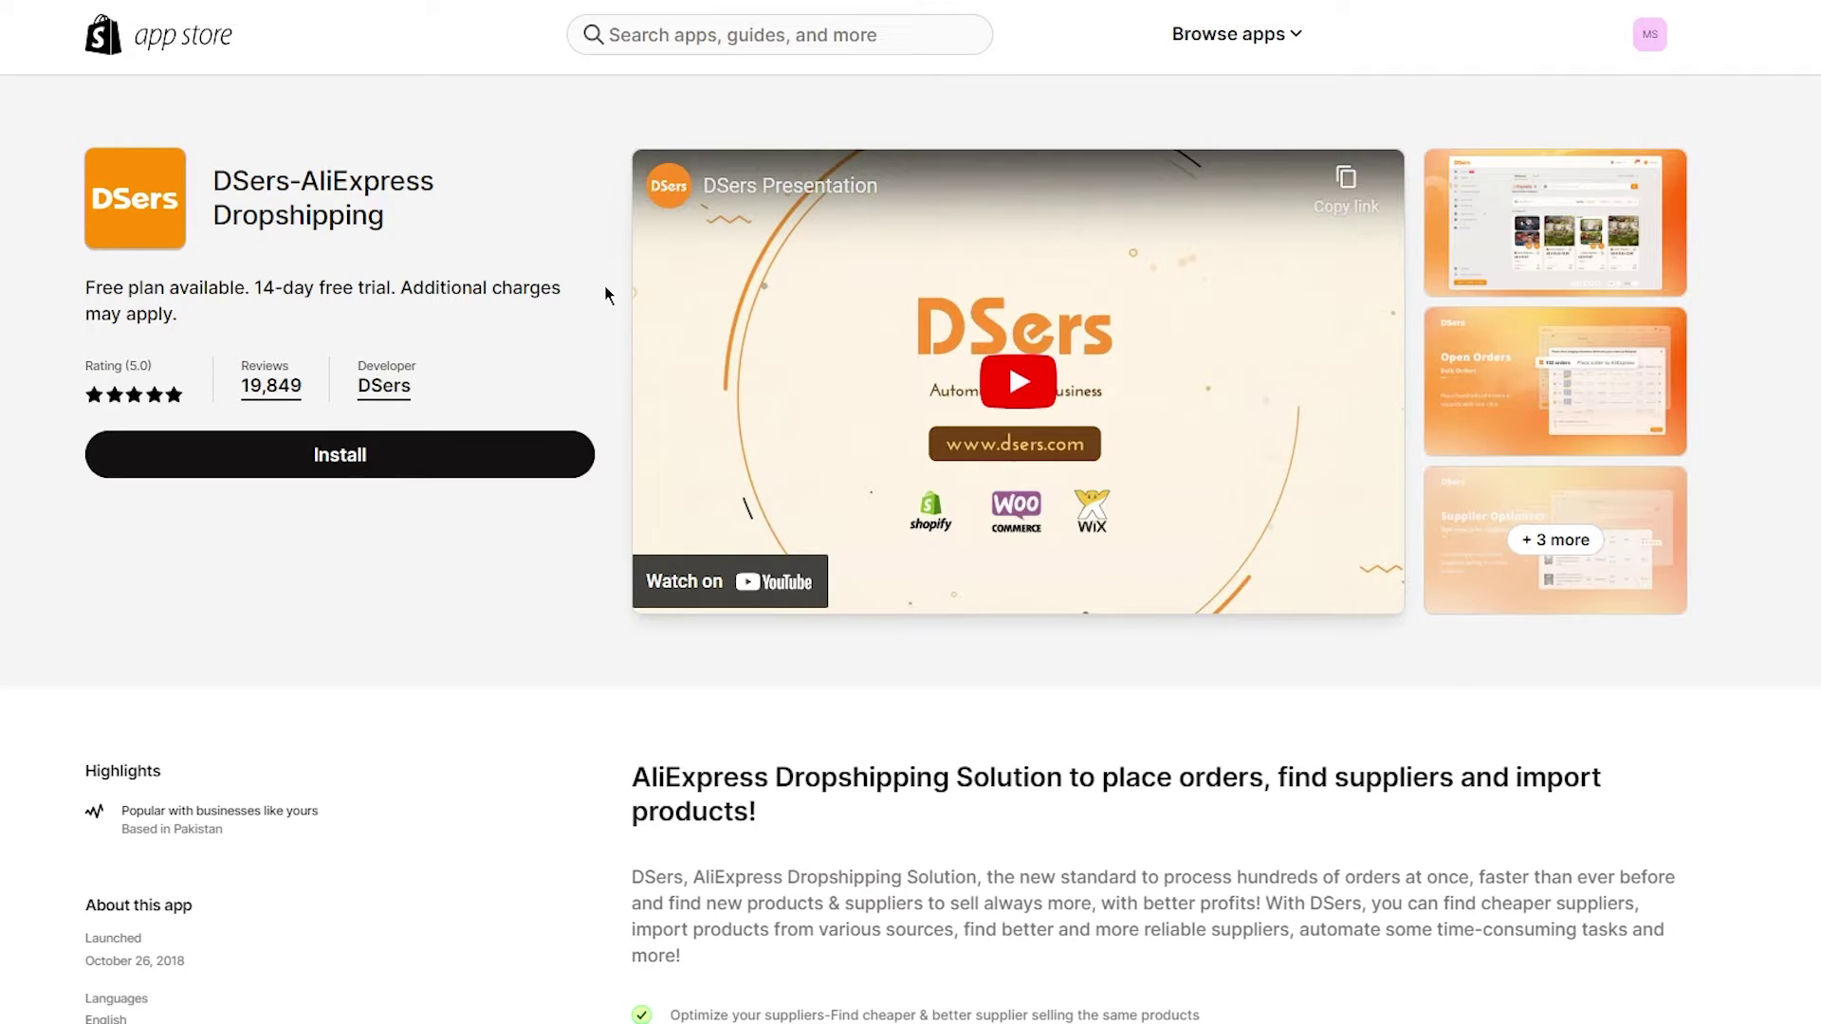
Install DSers-AliExpress Dropshipping on My Store, approving its requested permissions.
{"action": "left_click", "coordinate": [414, 458]}
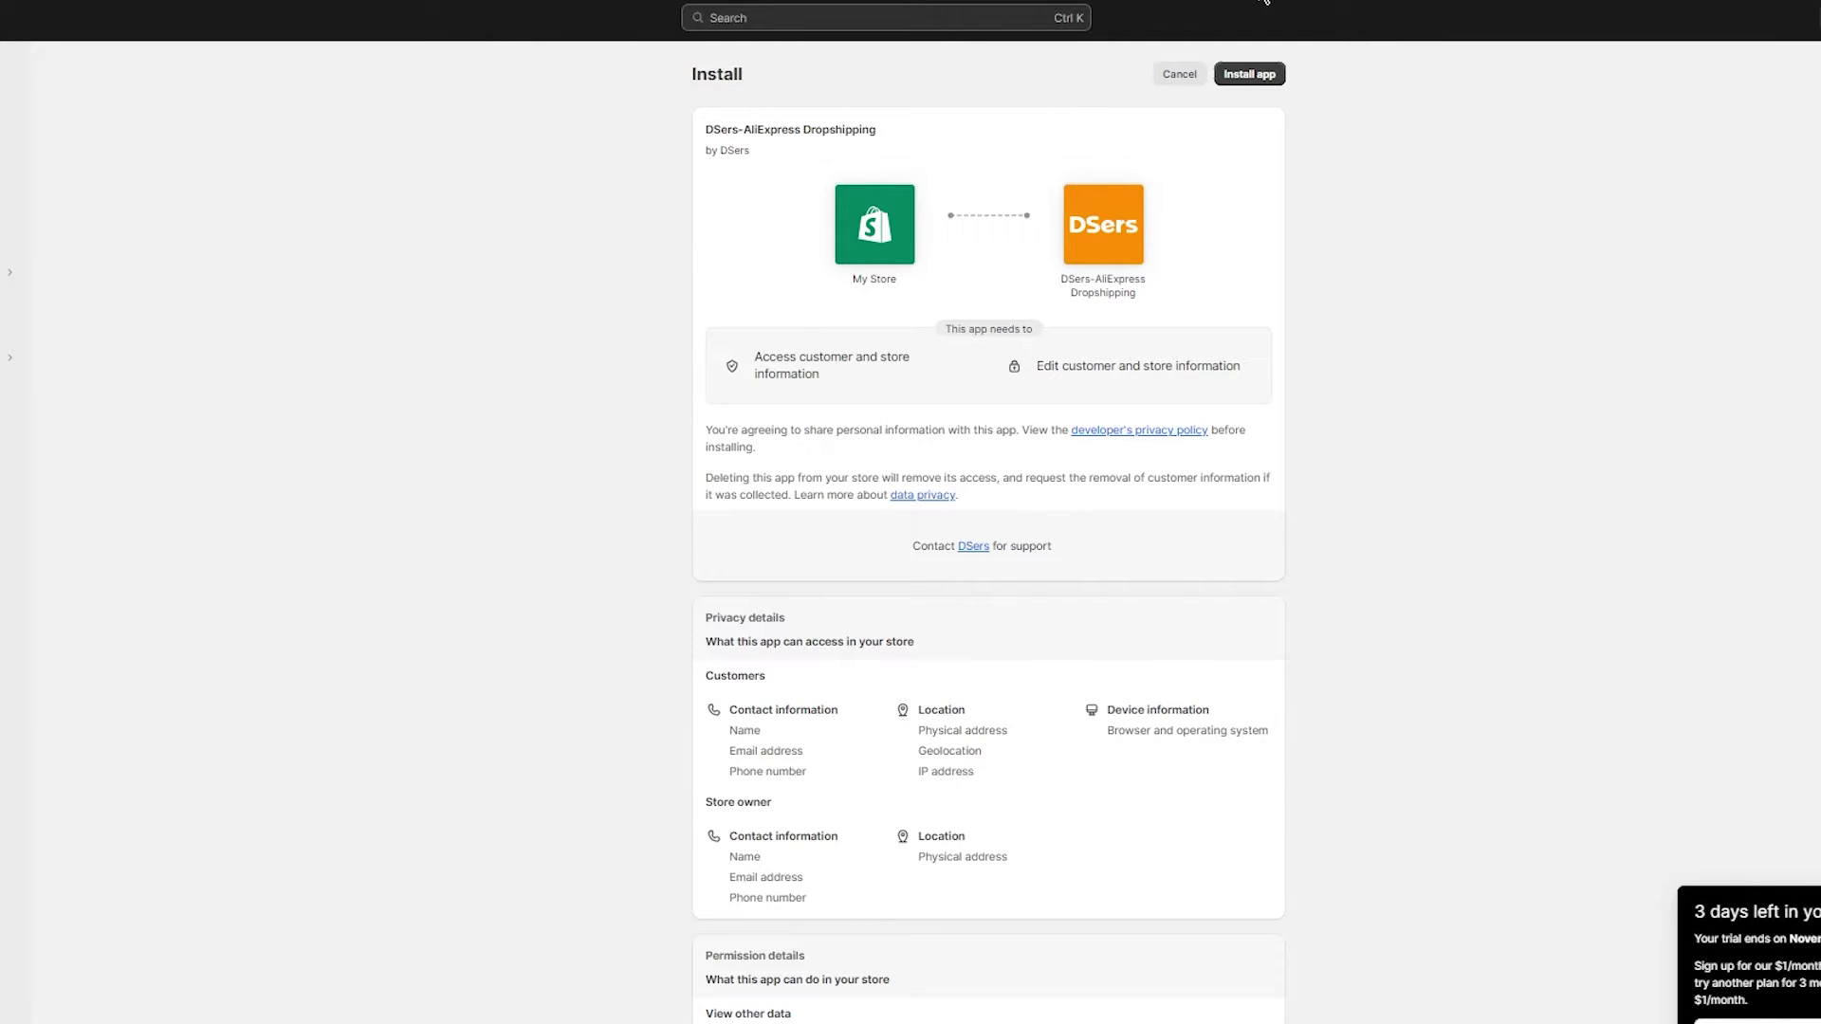
{"action": "left_click", "coordinate": [1247, 73]}
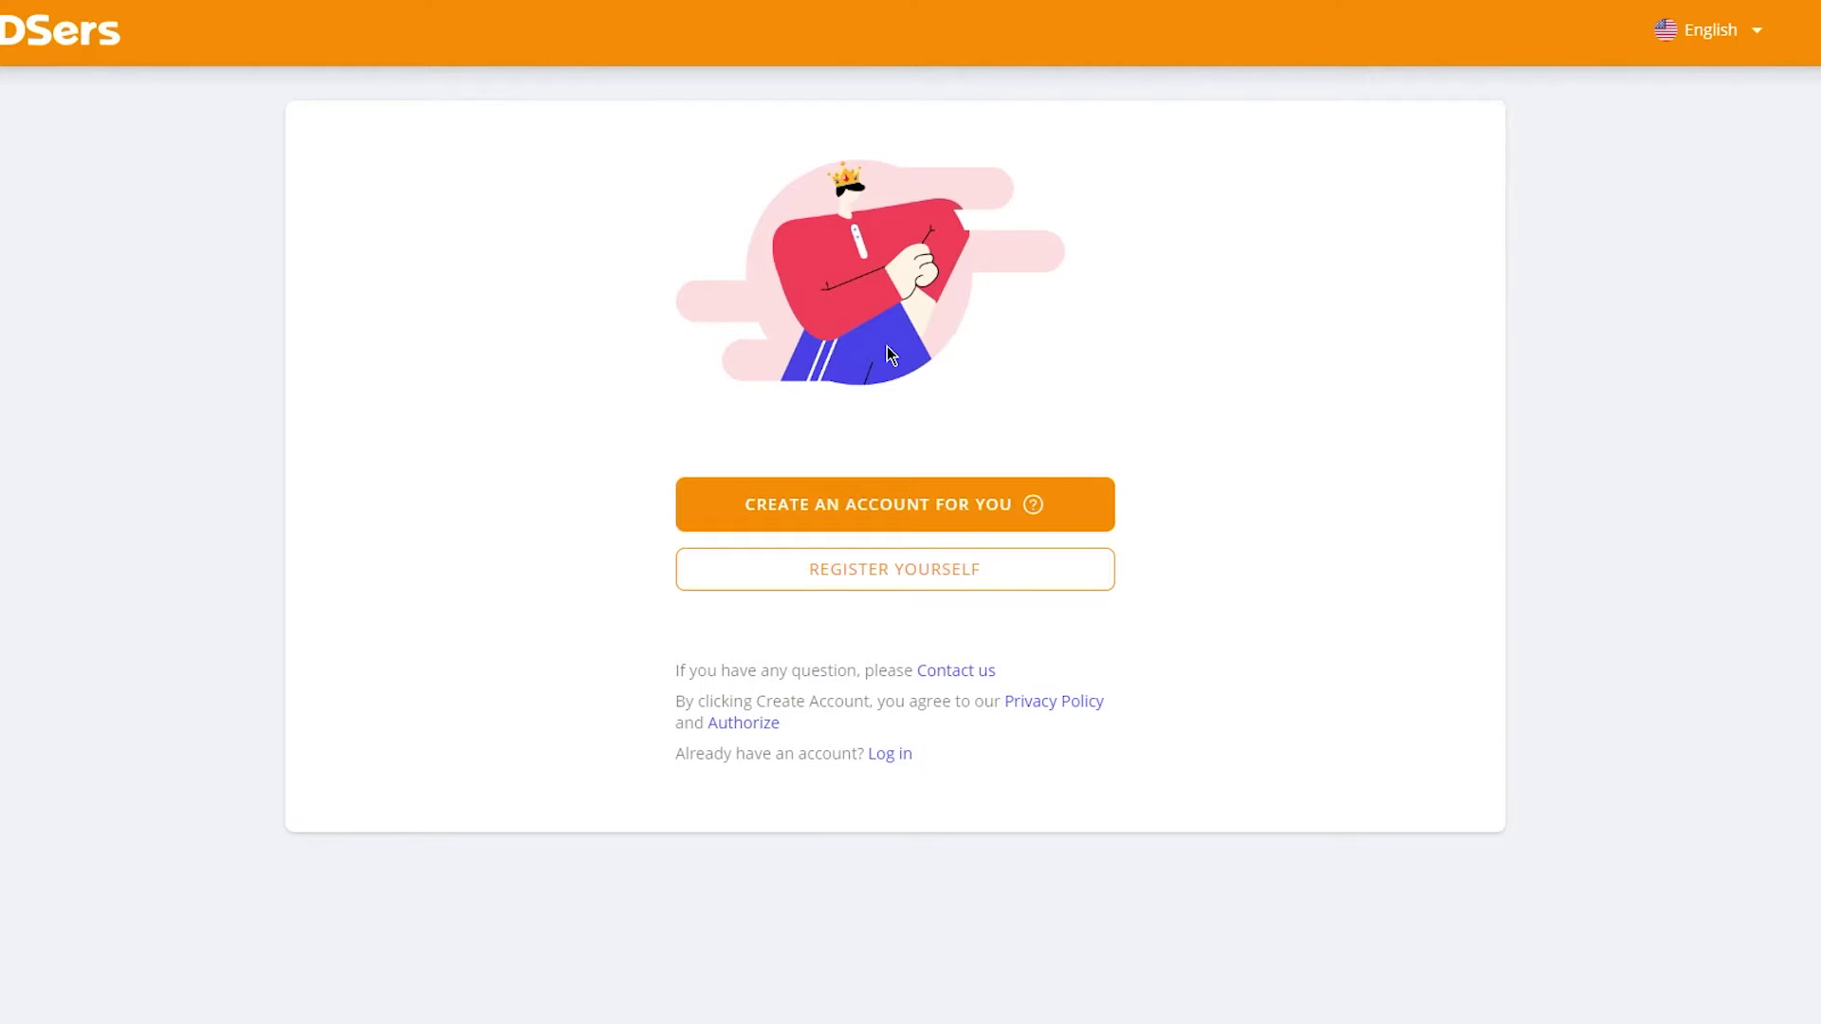
Have DSers create an account, choose the free Basic plan, and start linking AliExpress.
{"action": "left_click", "coordinate": [912, 504]}
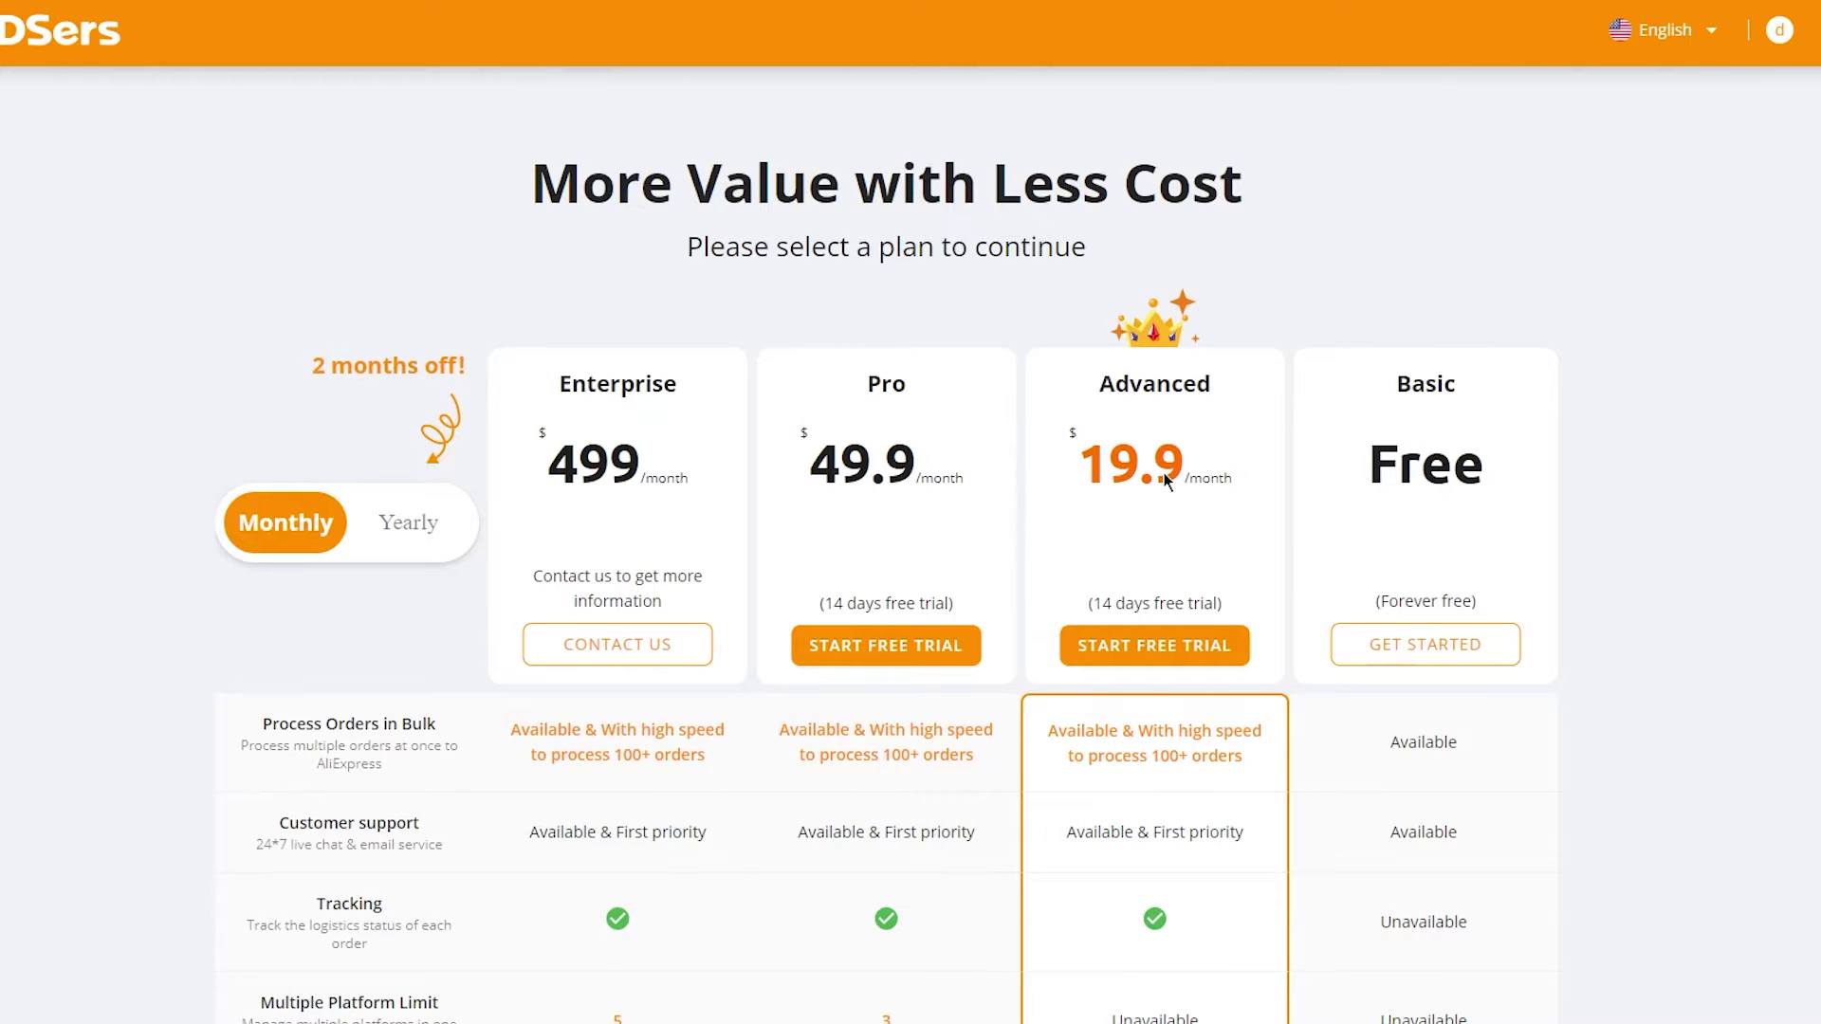
{"action": "left_click", "coordinate": [1343, 641]}
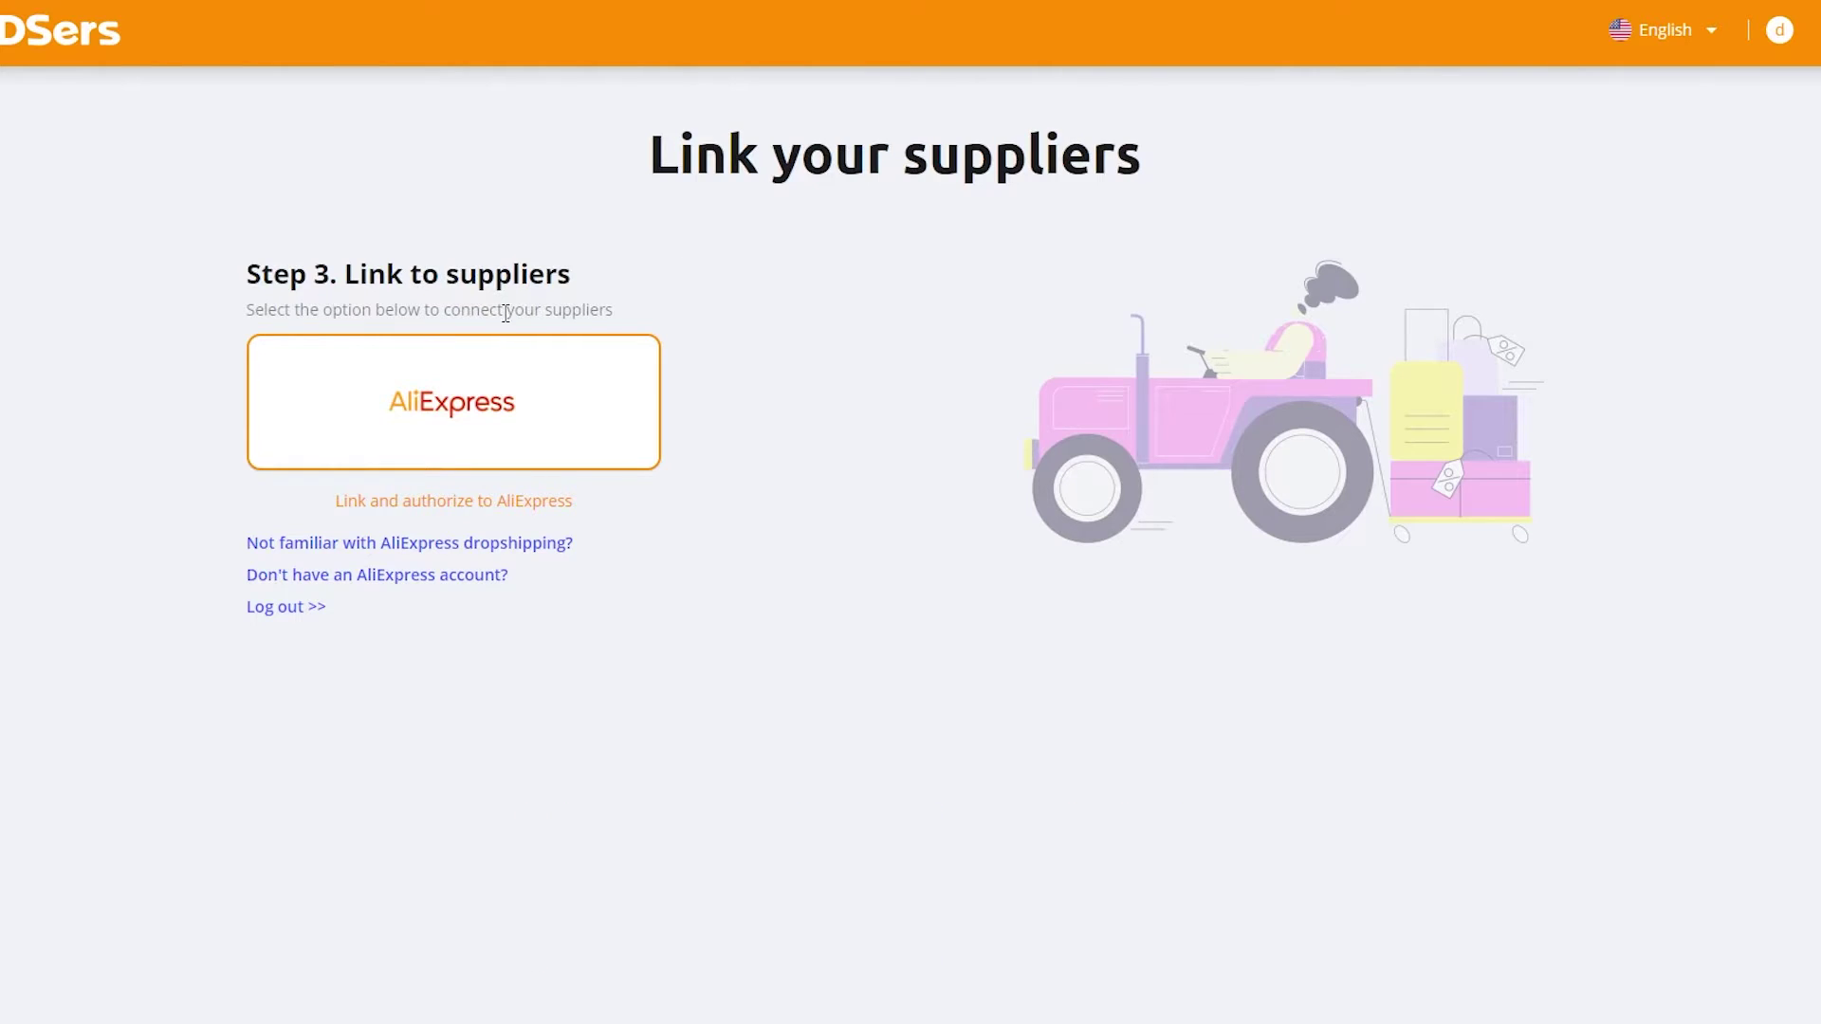
{"action": "left_click", "coordinate": [397, 429]}
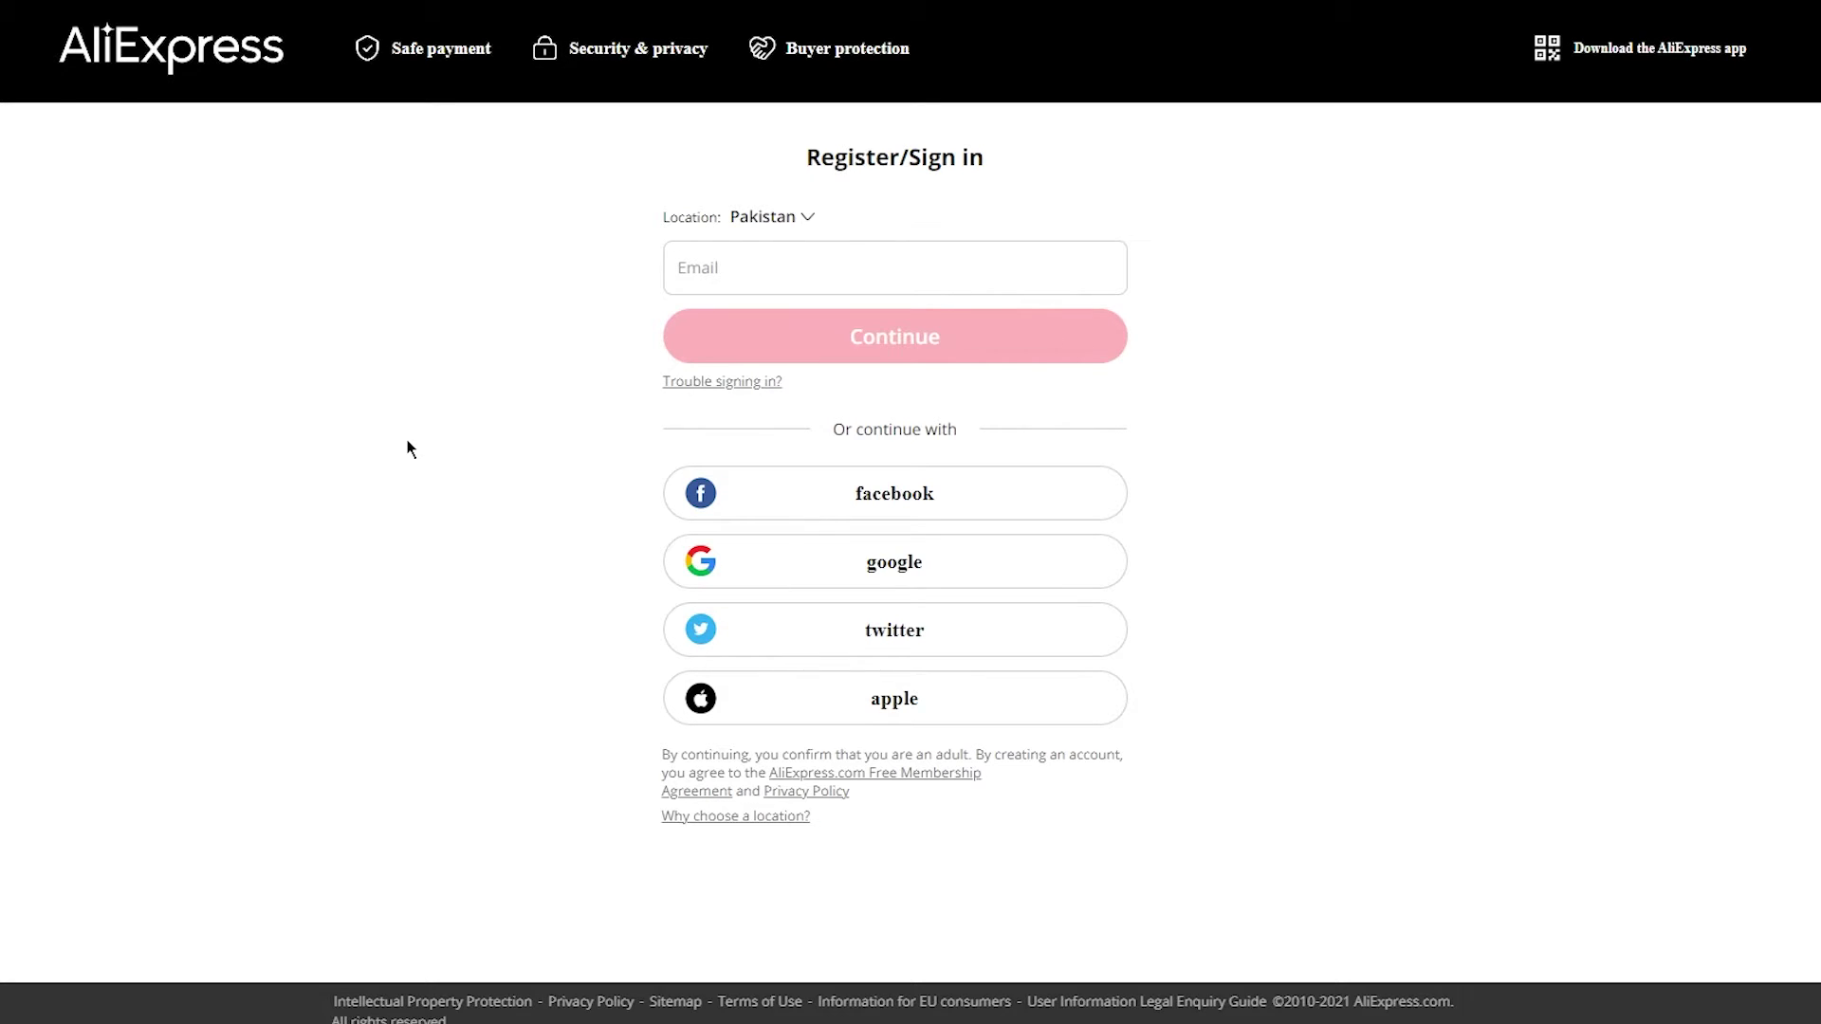
Sign in to AliExpress with the account email and authorize DSers' access.
{"action": "left_click", "coordinate": [811, 250]}
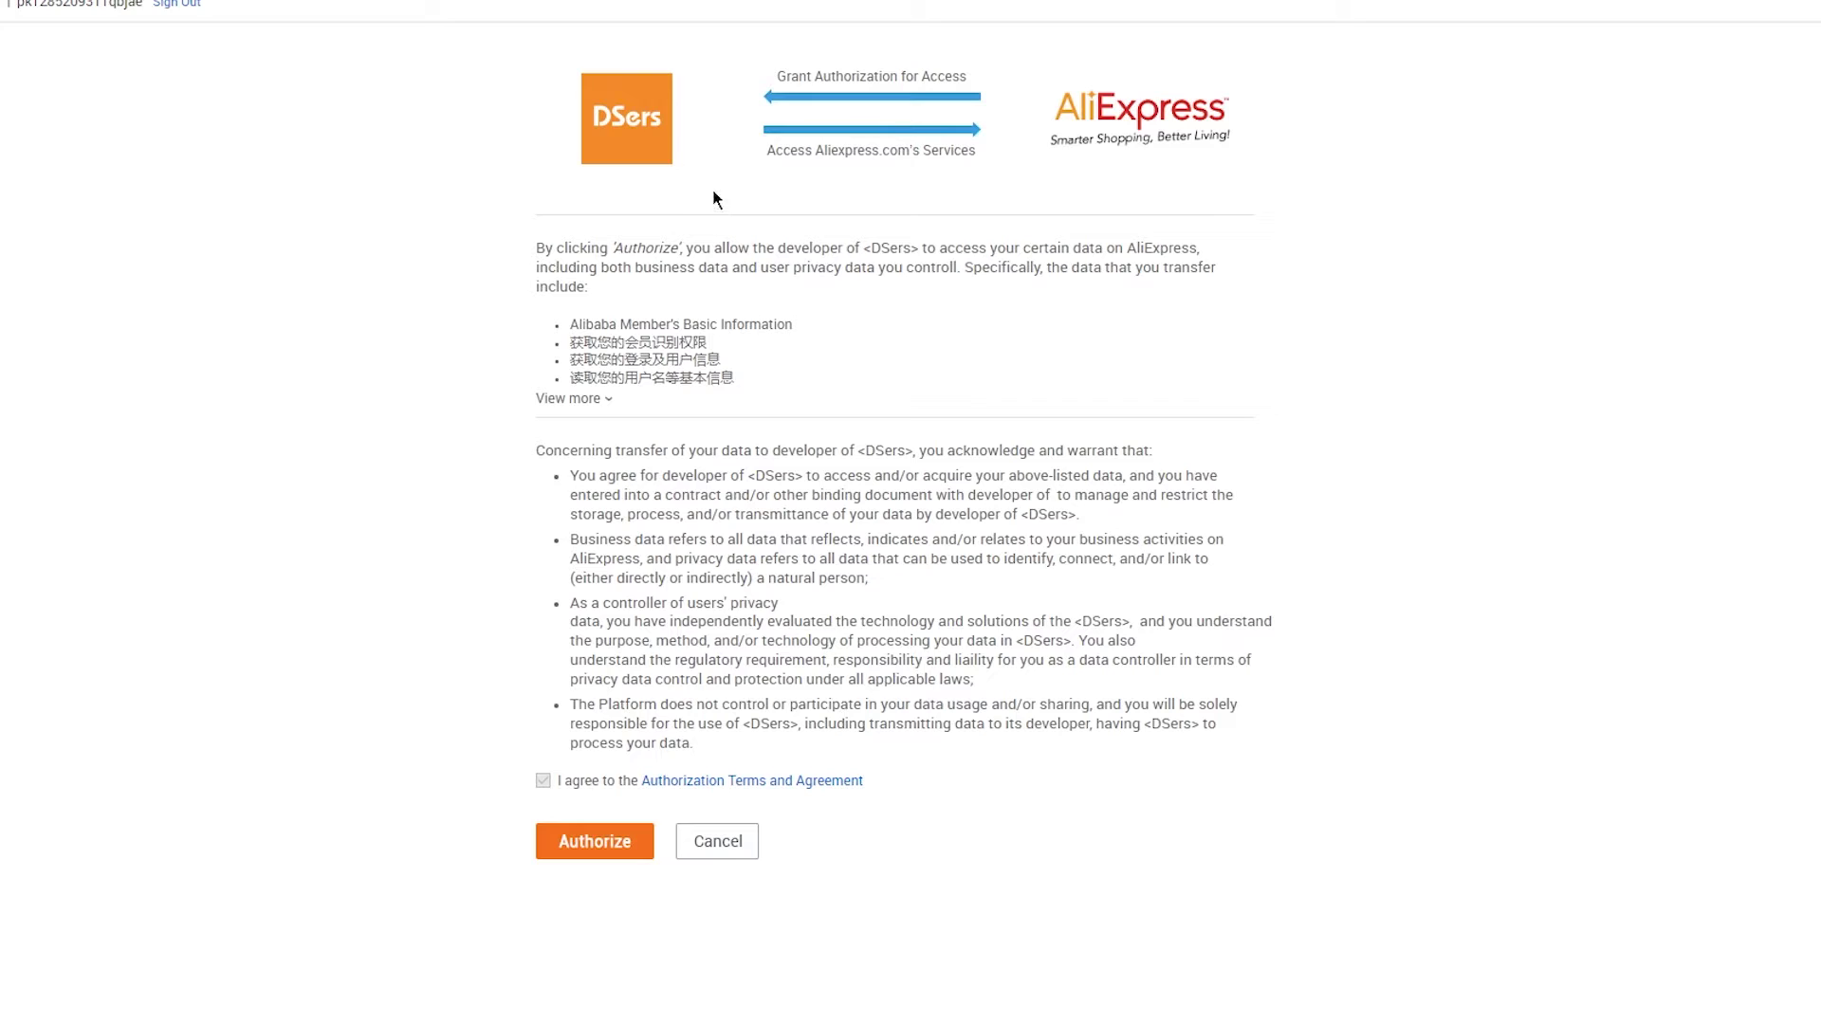
{"action": "left_click", "coordinate": [570, 847]}
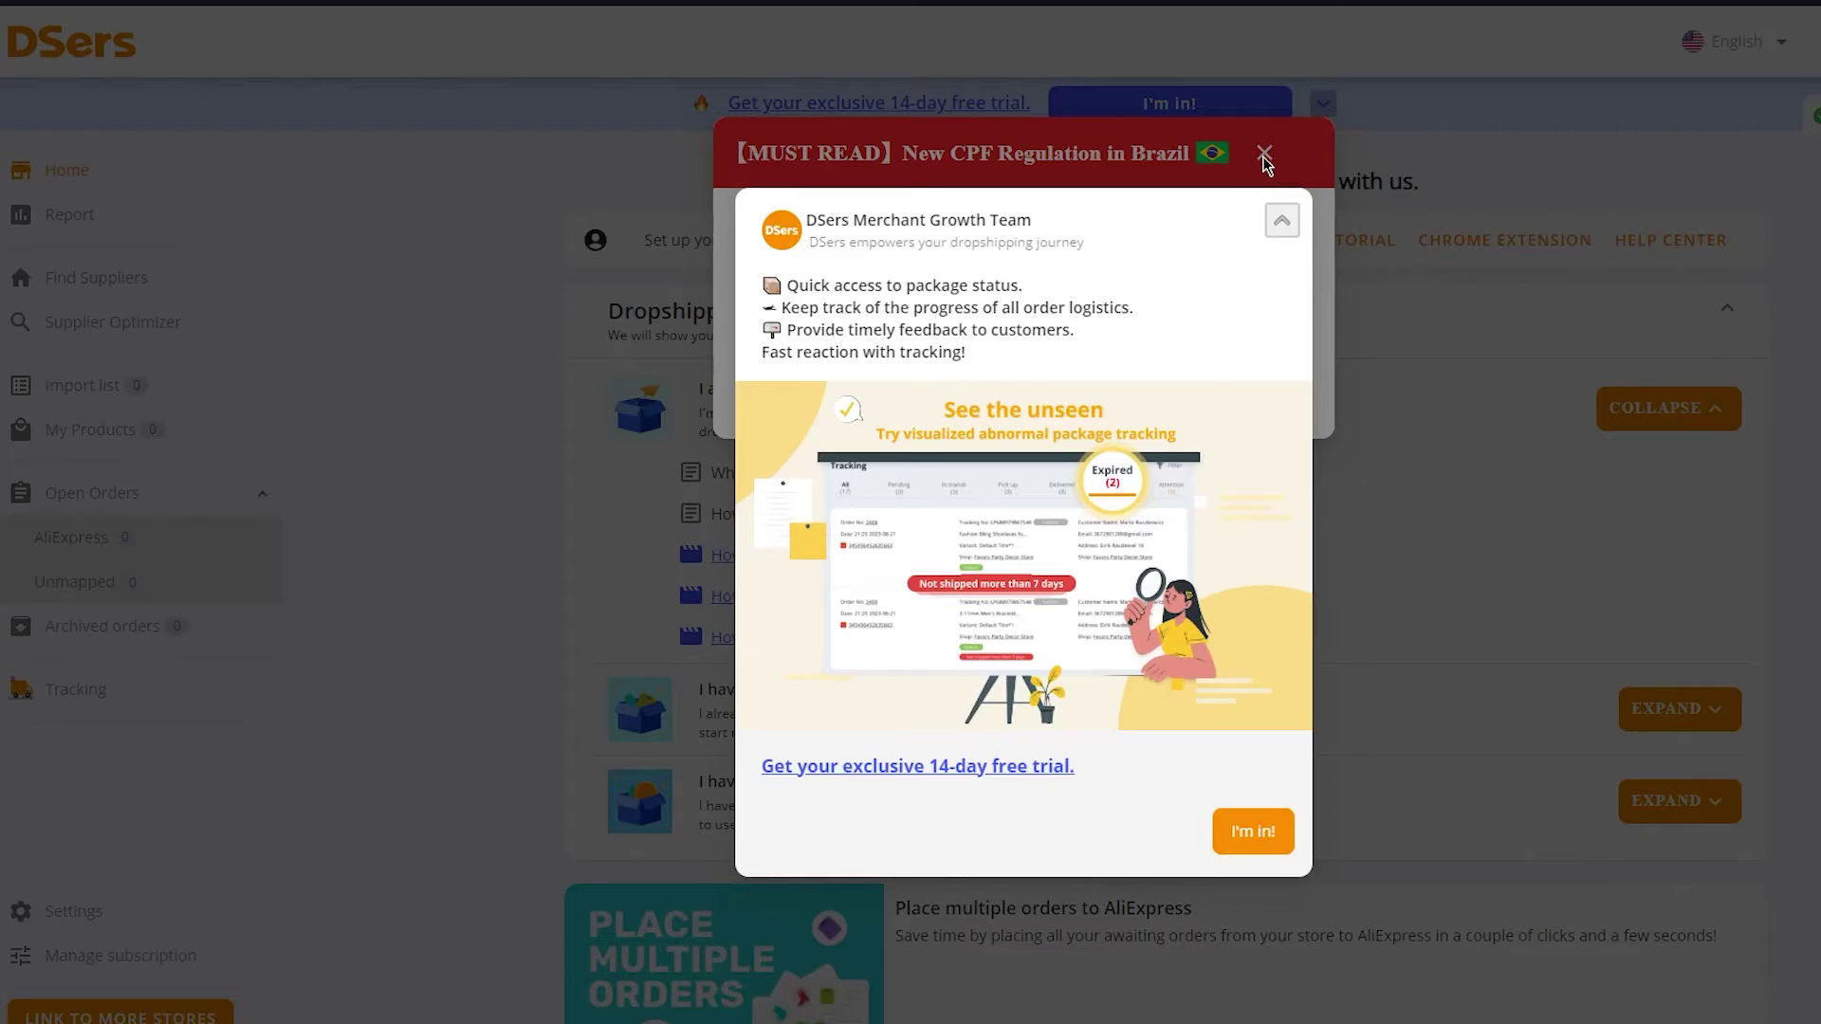
Dismiss the CPF notice, the welcome announcement and the Merchant Growth Team popup.
{"action": "left_click", "coordinate": [1274, 228]}
{"action": "left_click", "coordinate": [1264, 153]}
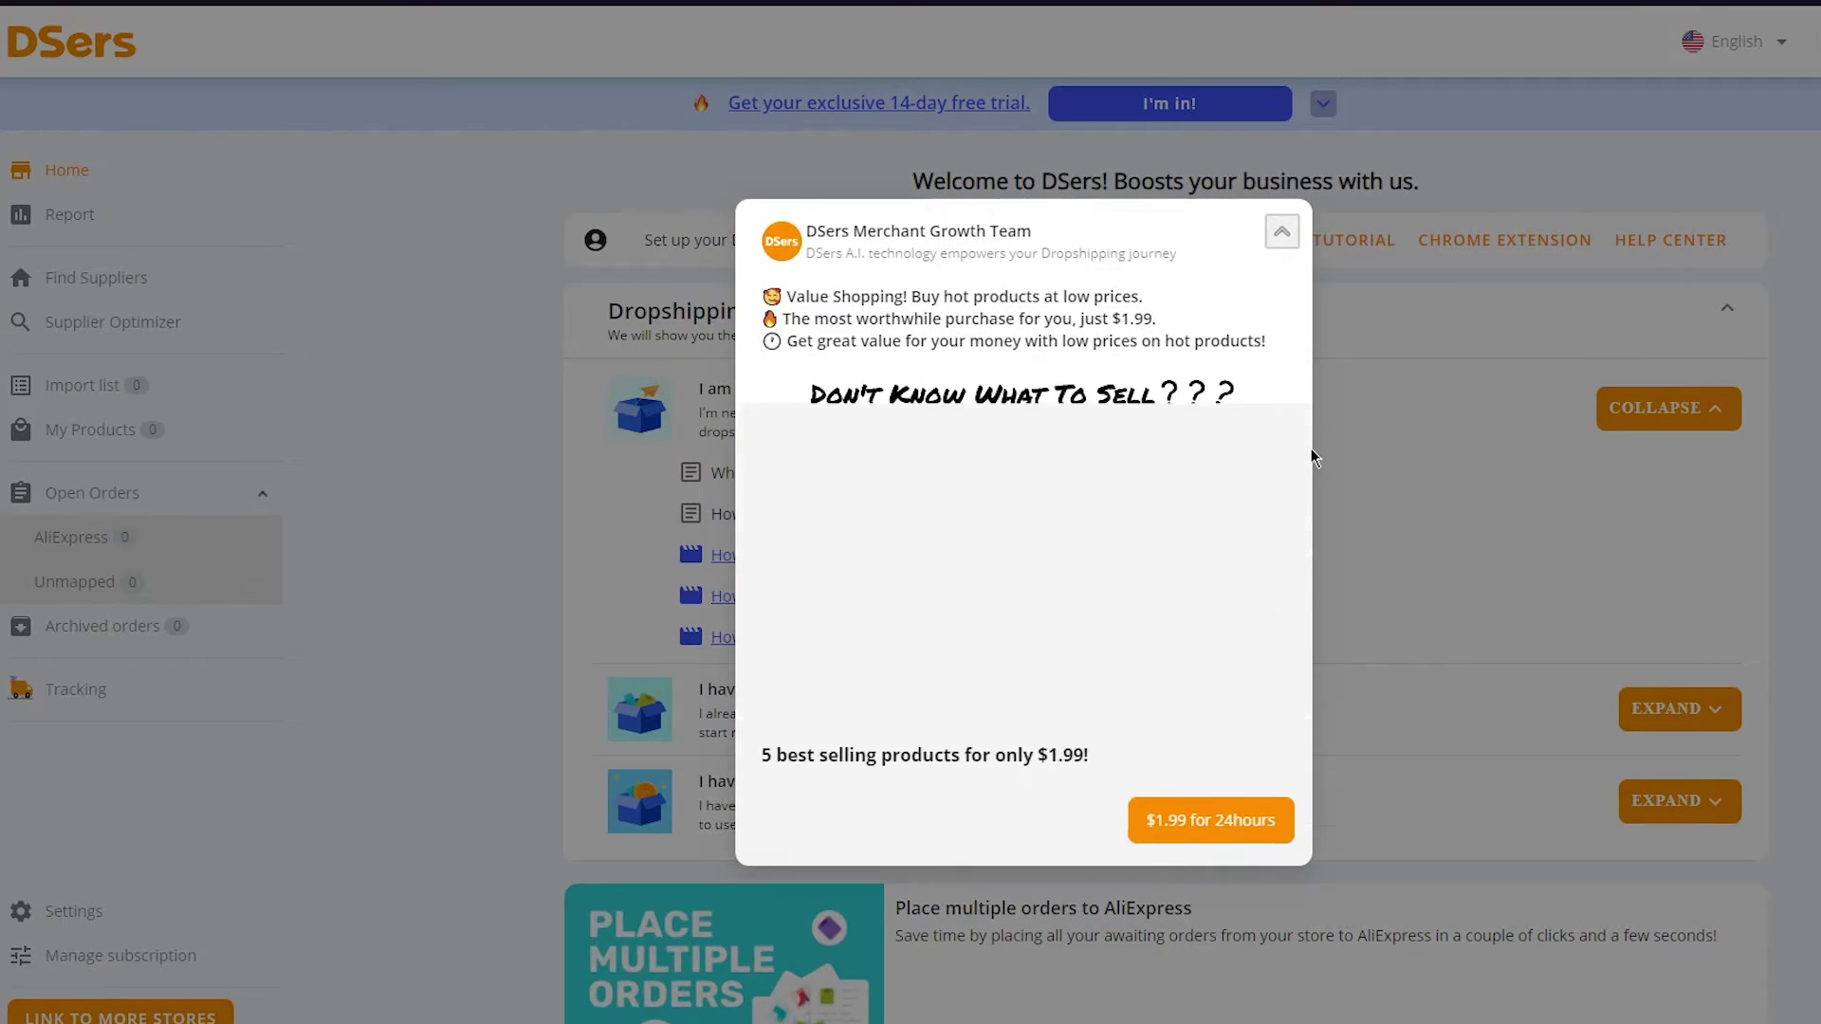
{"action": "left_click", "coordinate": [1278, 230]}
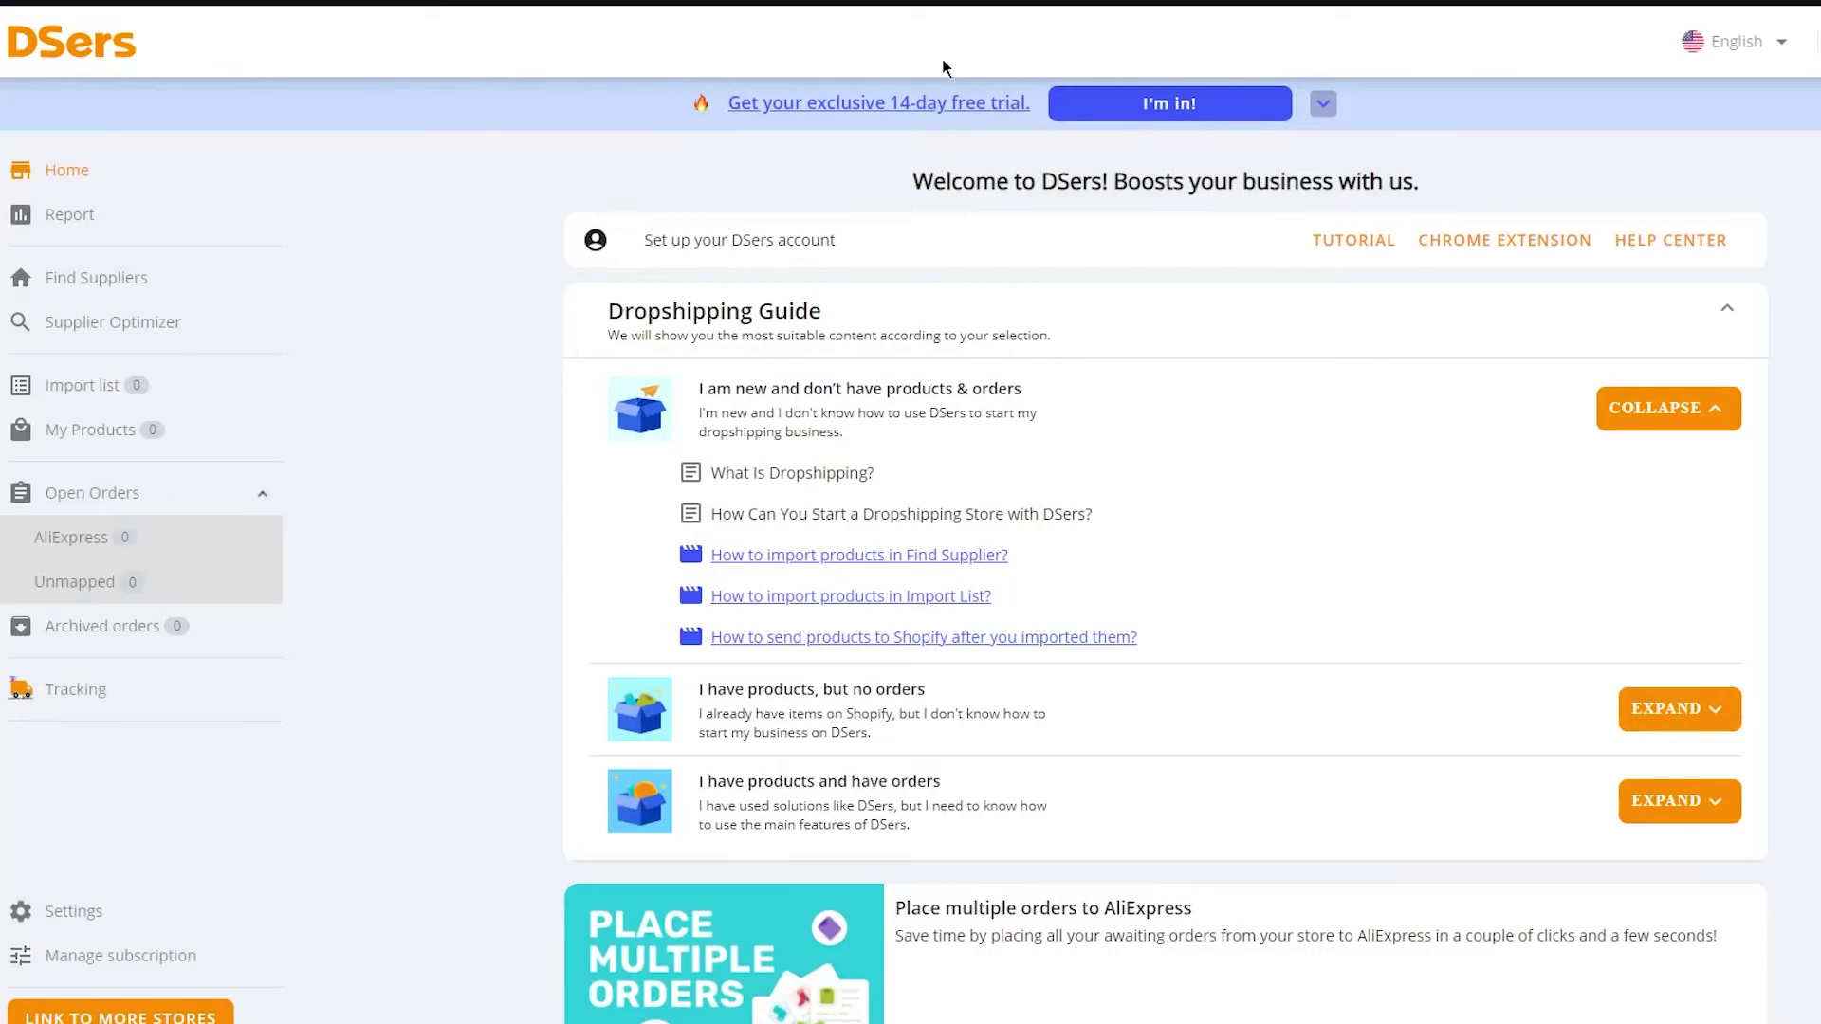
Go to Find Suppliers and browse the AliExpress Premium Selection products.
{"action": "left_click", "coordinate": [120, 294]}
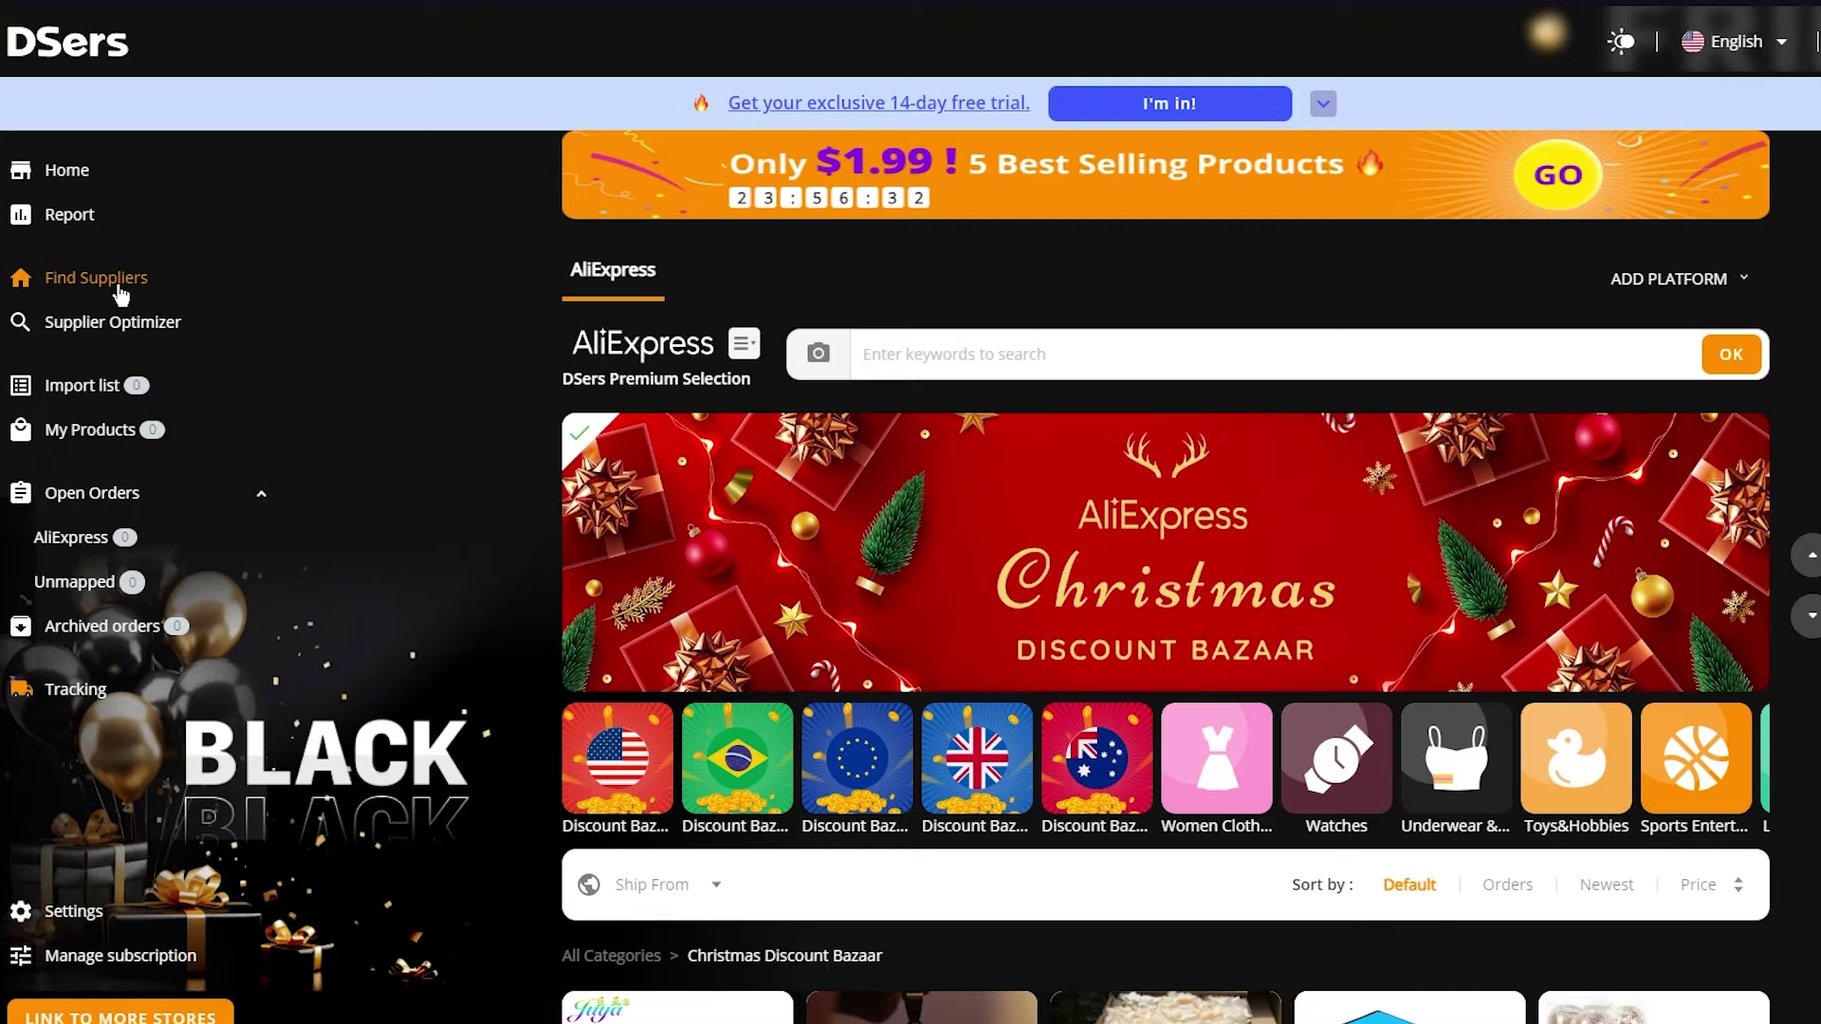
{"action": "scroll", "coordinate": [486, 216], "scroll_direction": "down", "scroll_amount": 3}
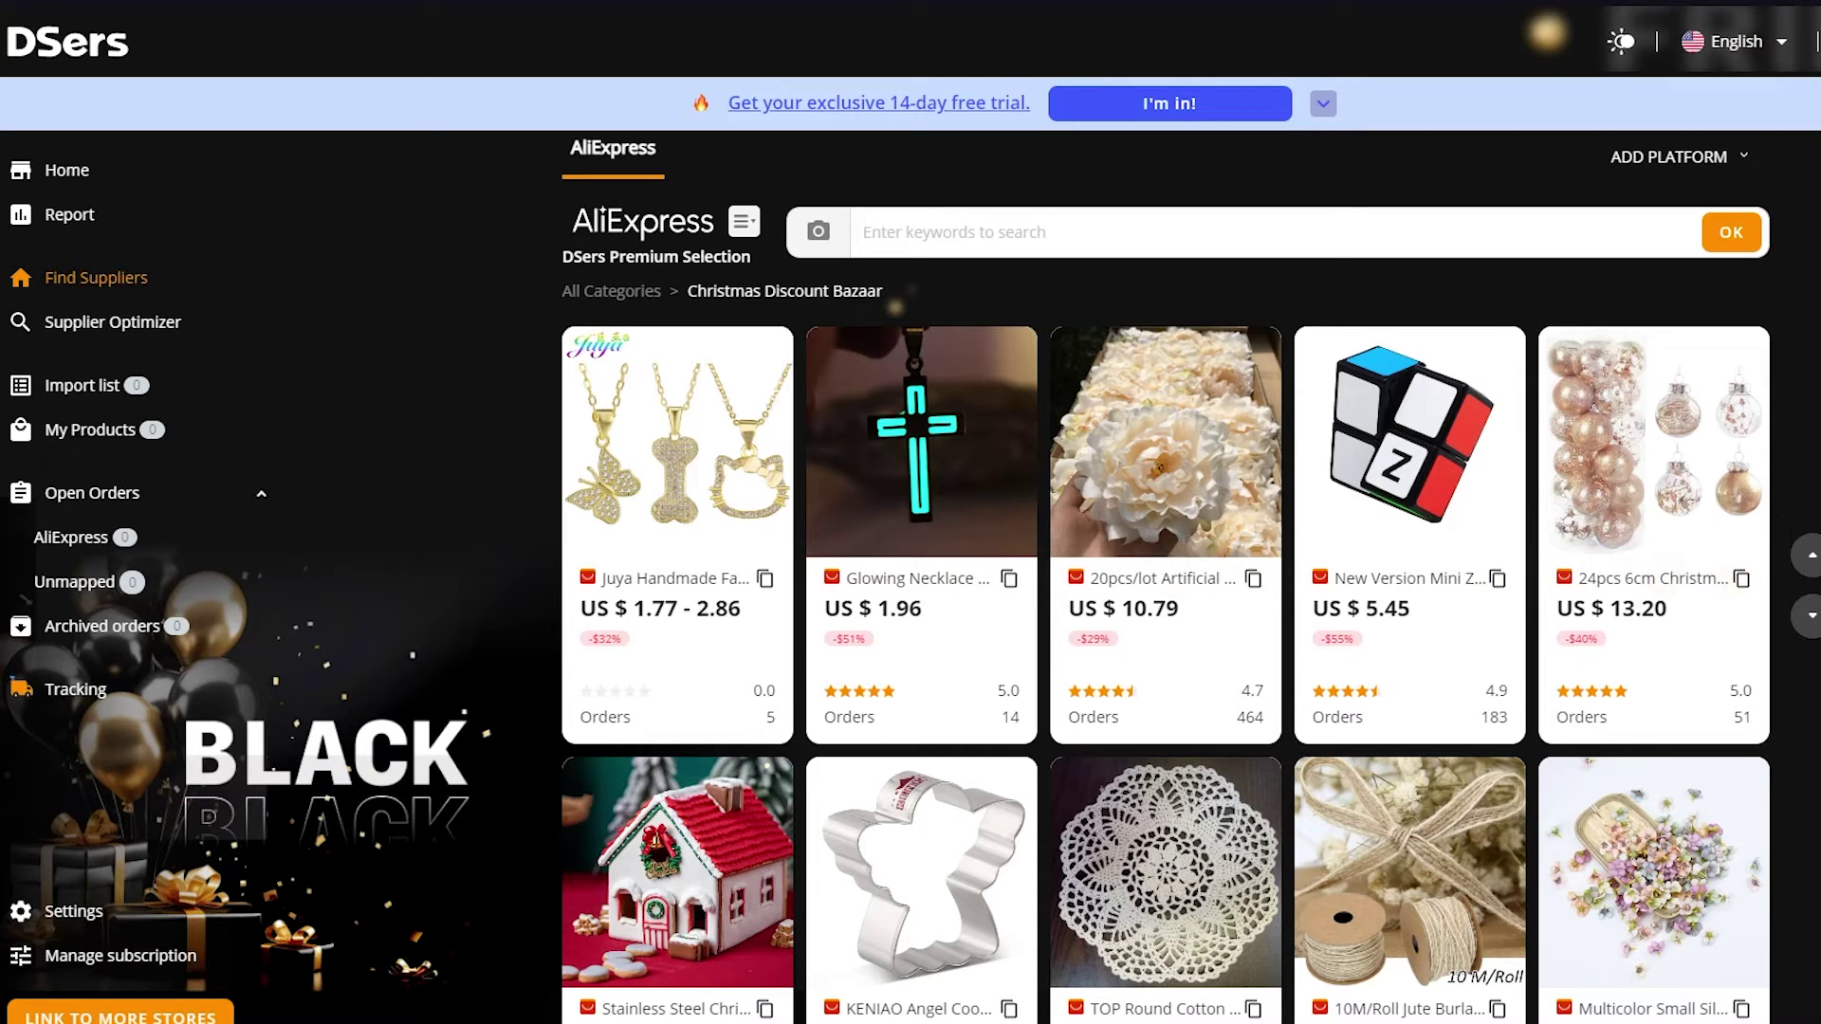
{"action": "scroll", "coordinate": [1167, 644], "scroll_direction": "down", "scroll_amount": 10}
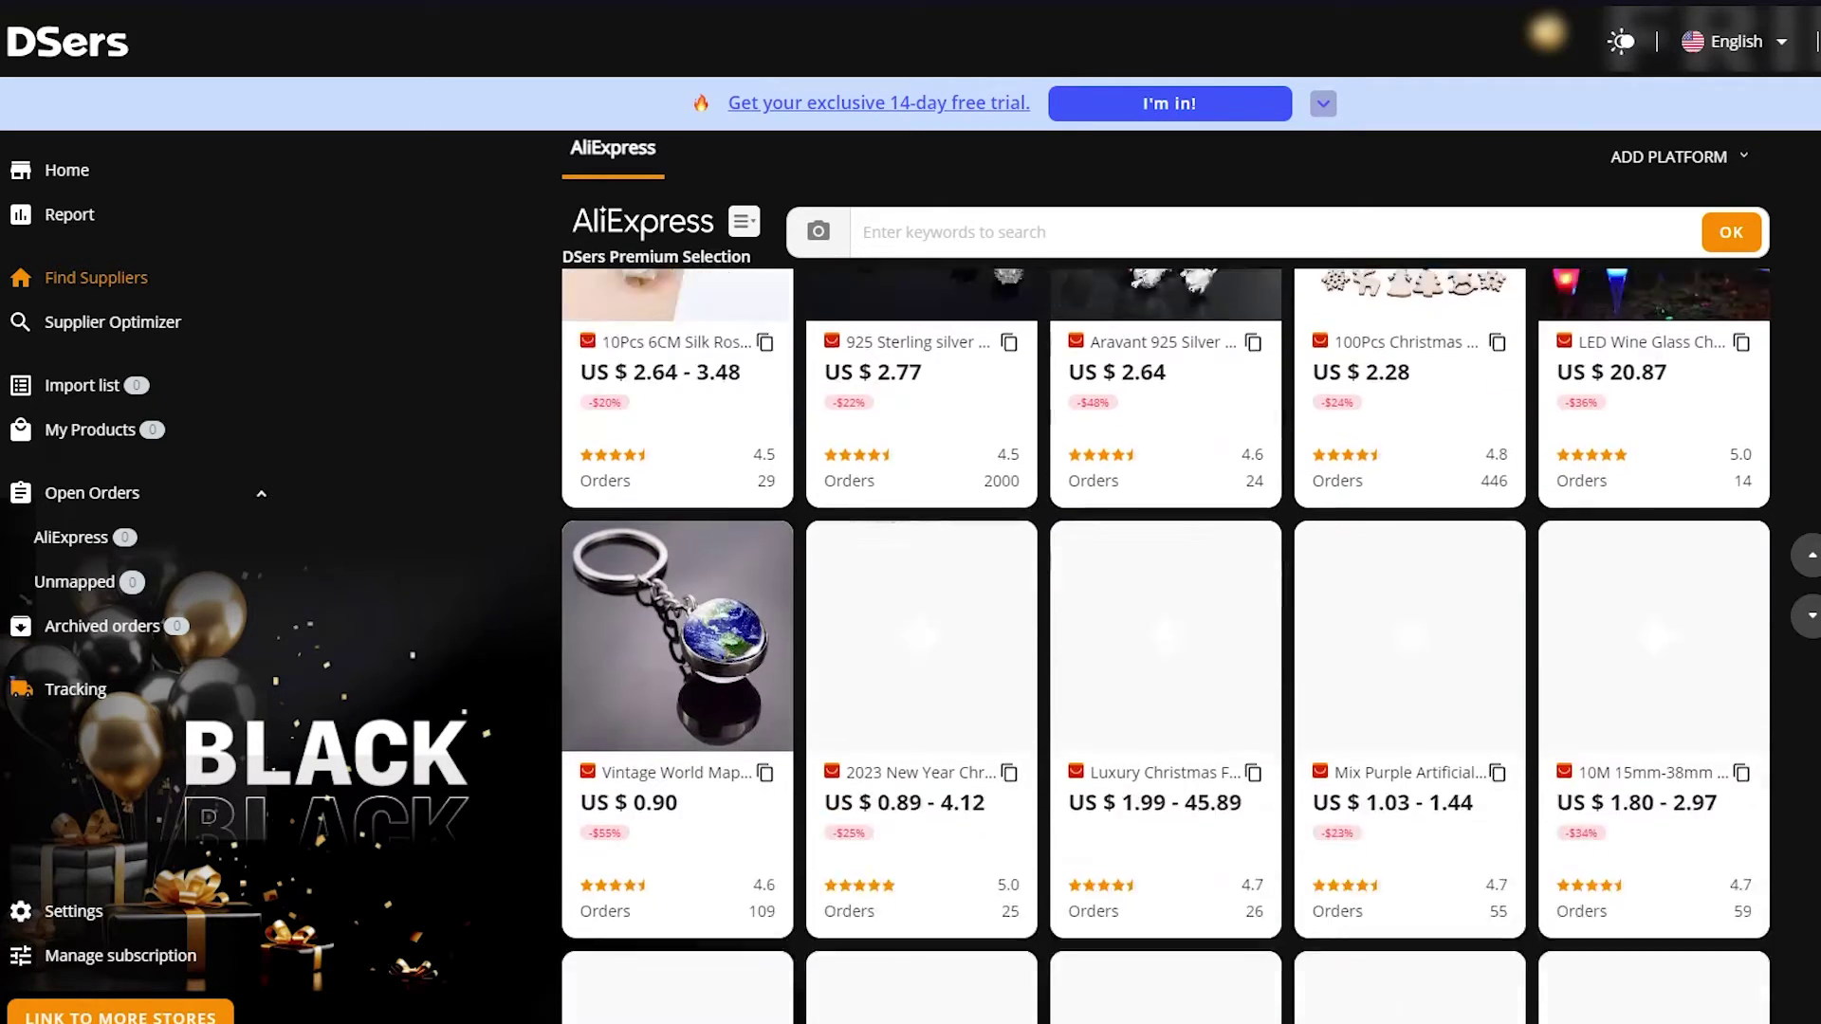
{"action": "scroll", "coordinate": [1166, 644], "scroll_direction": "down", "scroll_amount": 3}
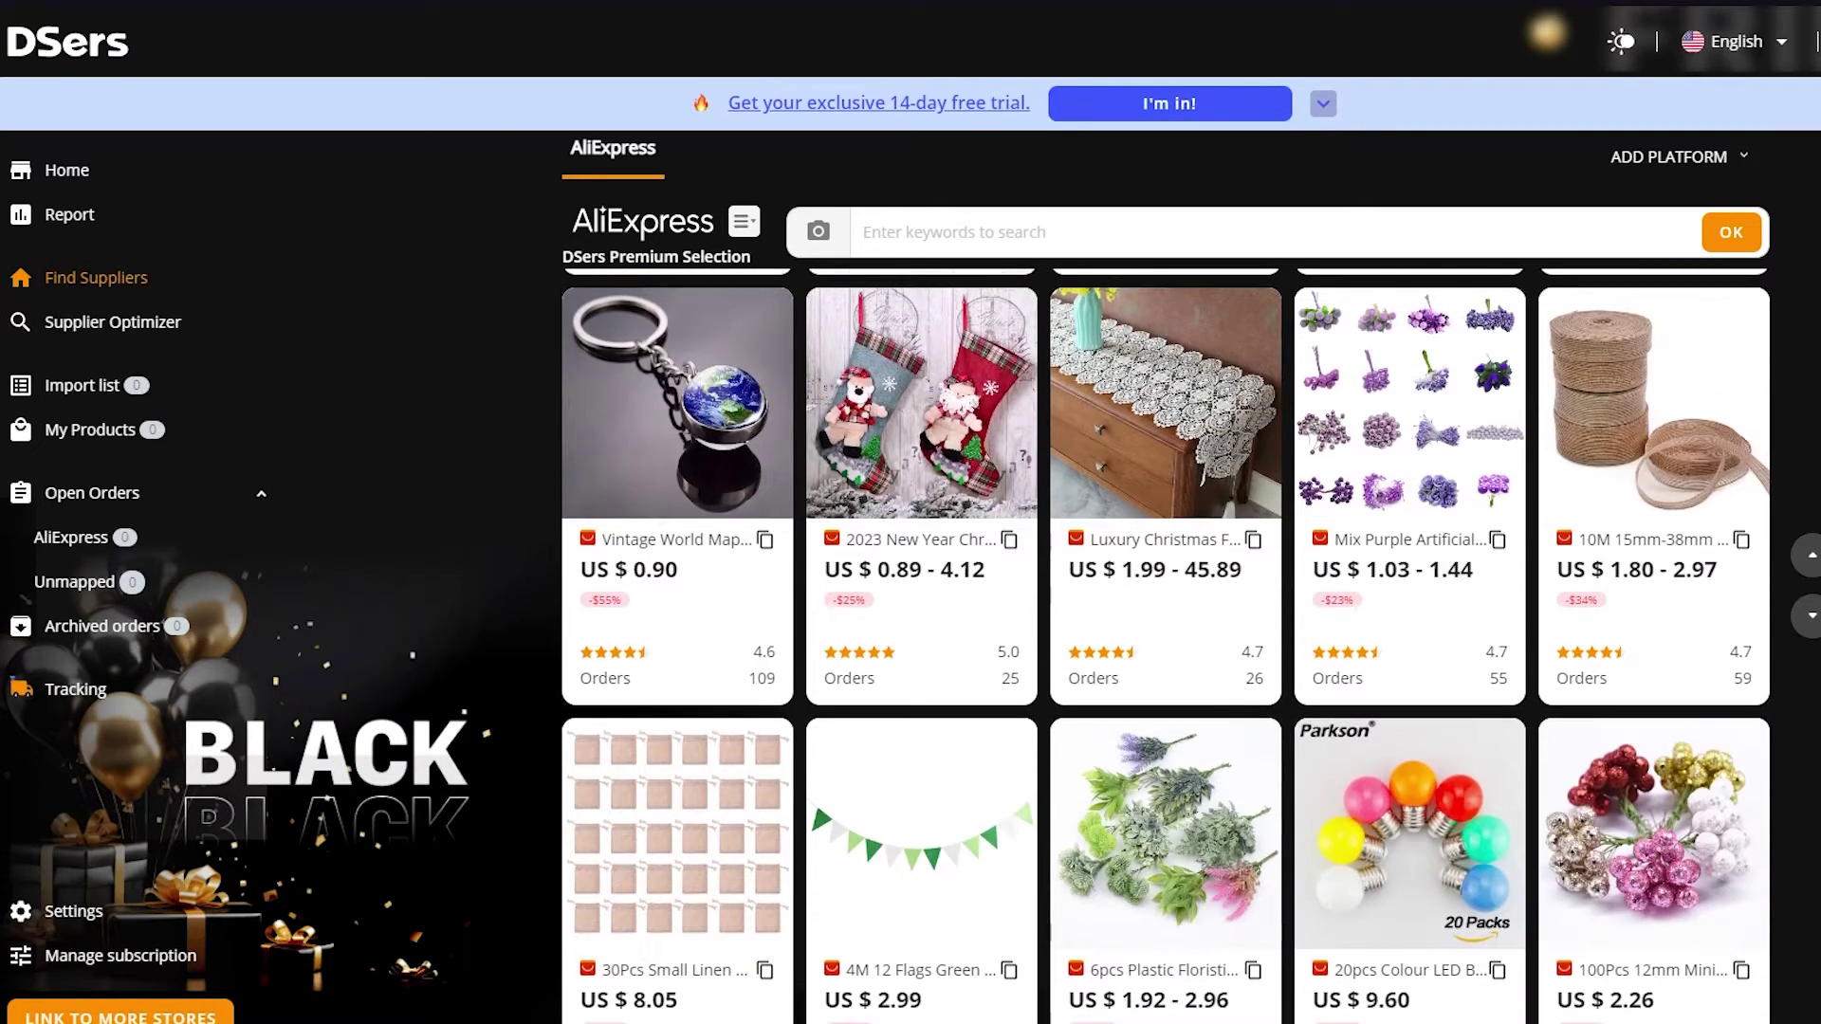
{"action": "scroll", "coordinate": [1166, 644], "scroll_direction": "down", "scroll_amount": 5}
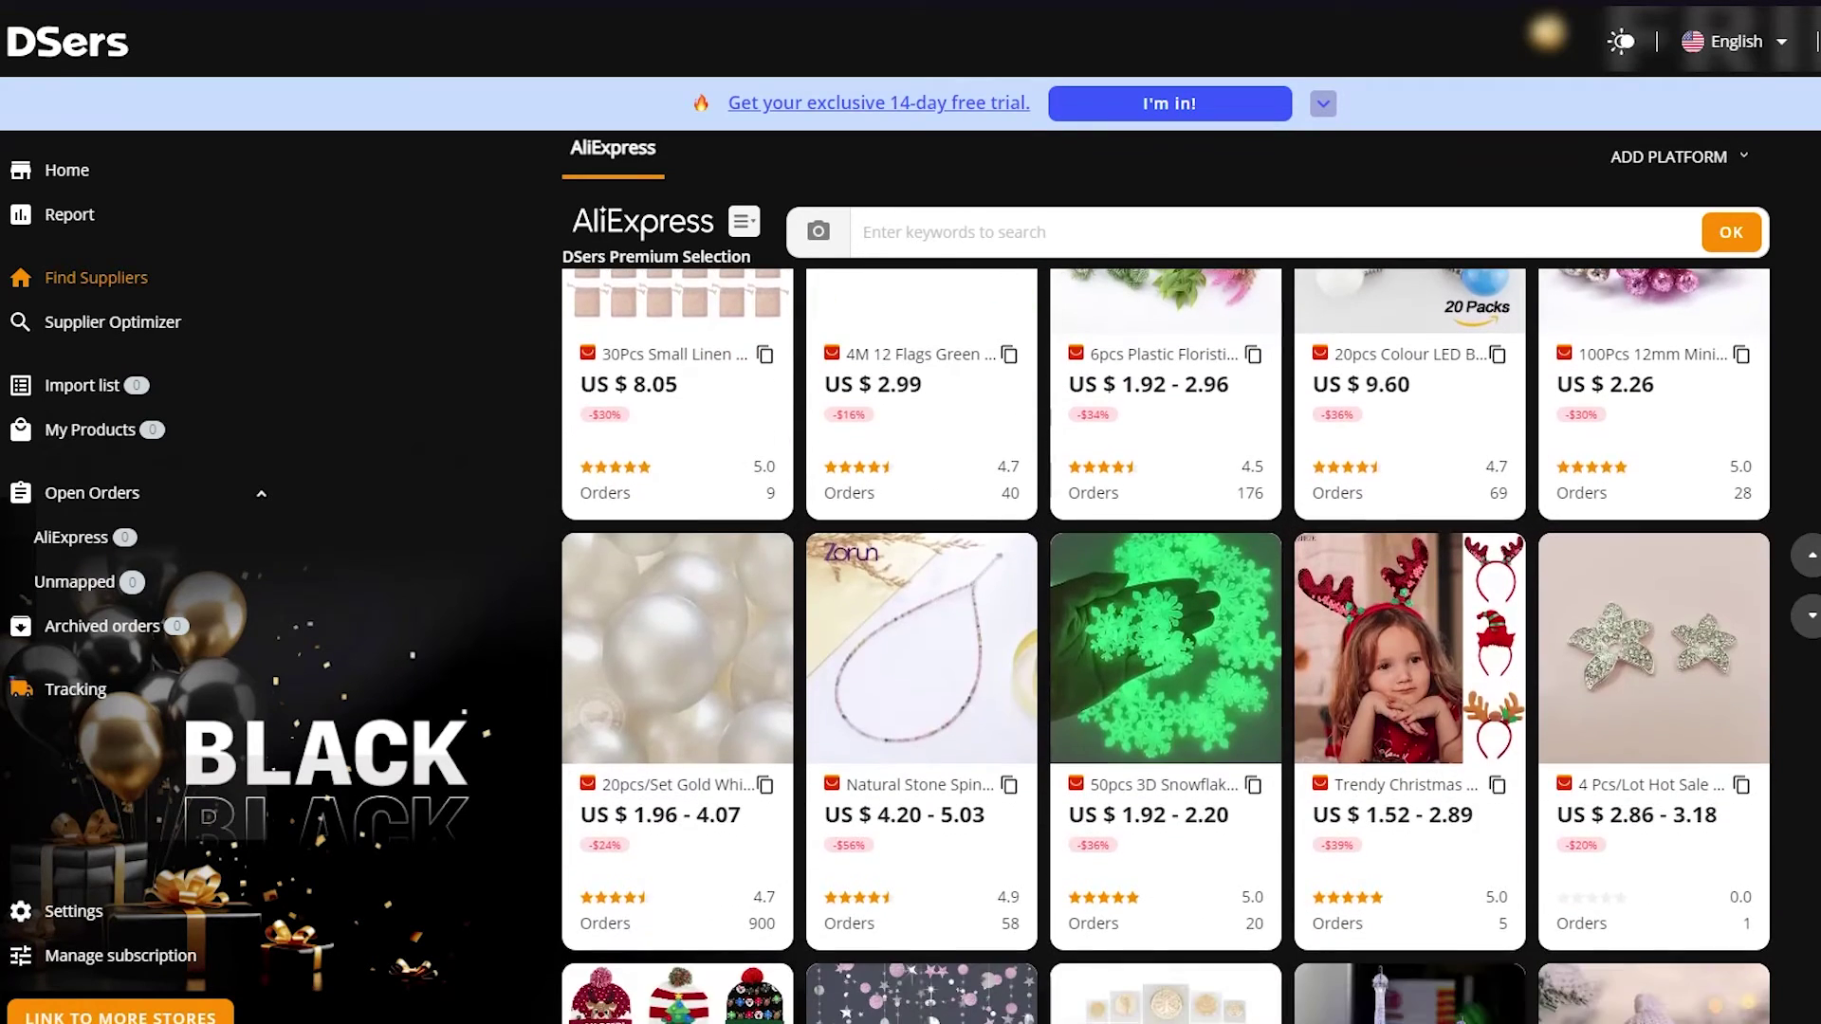
{"action": "scroll", "coordinate": [1167, 644], "scroll_direction": "down", "scroll_amount": 4}
{"action": "scroll", "coordinate": [1167, 645], "scroll_direction": "down", "scroll_amount": 4}
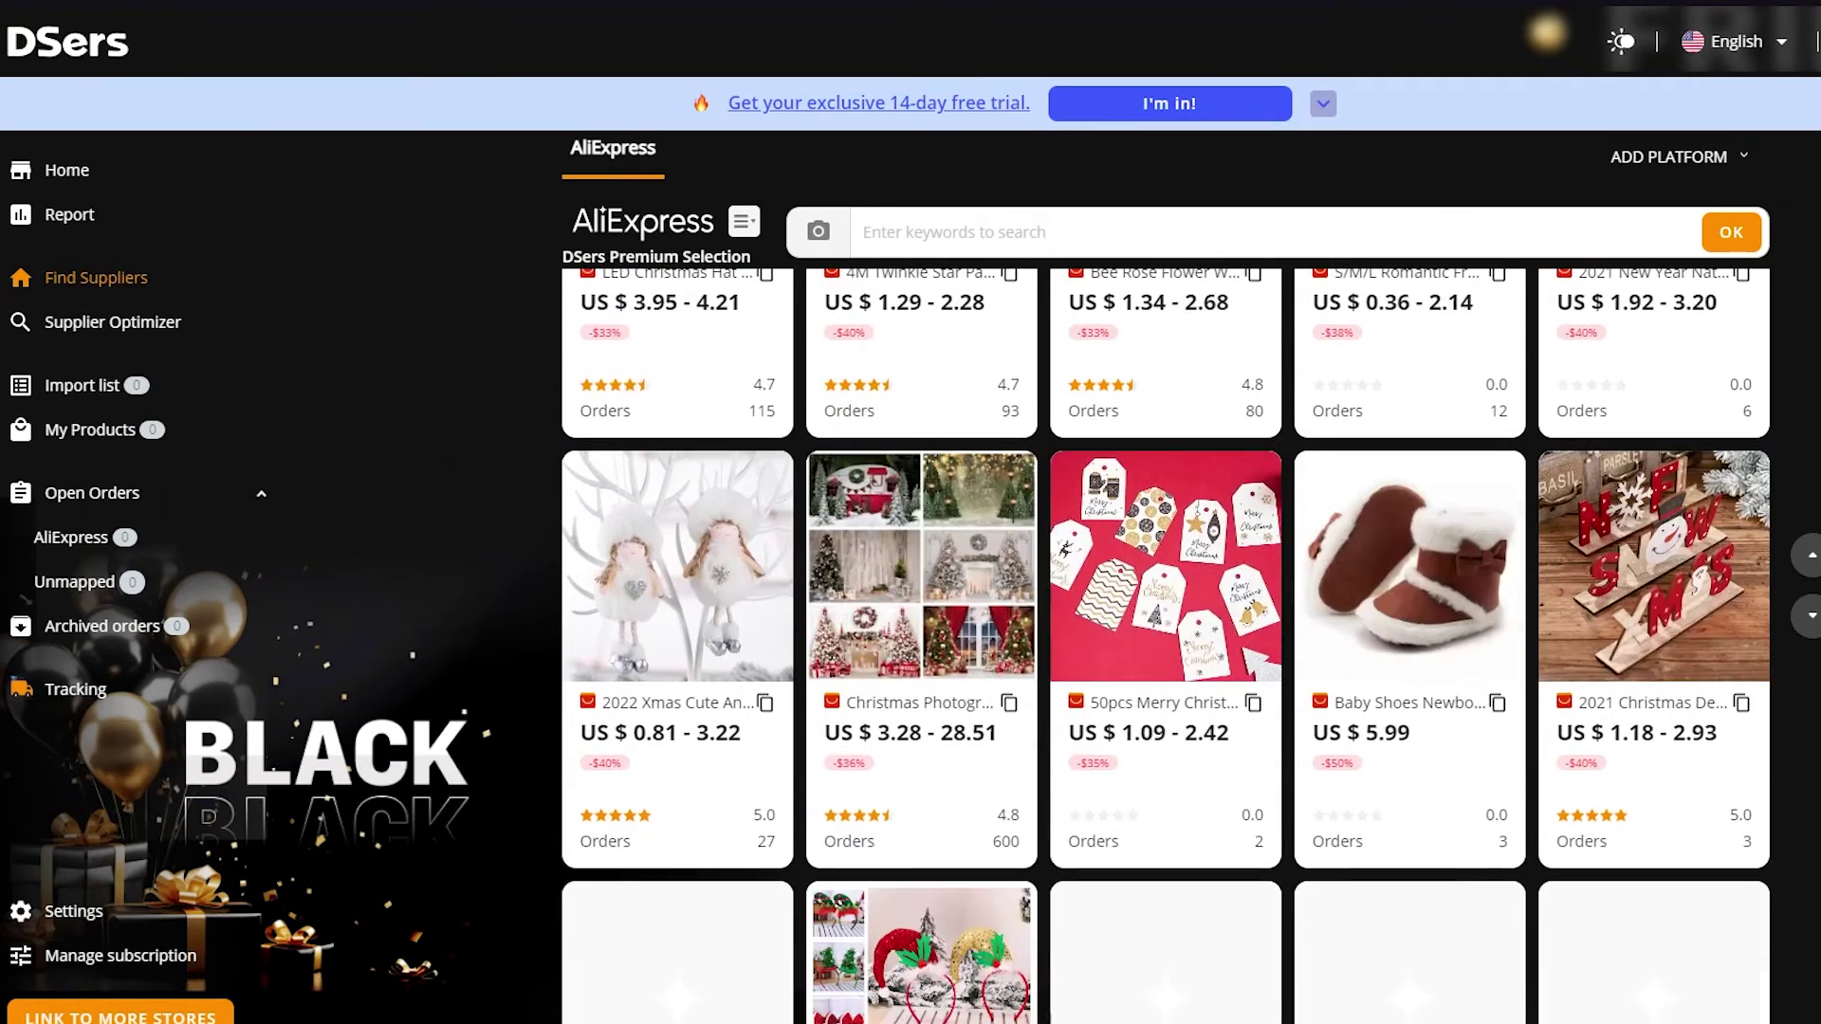
{"action": "scroll", "coordinate": [1166, 645], "scroll_direction": "down", "scroll_amount": 4}
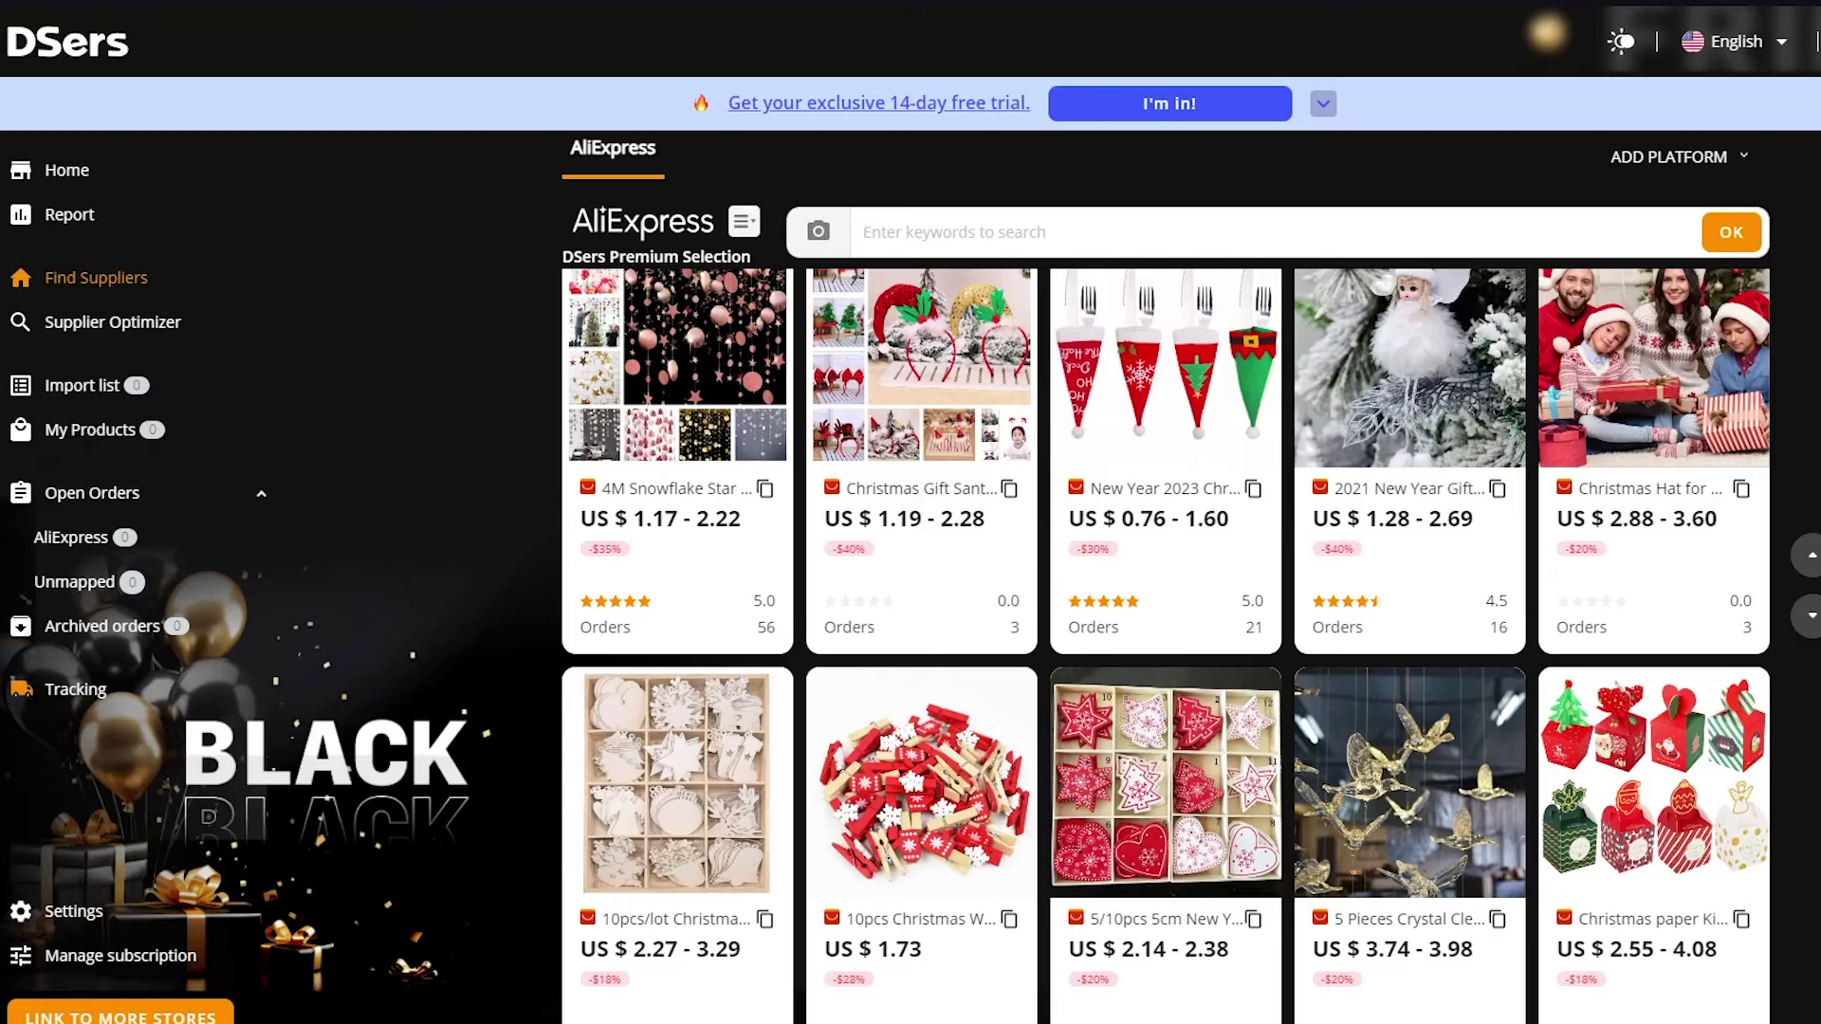
{"action": "scroll", "coordinate": [1167, 645], "scroll_direction": "down", "scroll_amount": 8}
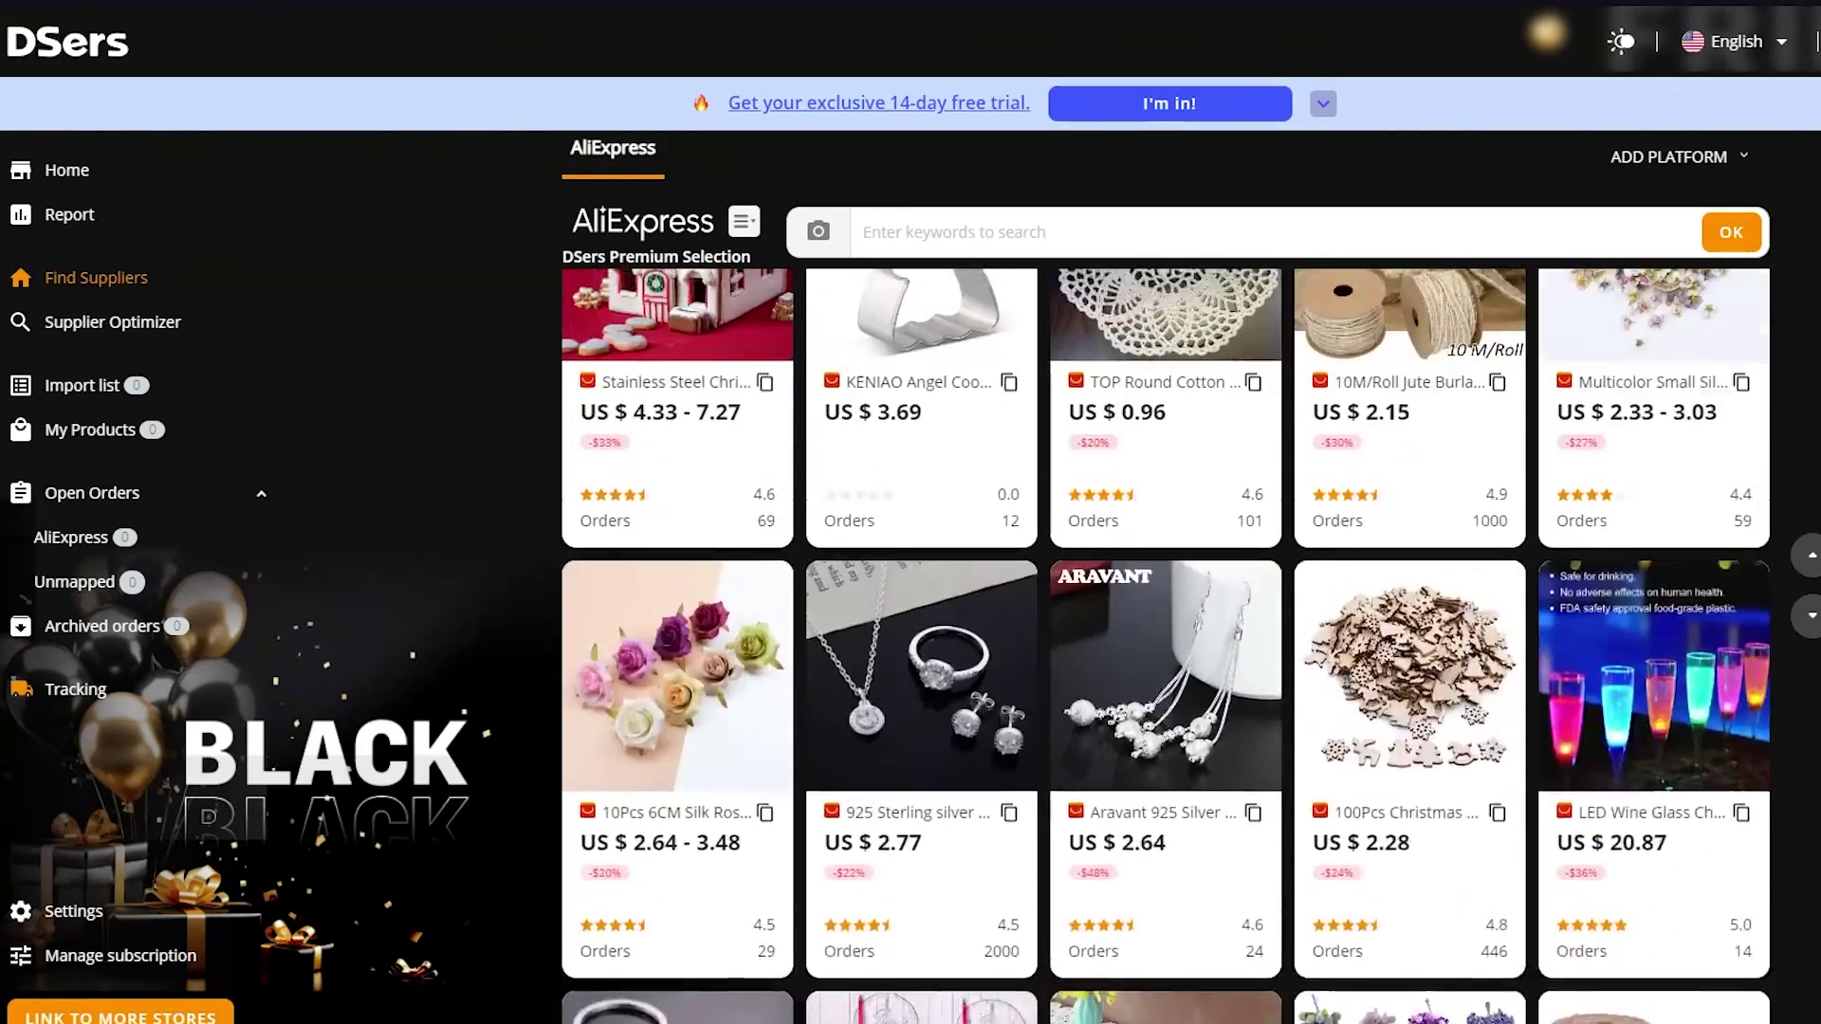
{"action": "scroll", "coordinate": [1167, 645], "scroll_direction": "up", "scroll_amount": 8}
{"action": "scroll", "coordinate": [1167, 645], "scroll_direction": "down", "scroll_amount": 6}
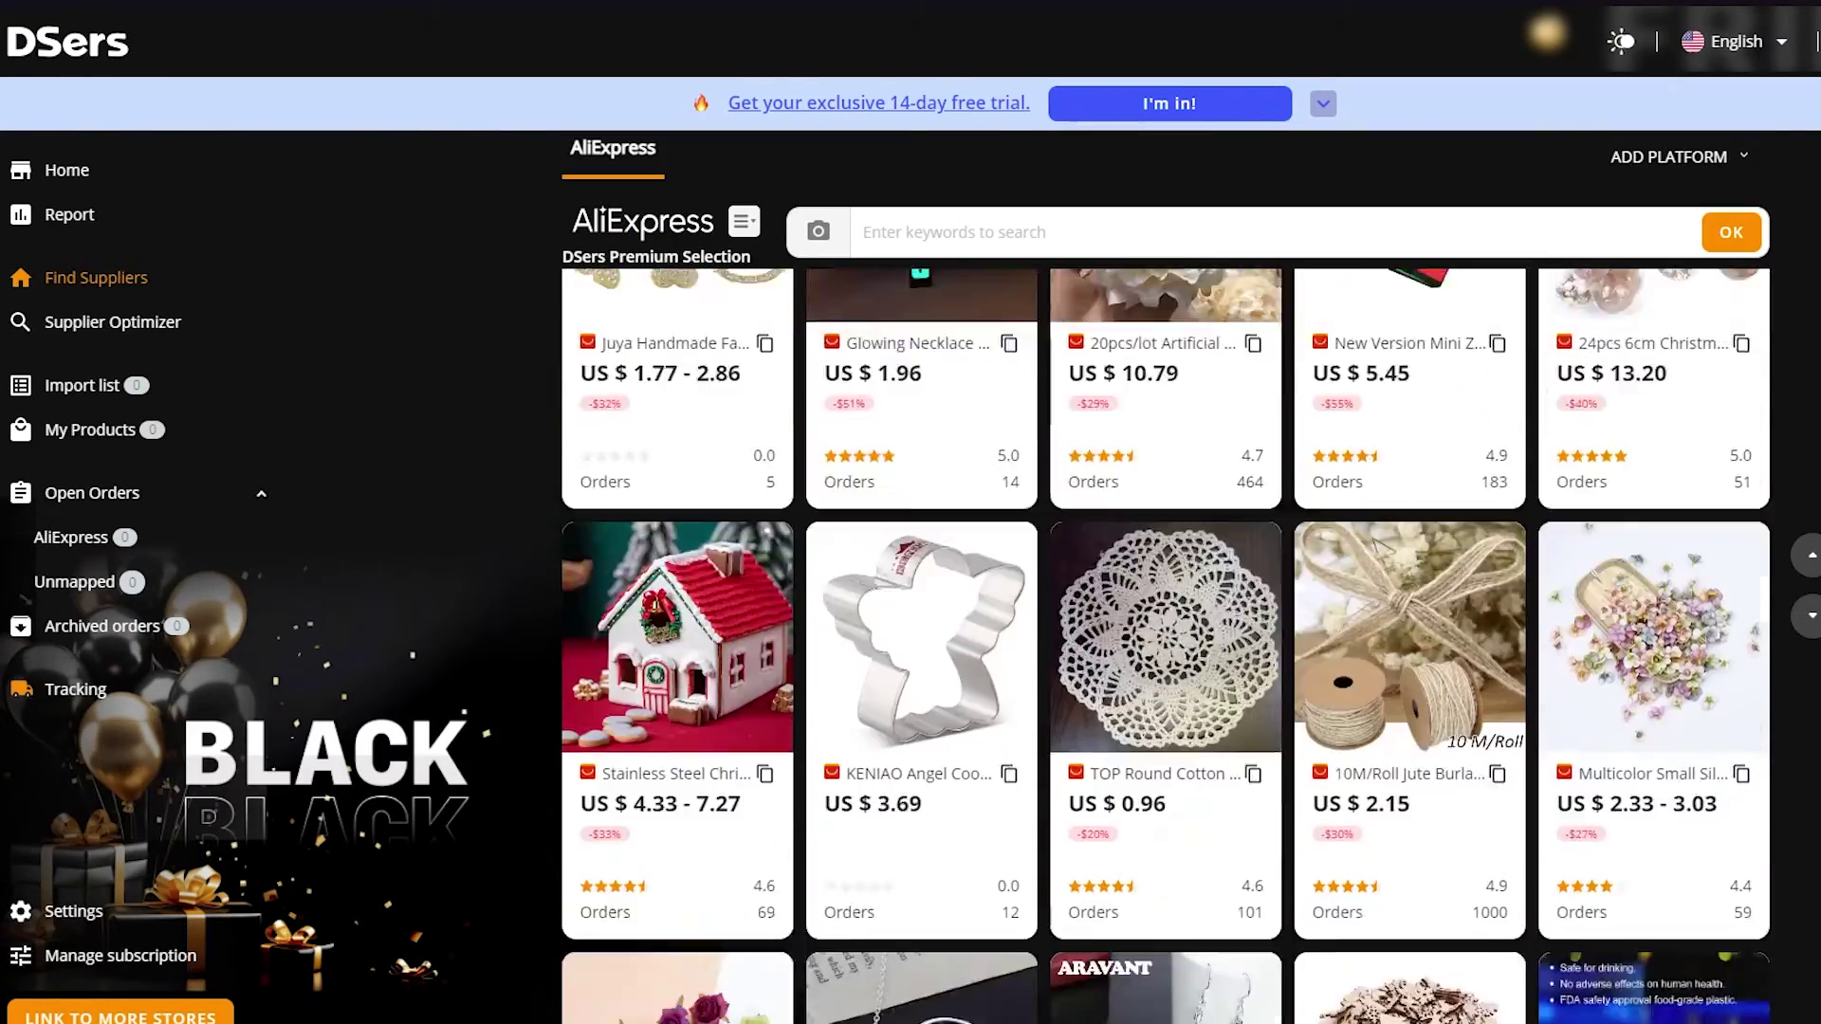
{"action": "scroll", "coordinate": [1166, 644], "scroll_direction": "down", "scroll_amount": 4}
{"action": "scroll", "coordinate": [1007, 197], "scroll_direction": "up", "scroll_amount": 10}
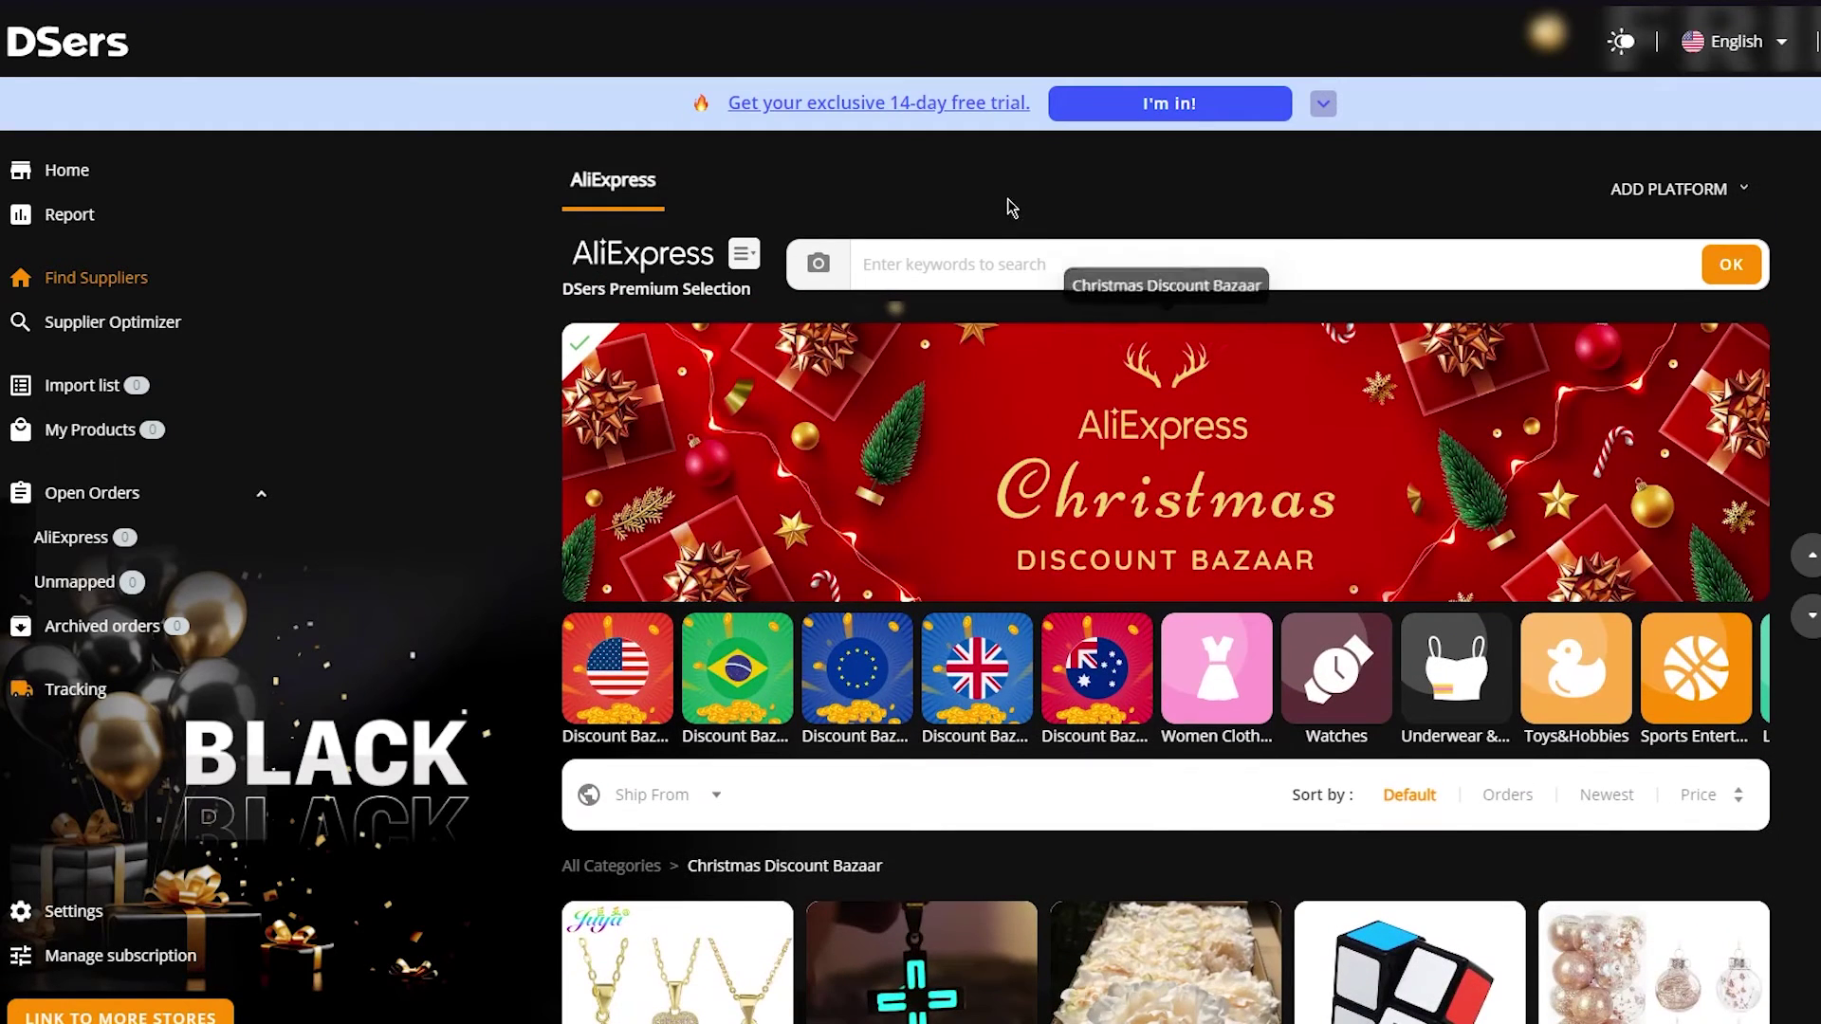
Search AliExpress products in DSers for 'sweaters'.
{"action": "left_click", "coordinate": [1007, 258]}
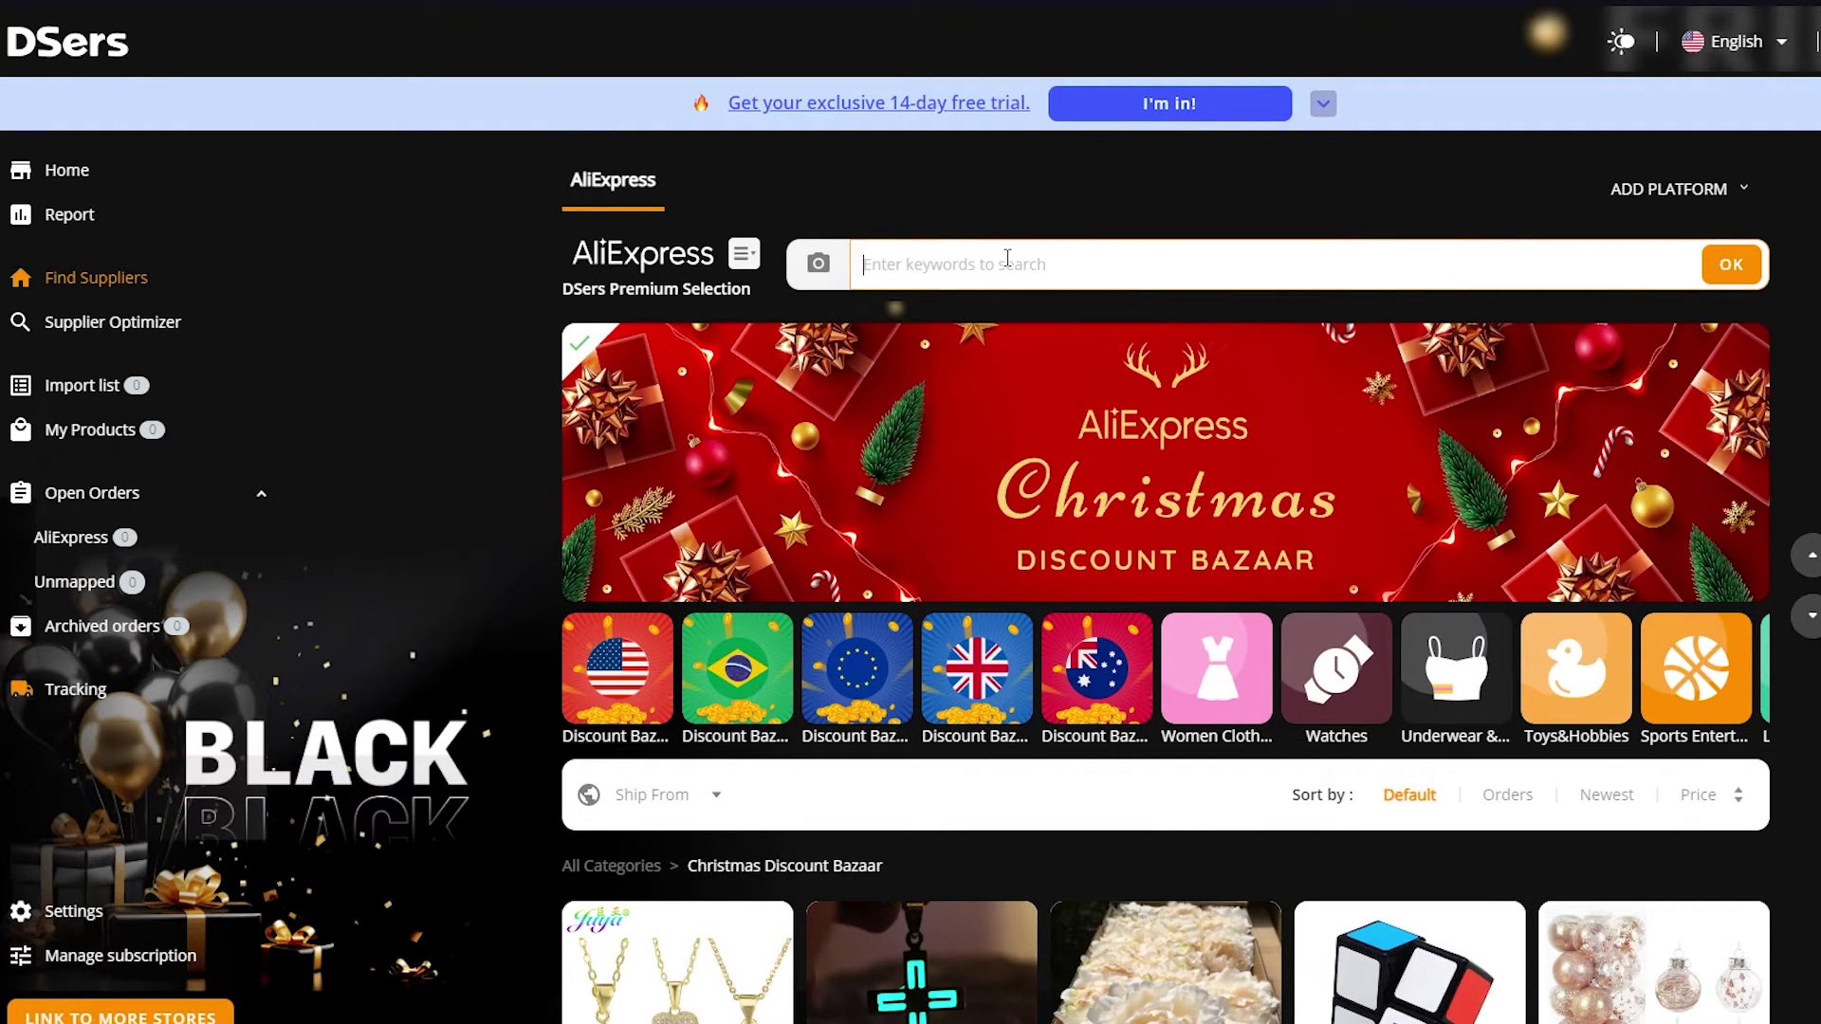
{"action": "type", "text": "sweaters"}
{"action": "key", "text": "Return"}
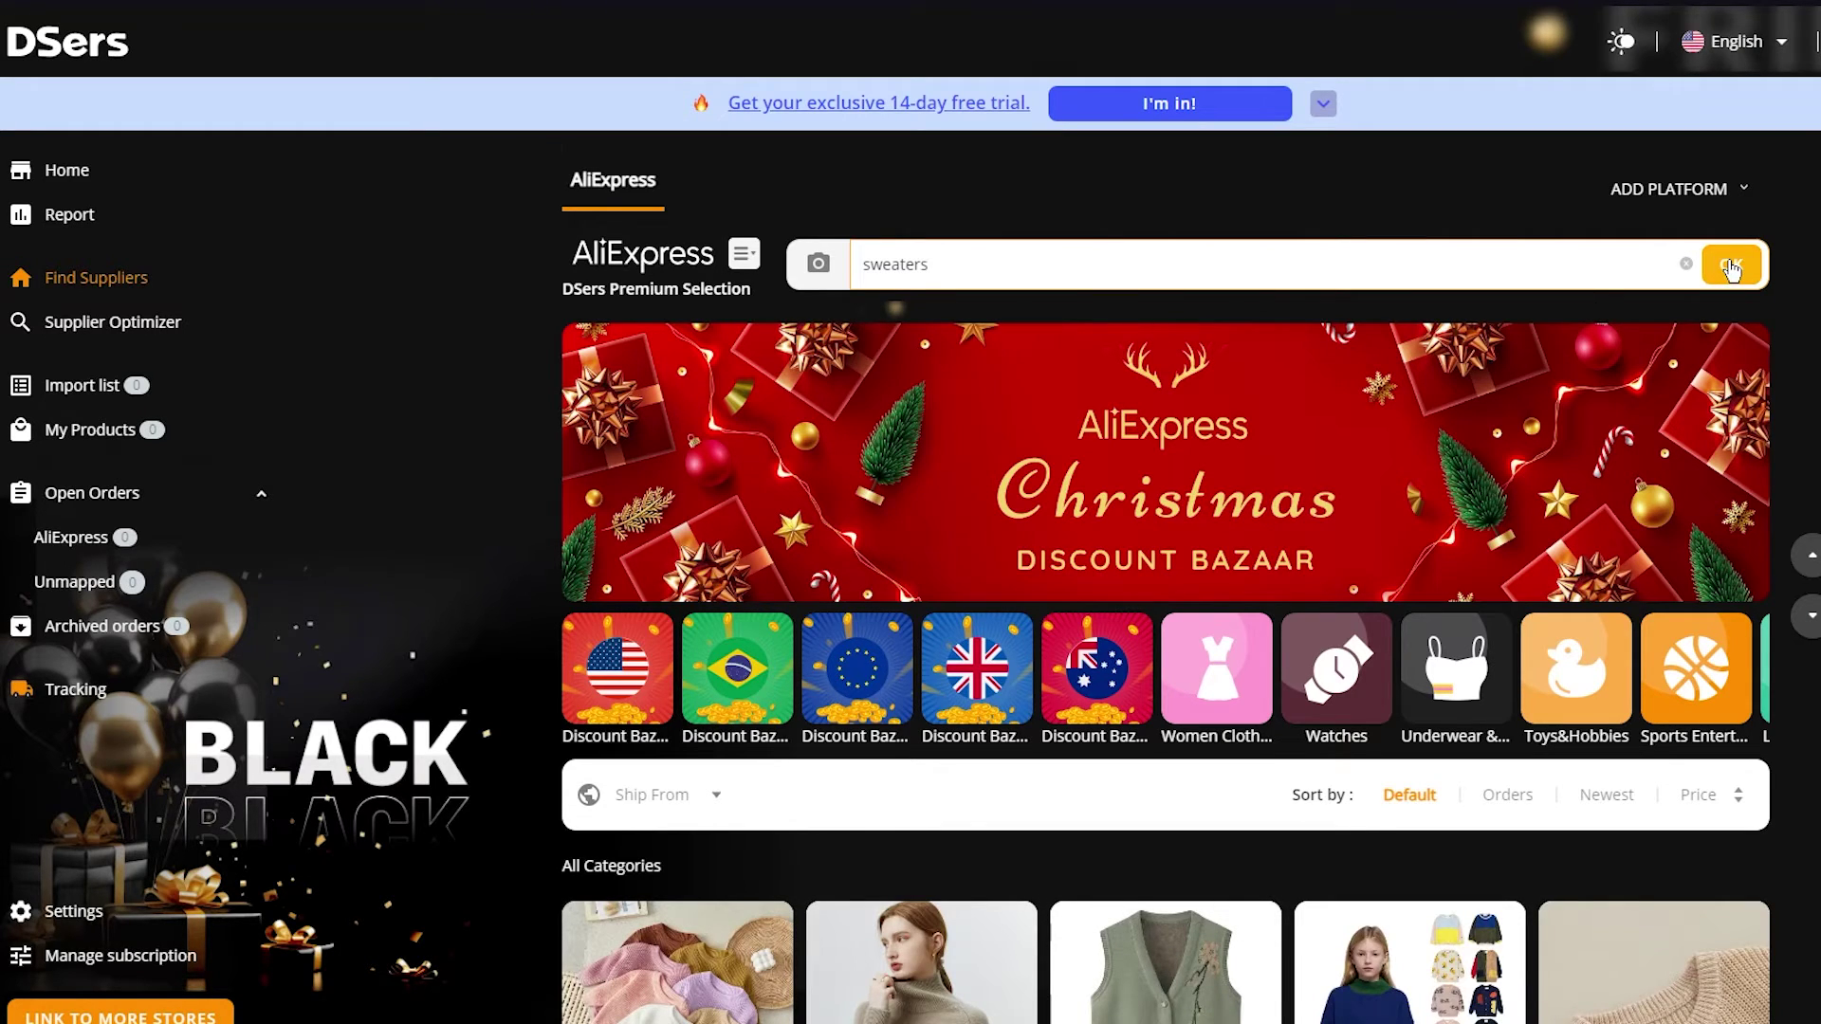
Add the grey striped US $9.97 men's sweater to the import list and view that list.
{"action": "scroll", "coordinate": [1166, 616], "scroll_direction": "down", "scroll_amount": 6}
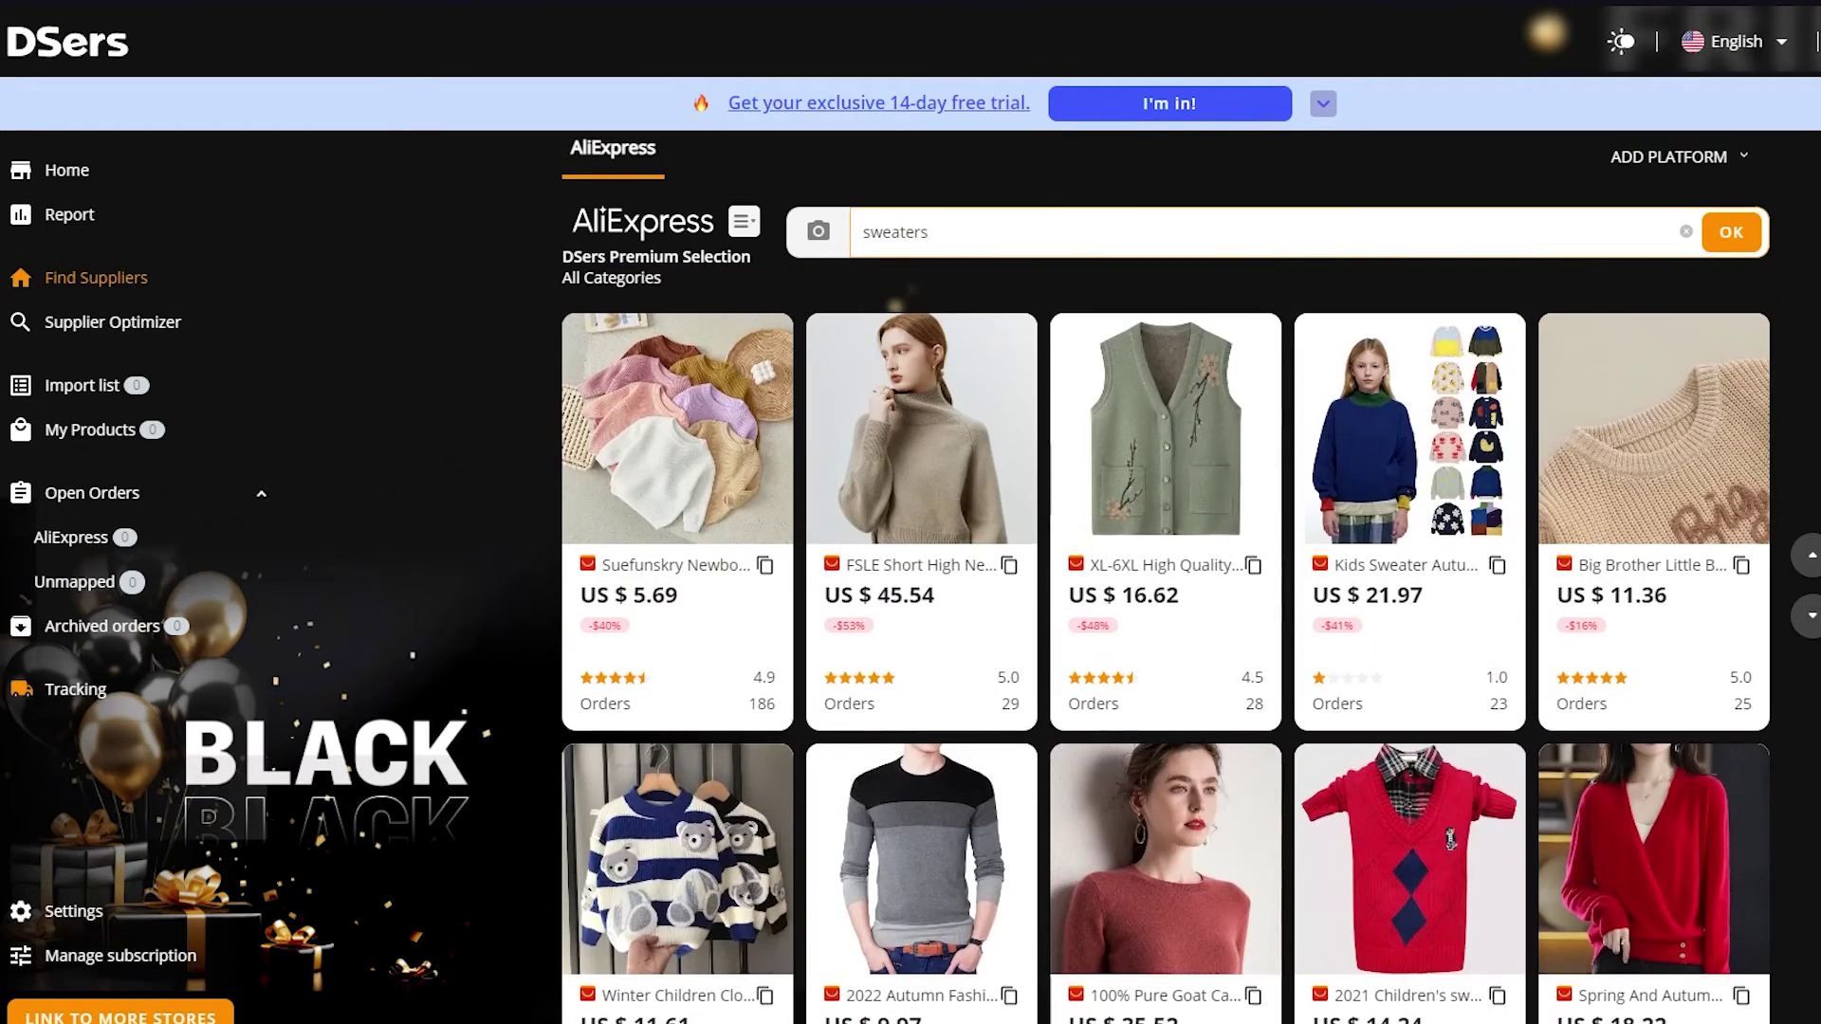
{"action": "scroll", "coordinate": [1573, 589], "scroll_direction": "down", "scroll_amount": 3}
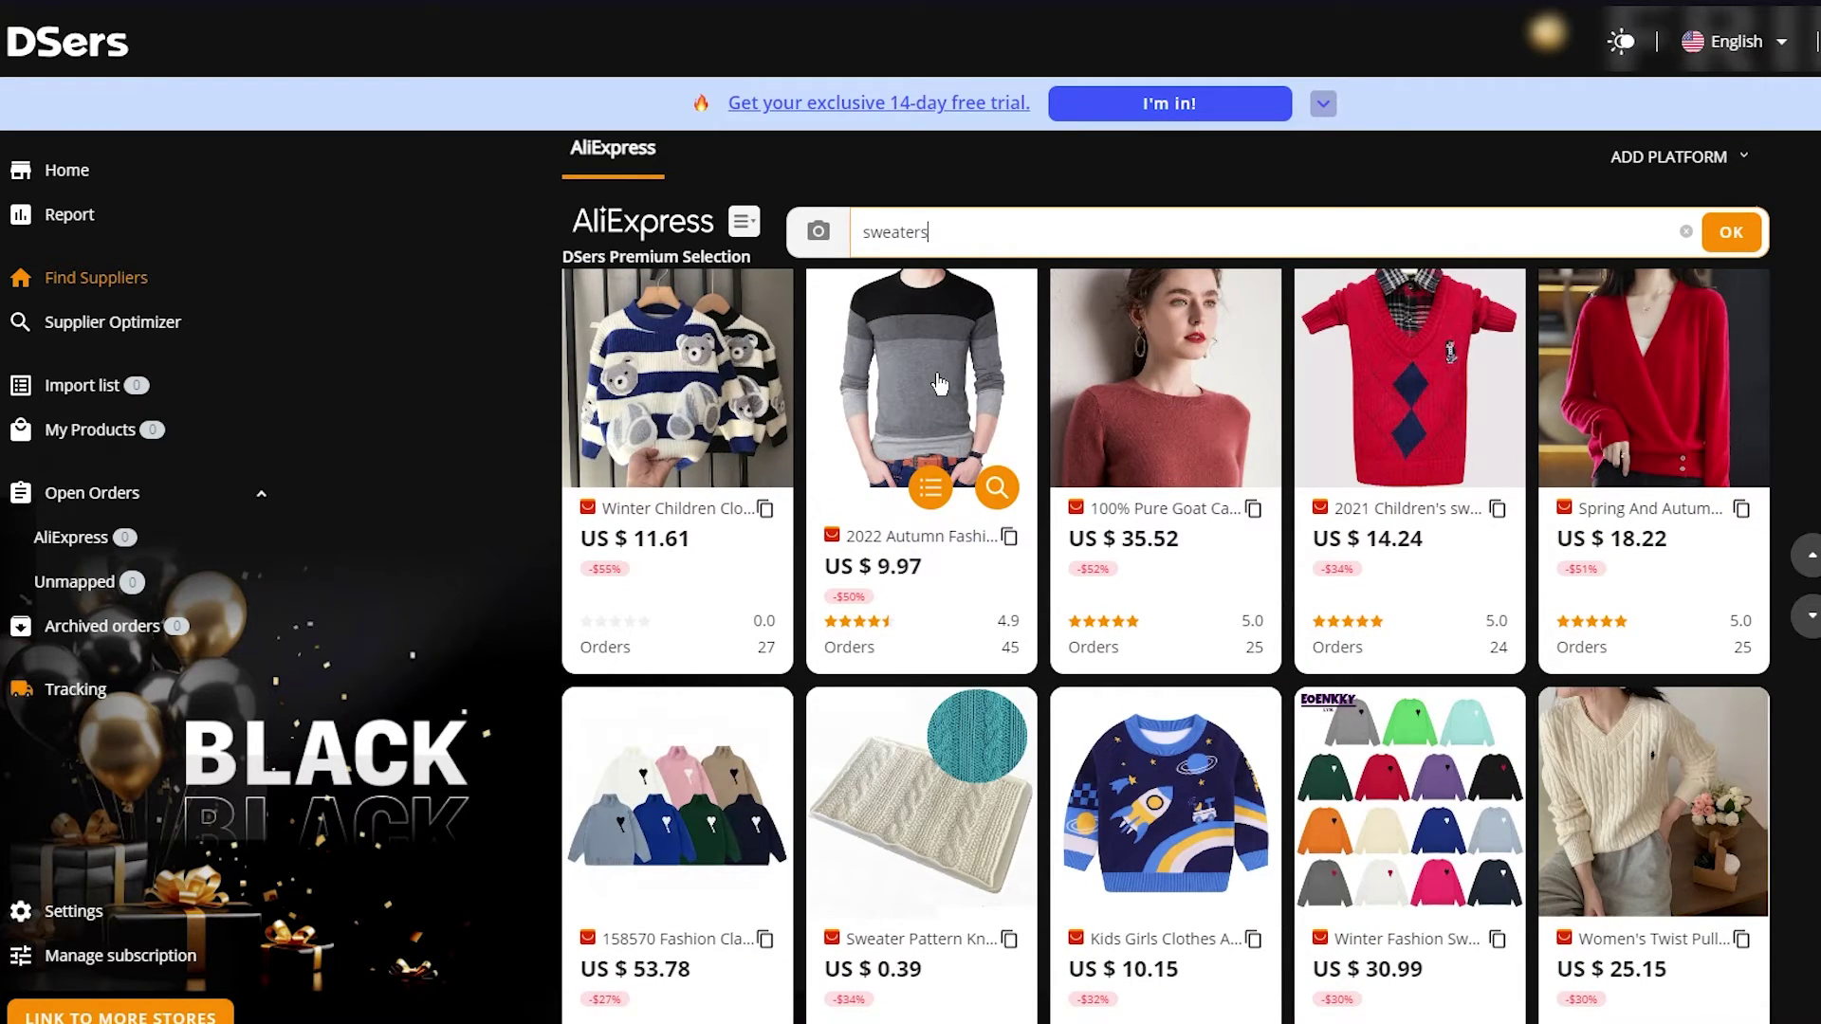
{"action": "left_click", "coordinate": [928, 491]}
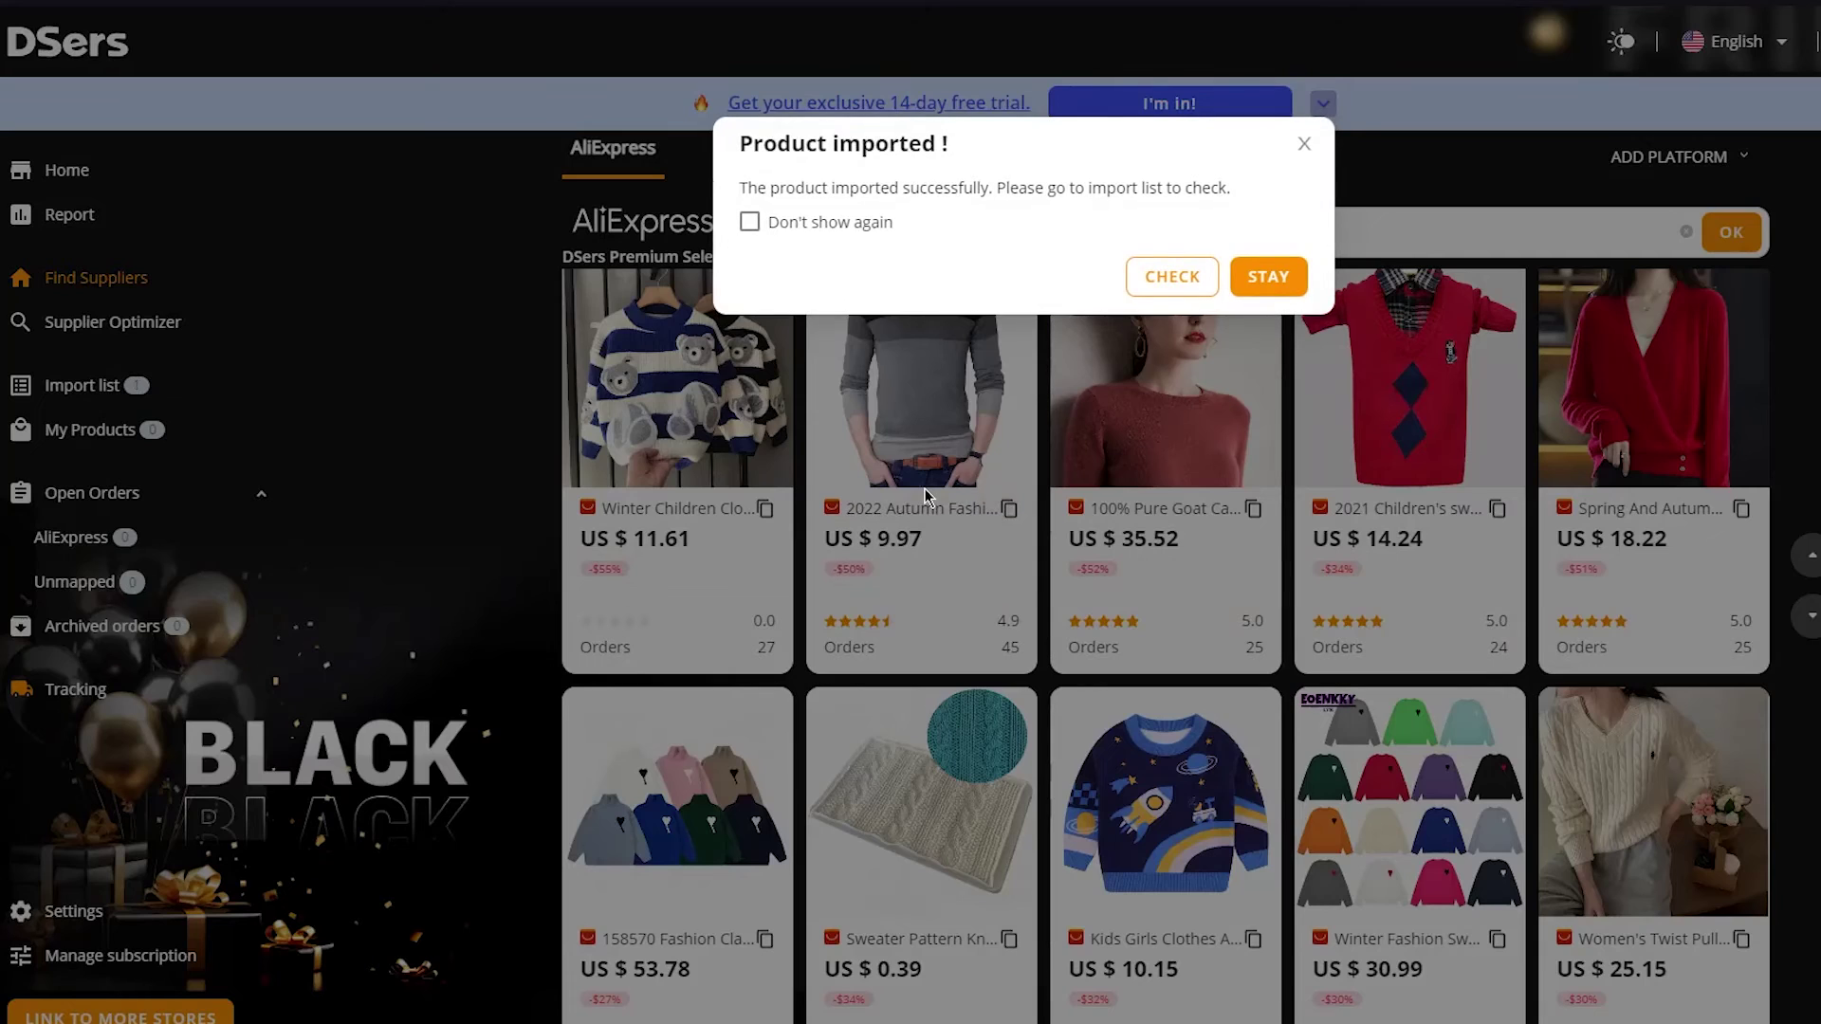
{"action": "left_click", "coordinate": [1303, 144]}
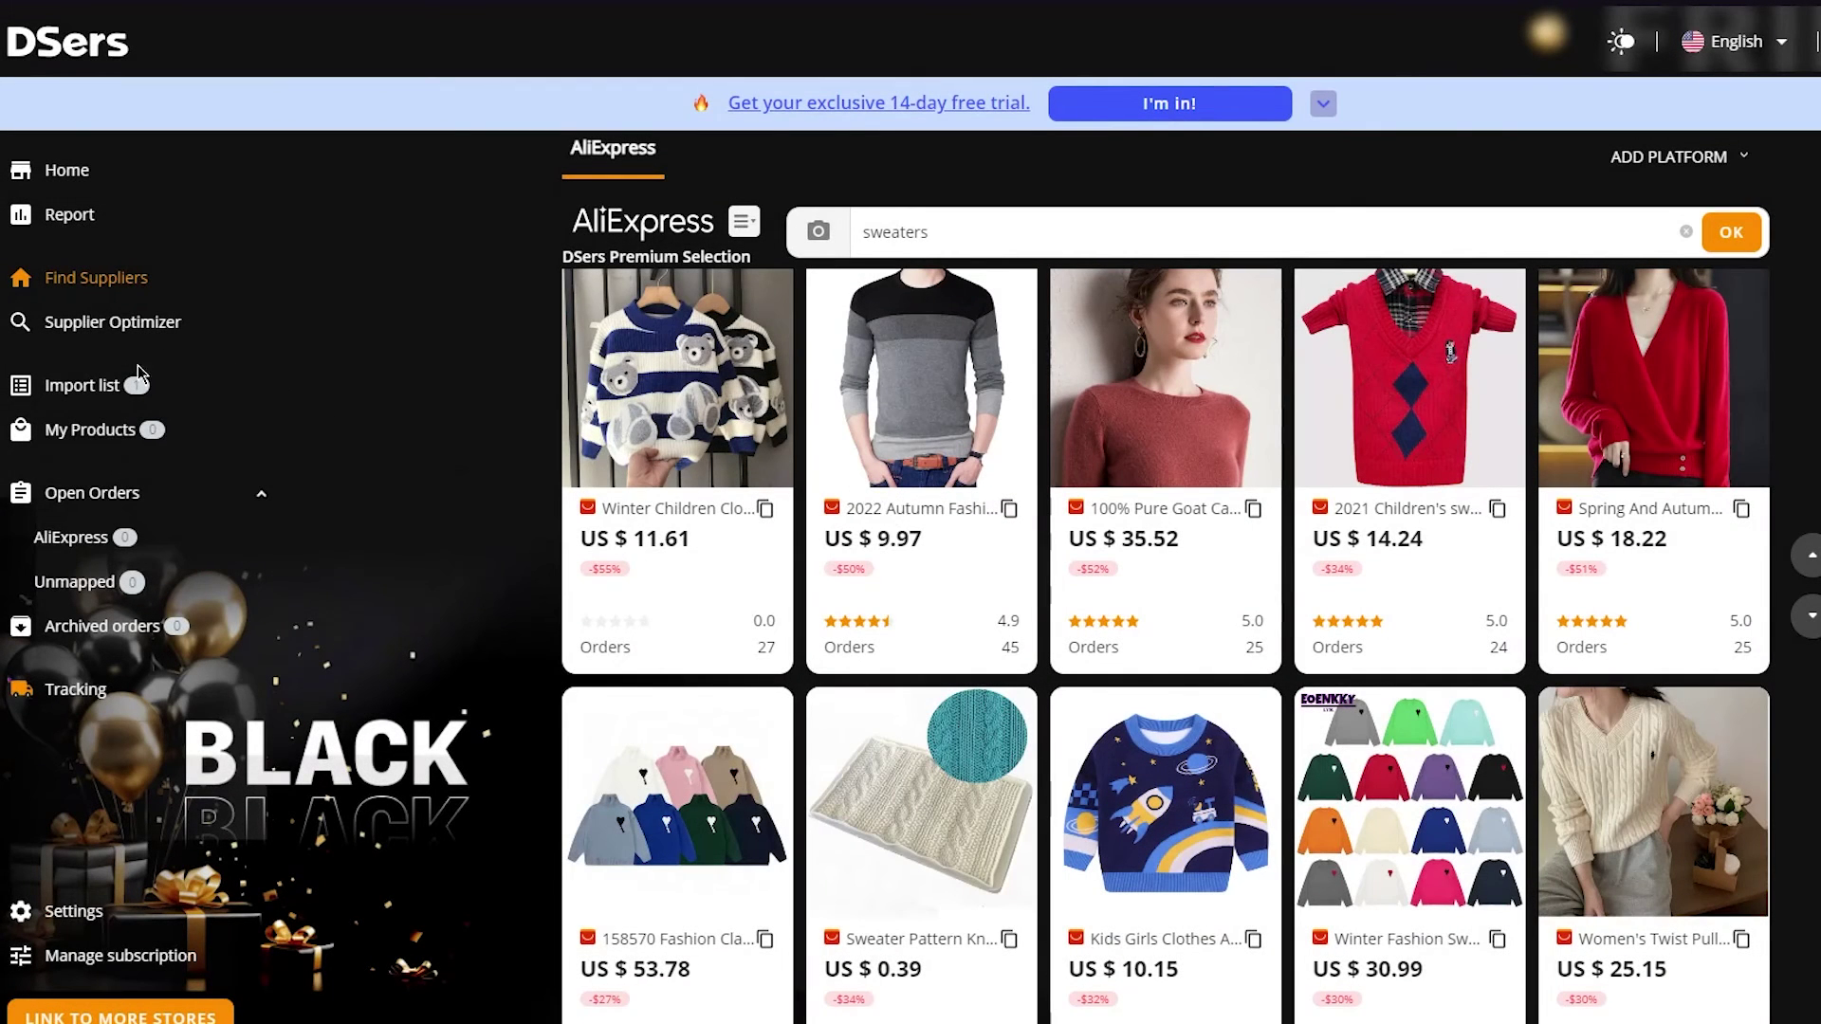
{"action": "left_click", "coordinate": [84, 389]}
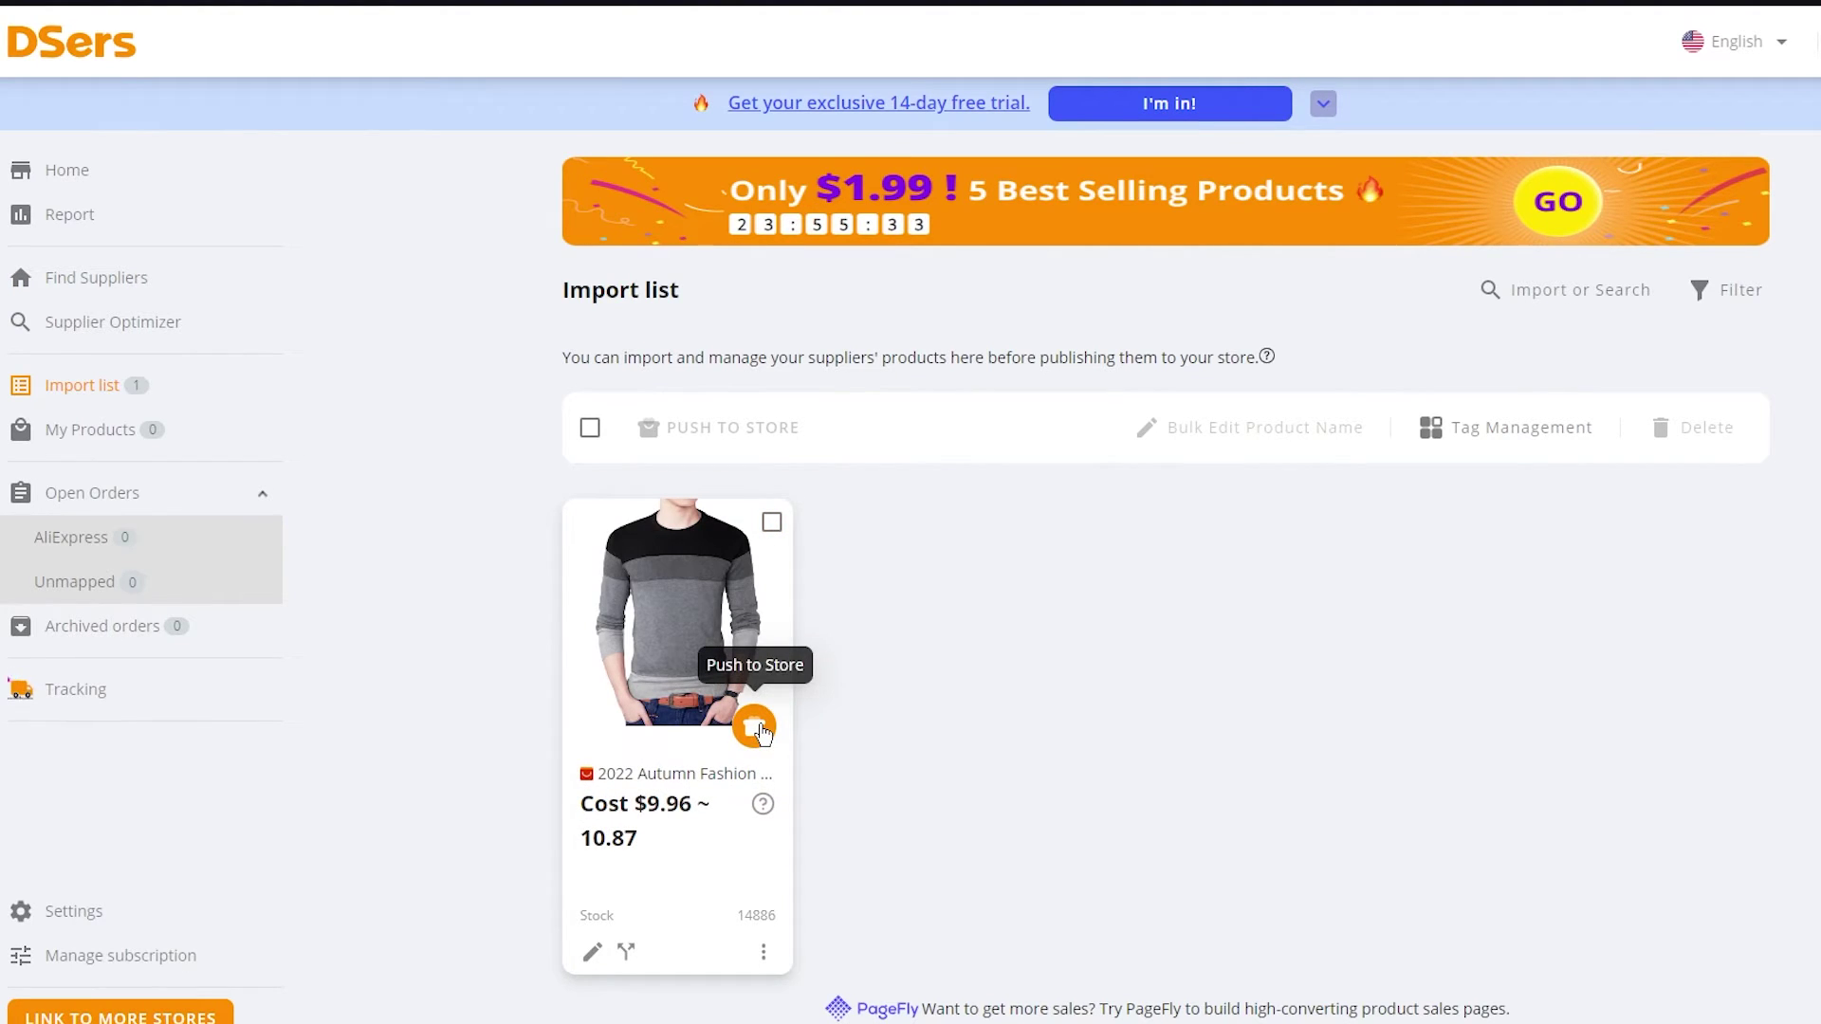
Push the 2022 Autumn Fashion striped sweater from DSers to the Shopify store.
{"action": "left_click", "coordinate": [755, 728]}
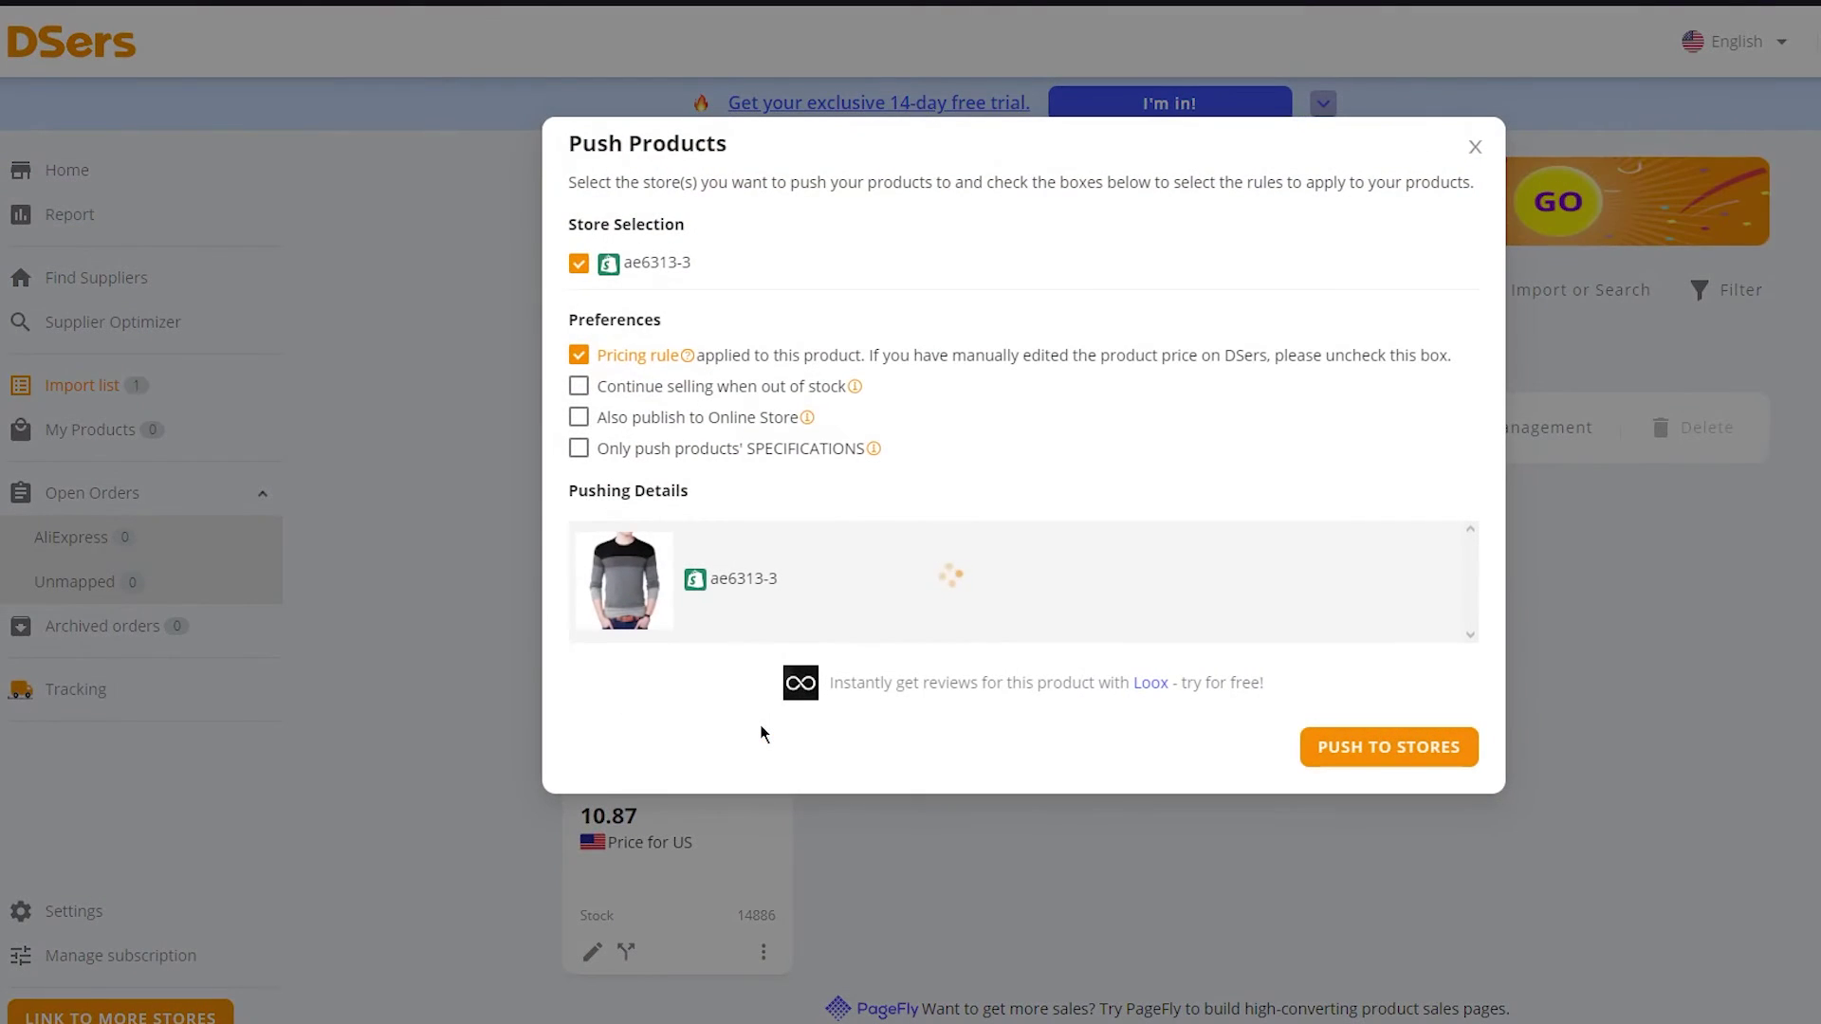
{"action": "left_click", "coordinate": [1340, 746]}
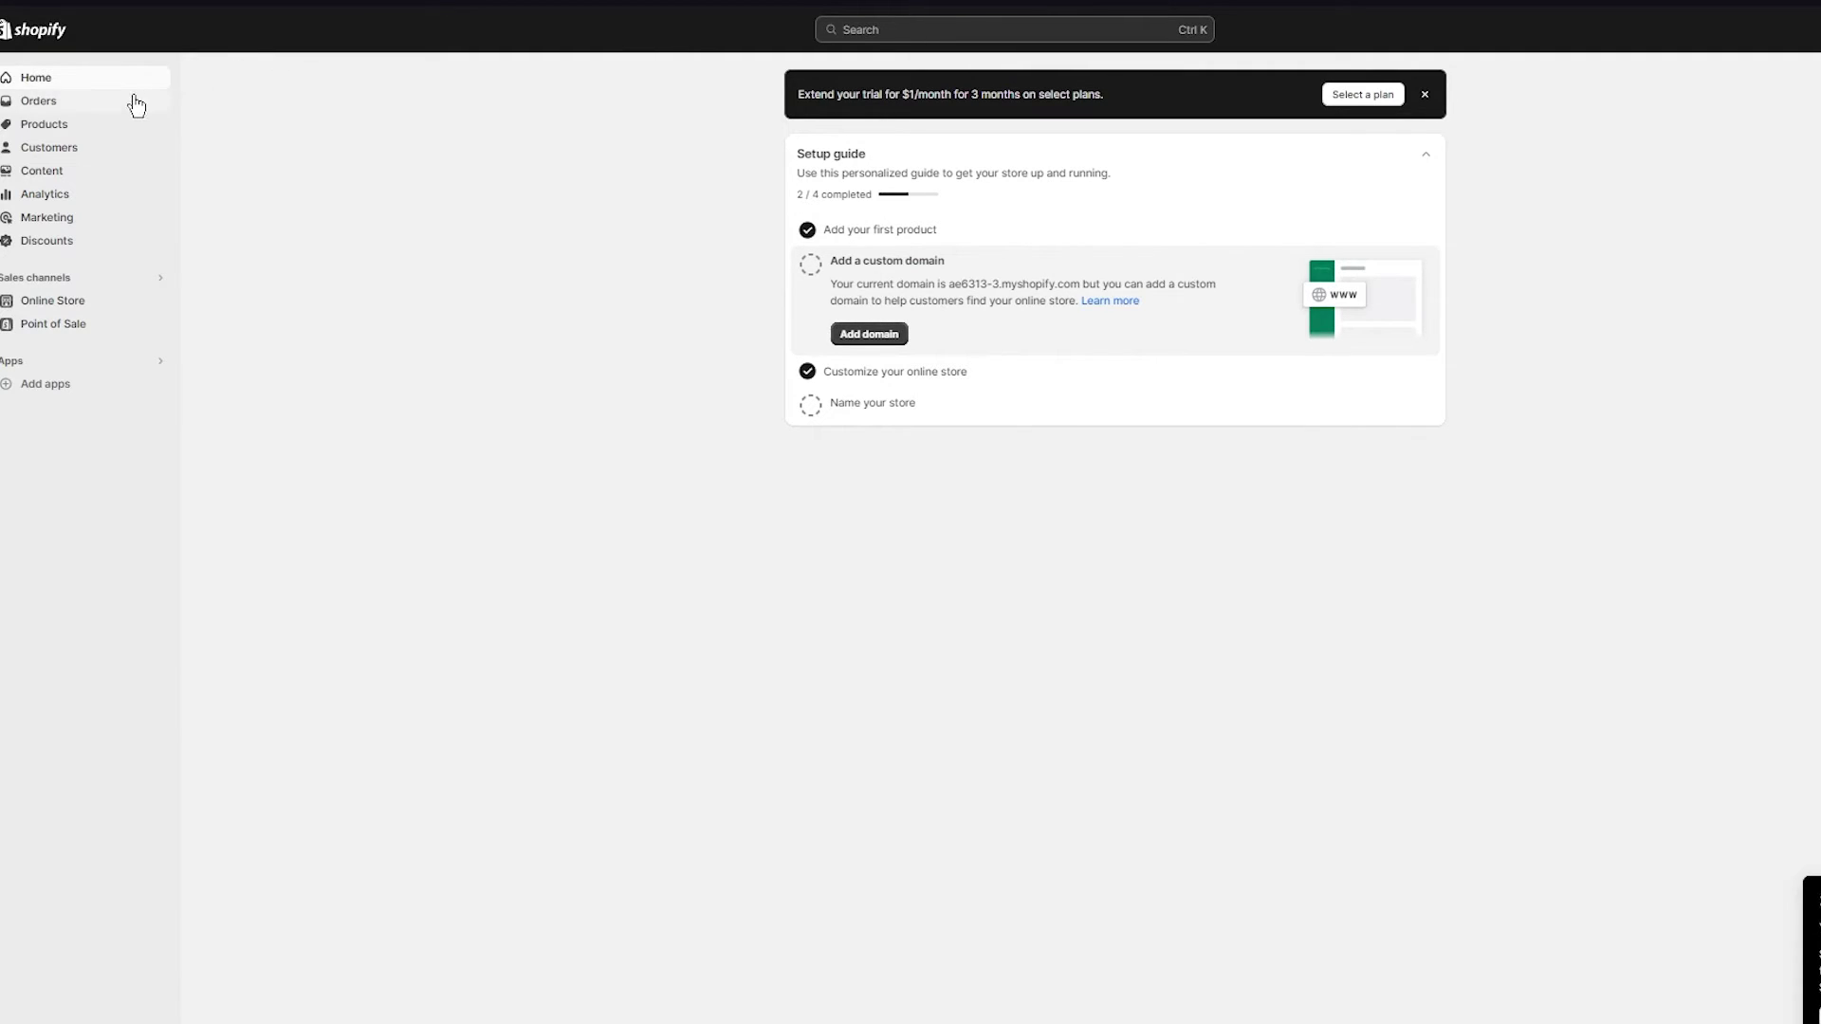
Open the 2022 Autumn Fashion sweater in Shopify Products and review its 15 Color/Size variants.
{"action": "left_click", "coordinate": [44, 124]}
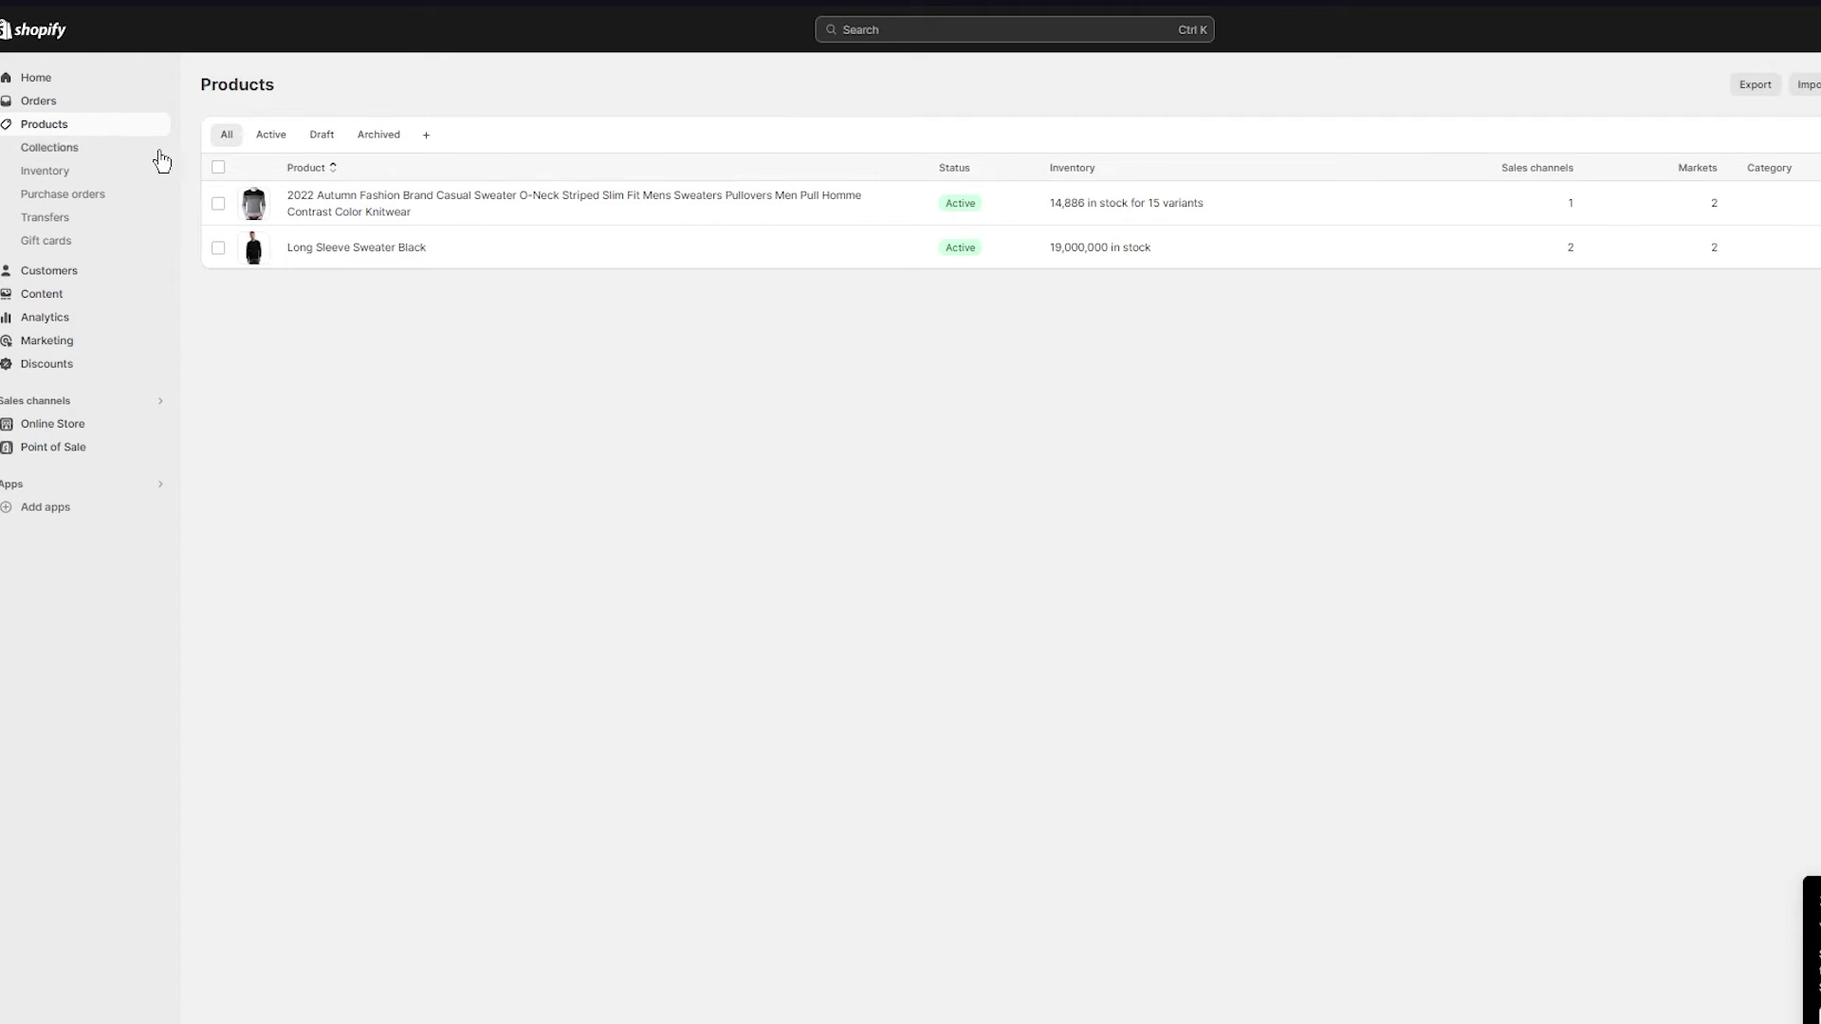
{"action": "left_click", "coordinate": [343, 210]}
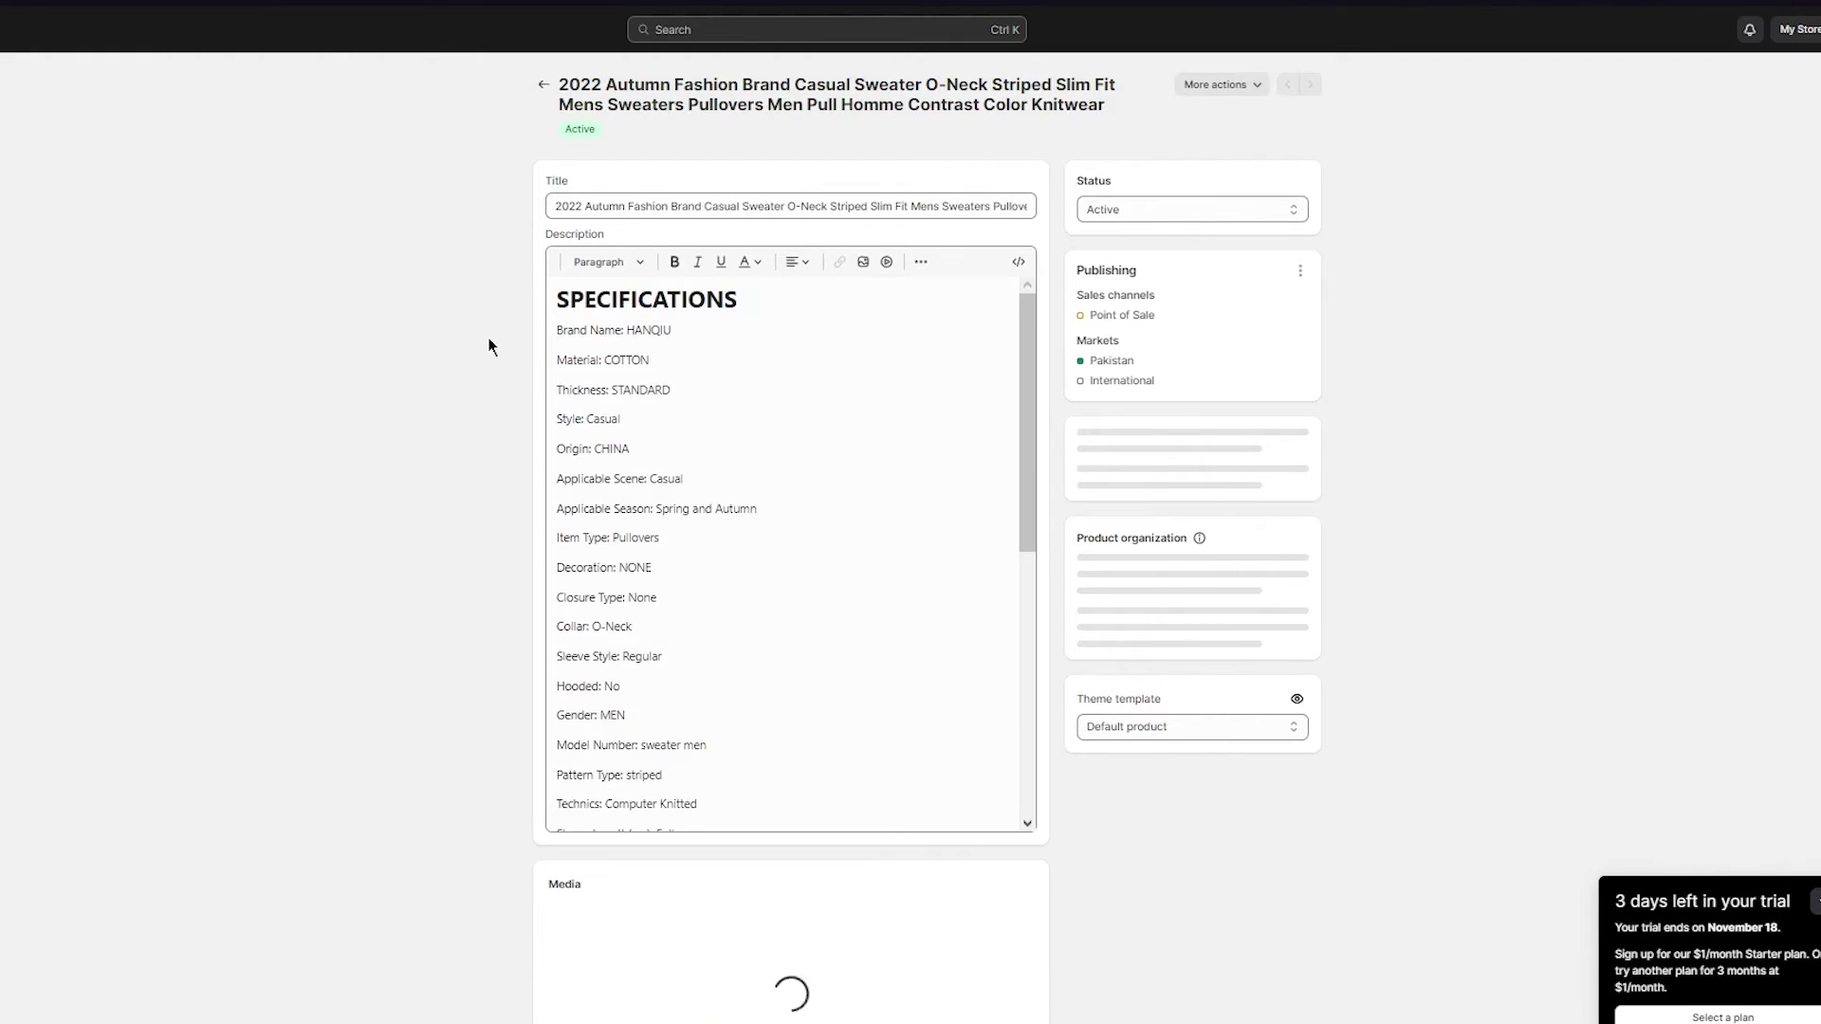
{"action": "scroll", "coordinate": [689, 531], "scroll_direction": "down", "scroll_amount": 5}
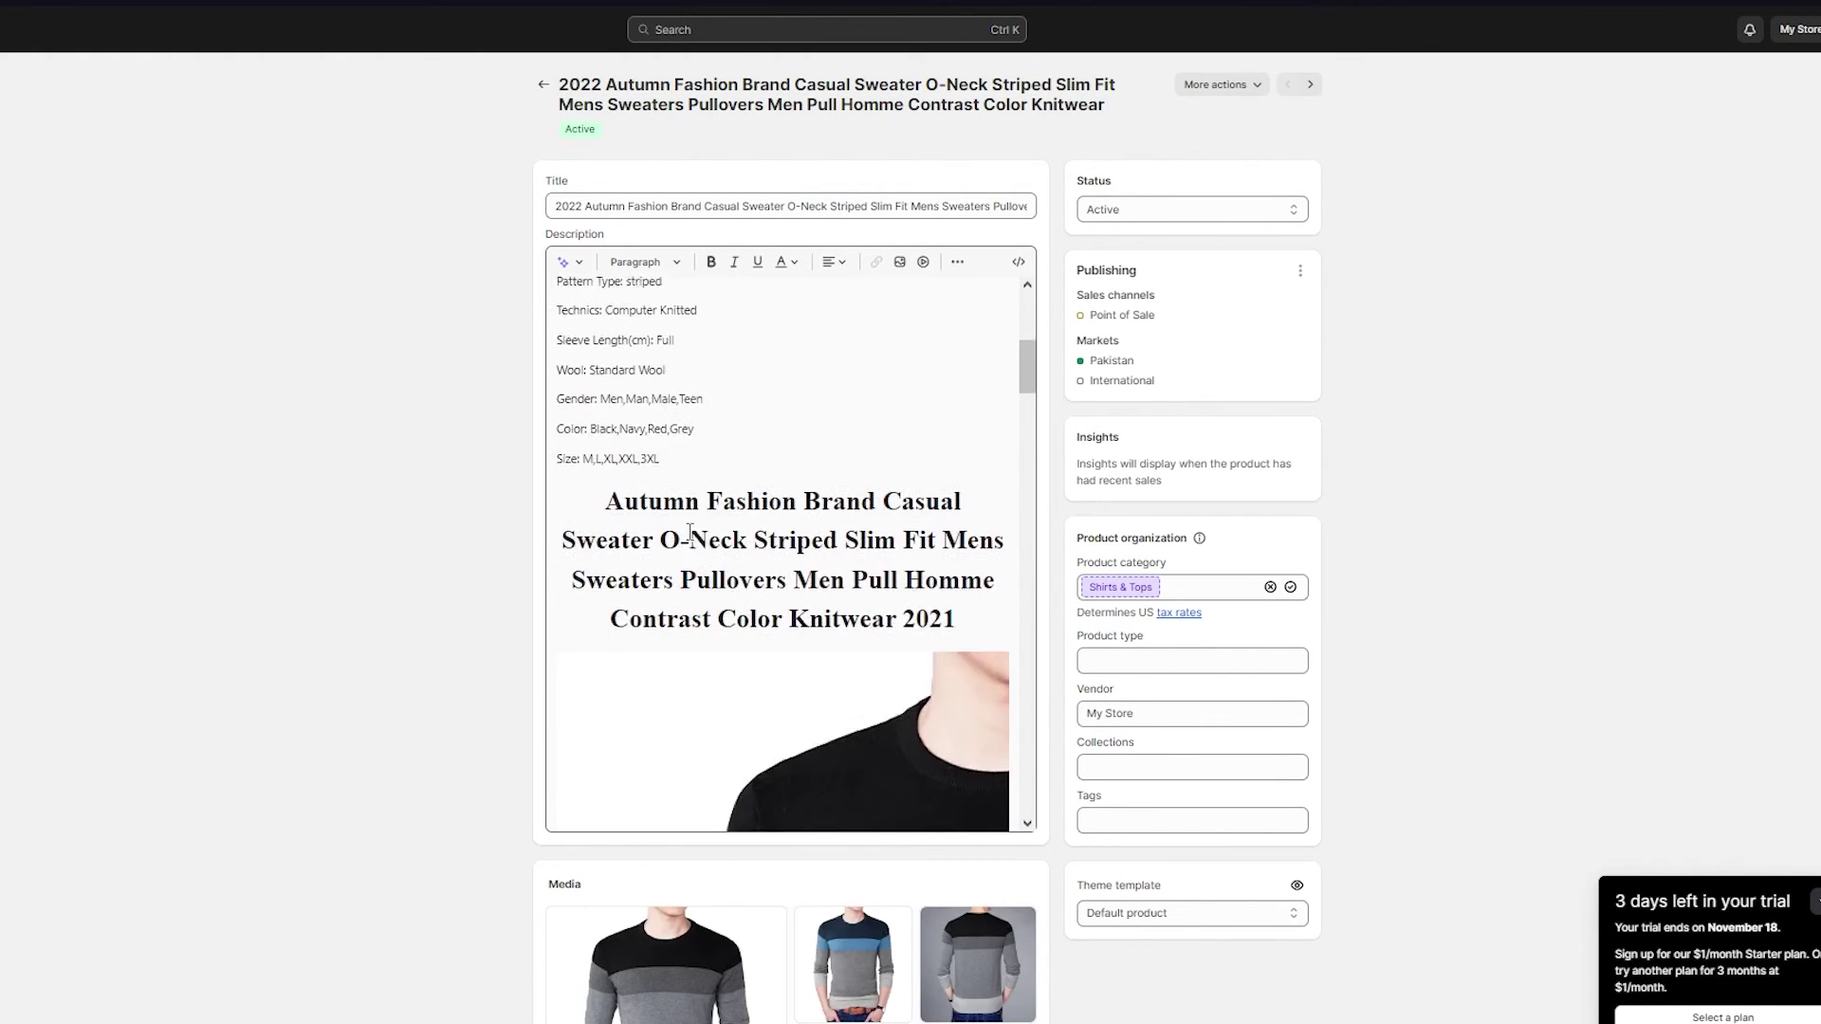
{"action": "scroll", "coordinate": [277, 429], "scroll_direction": "down", "scroll_amount": 13}
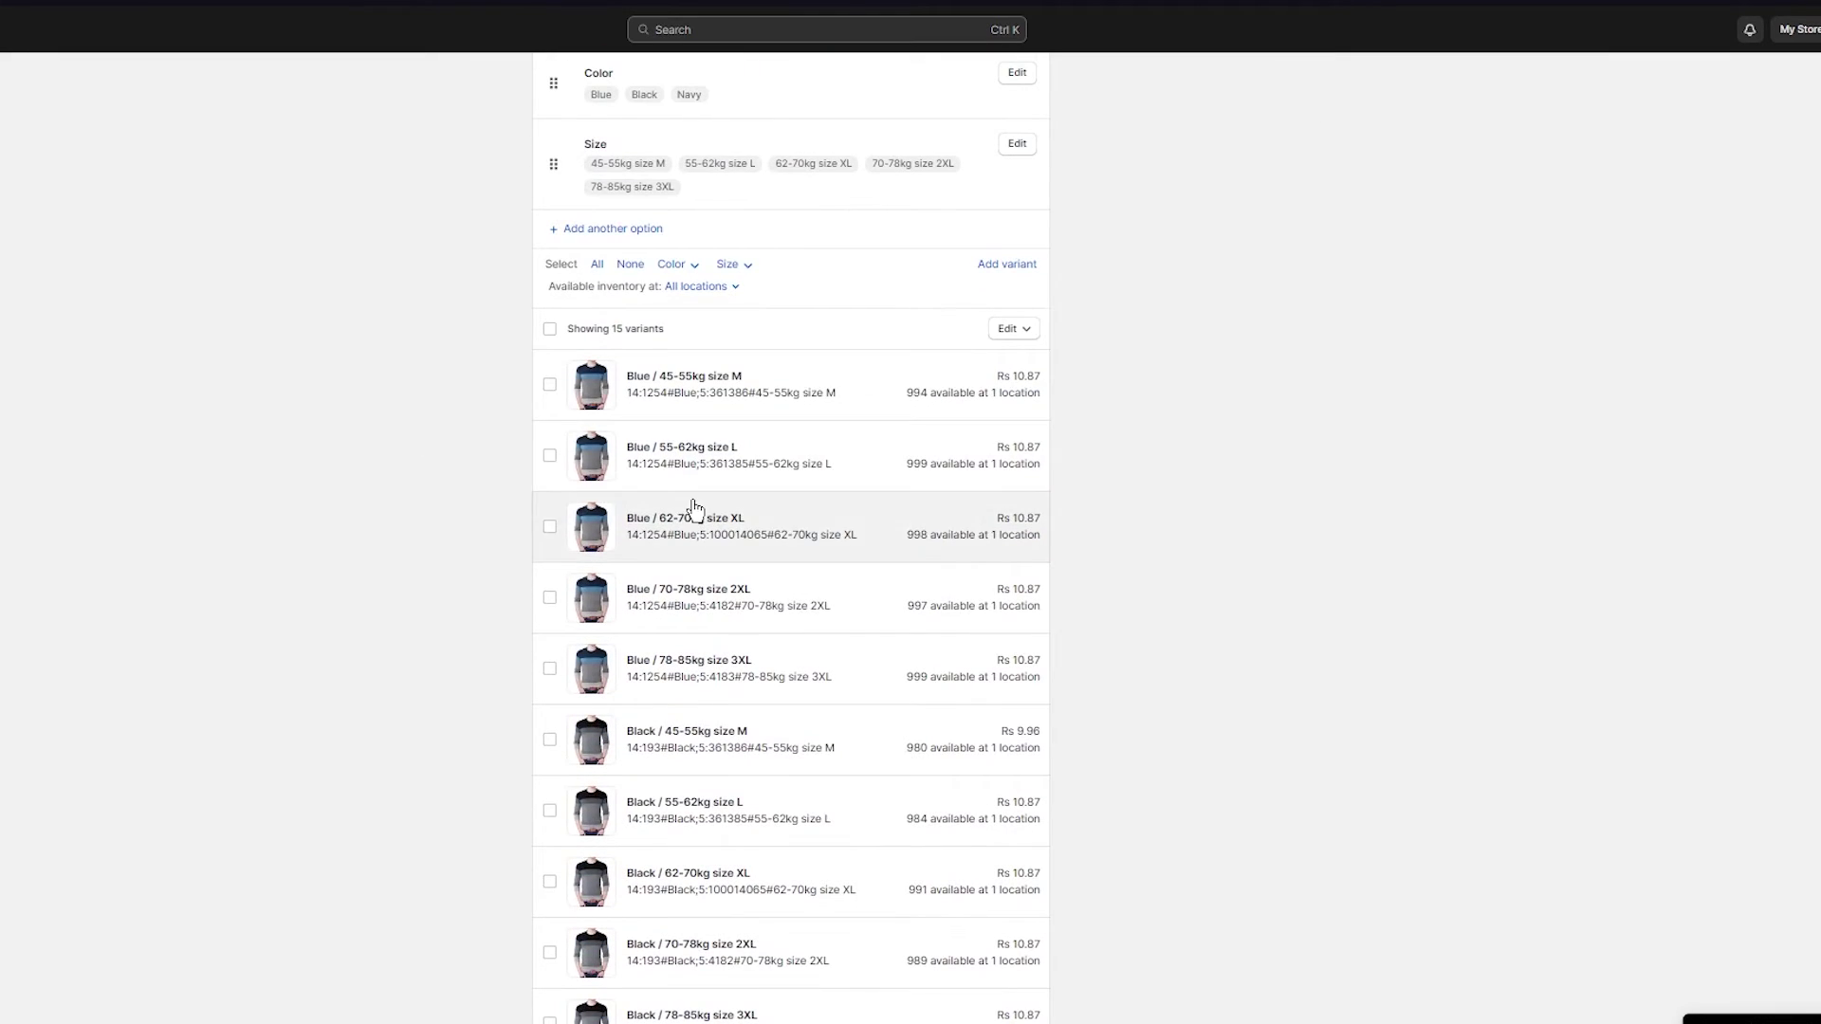